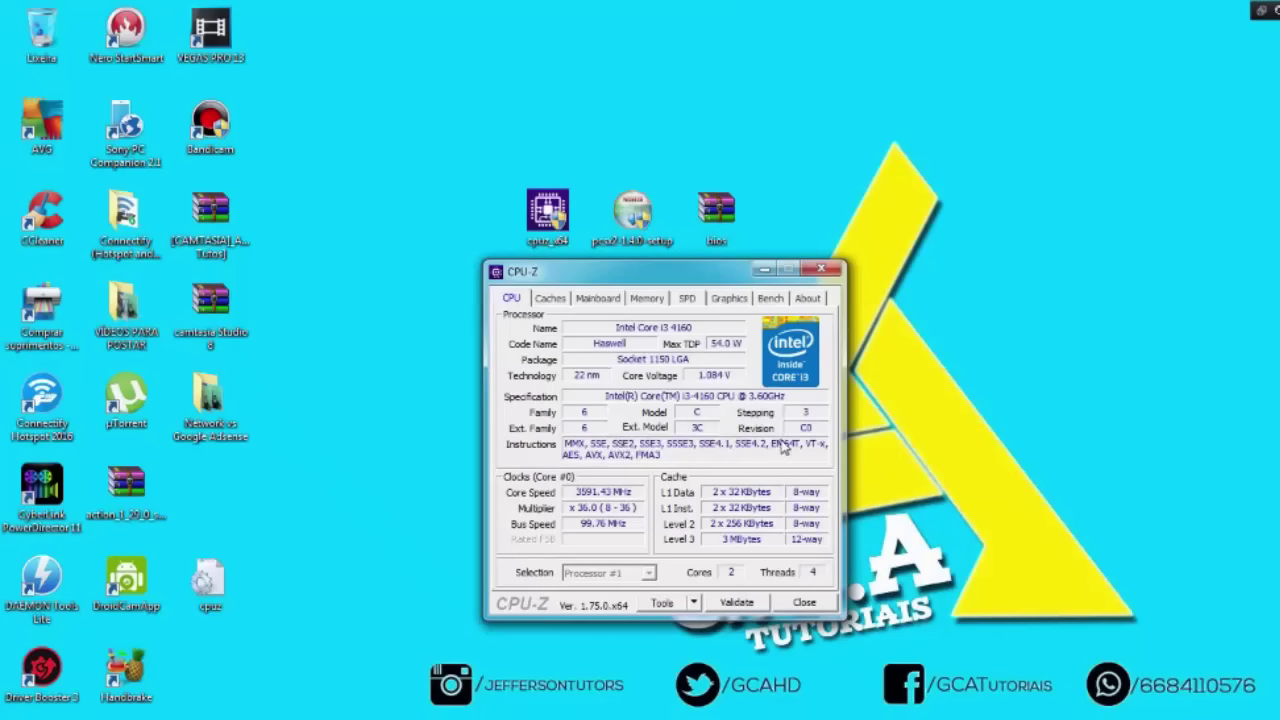
# Close the CPU-Z window and start the PCSX2 1.4.0 installer from the desktop.
pyautogui.moveTo(726, 280); pyautogui.dragTo(700, 284)
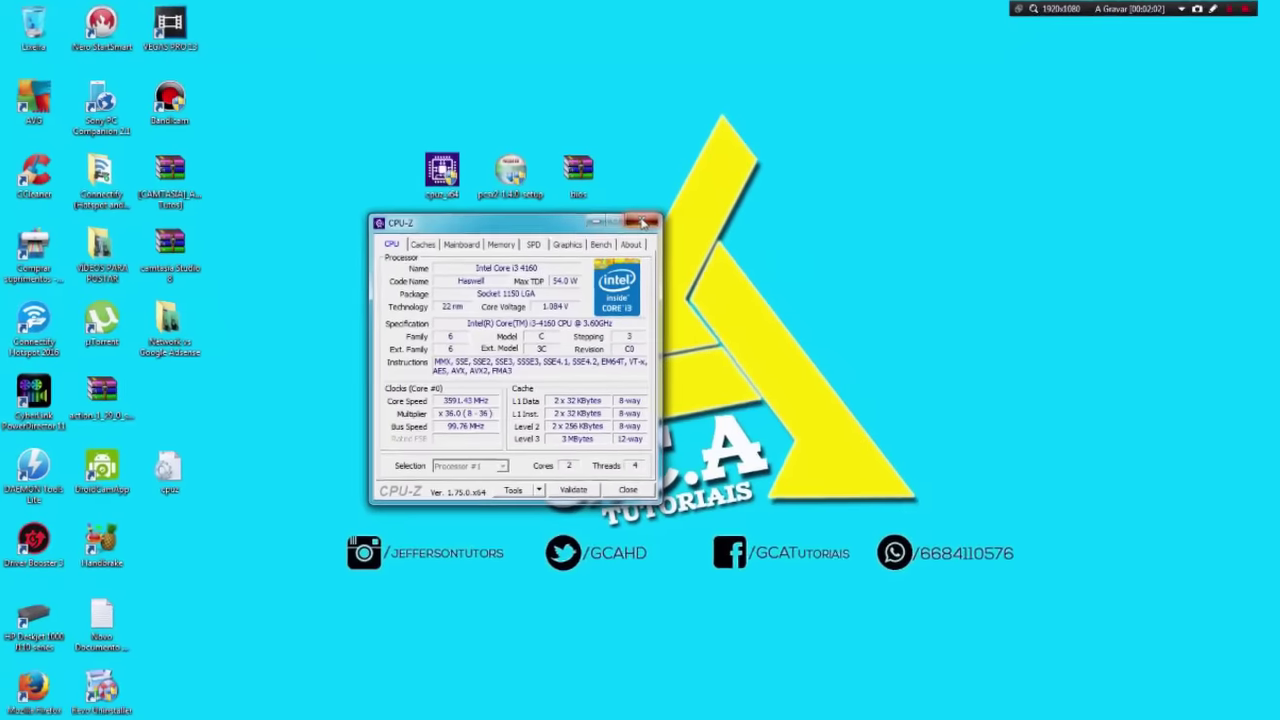
pyautogui.click(682, 257)
pyautogui.click(478, 170)
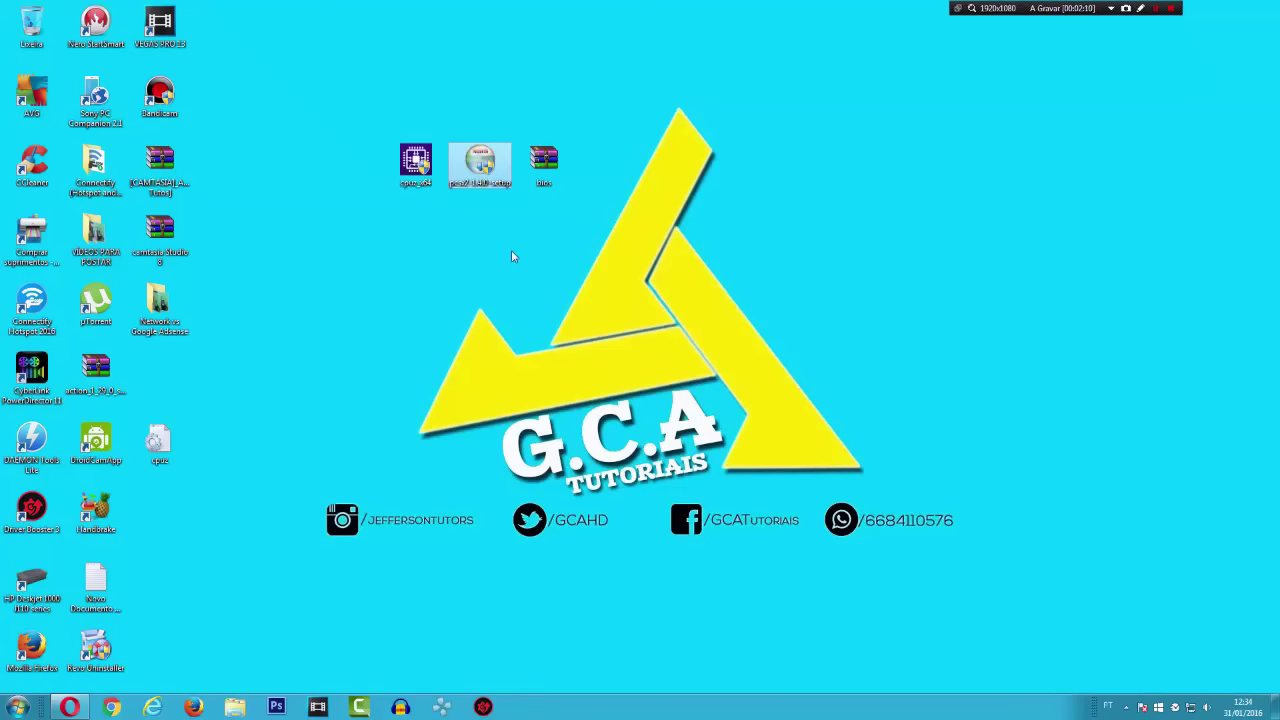
pyautogui.doubleClick(473, 175)
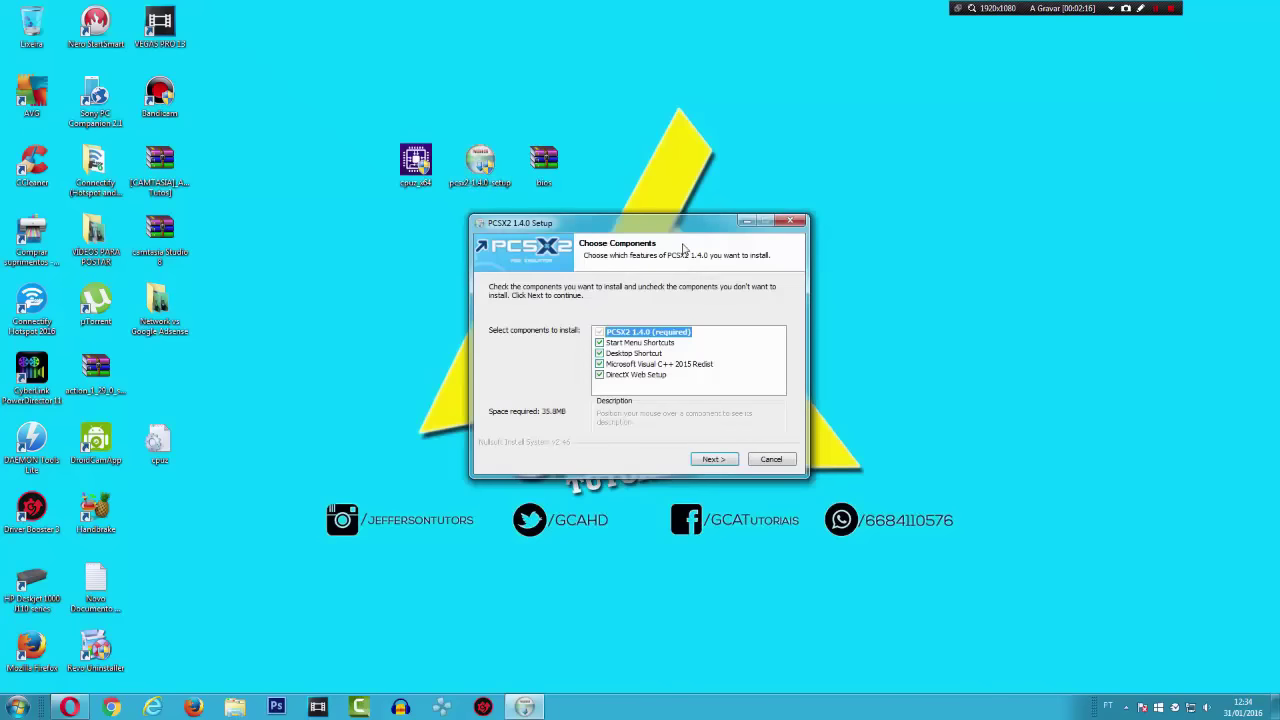
# Accept all PCSX2 1.4.0 components, including the shortcuts, Visual C++ 2015 Redist and DirectX Web Setup, and continue to the install location.
pyautogui.moveTo(730, 226); pyautogui.dragTo(805, 146)
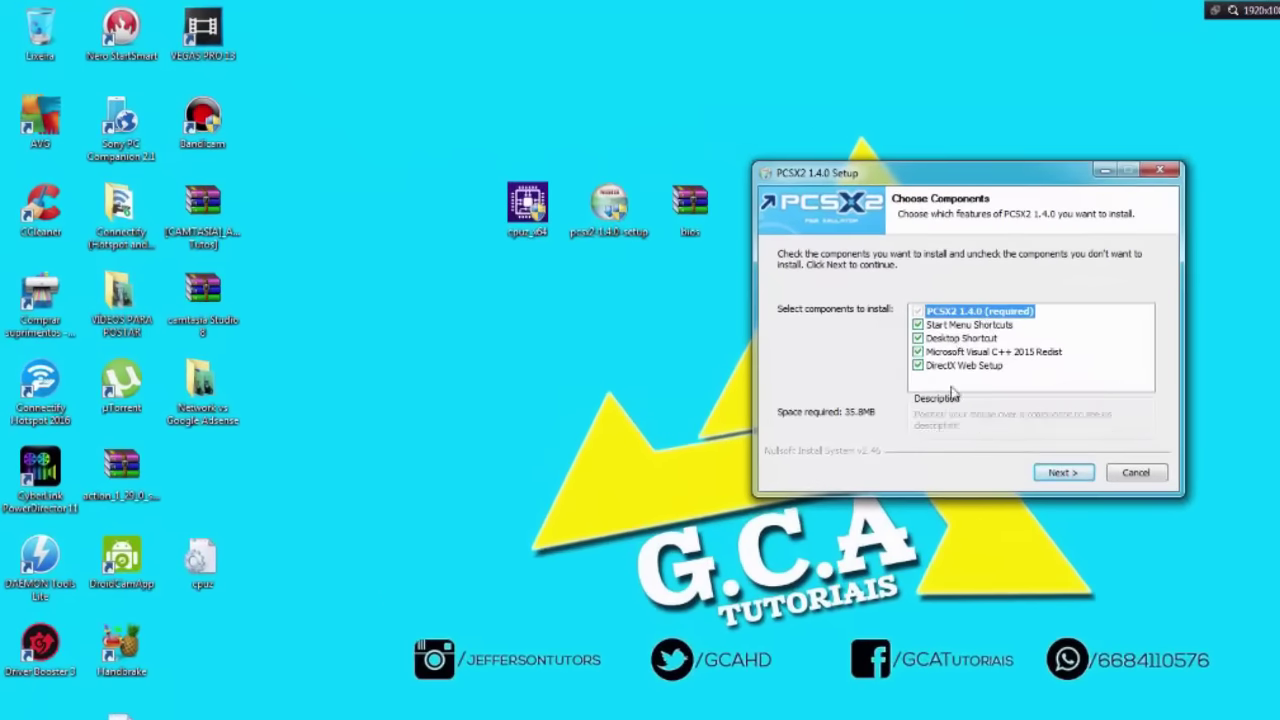
pyautogui.moveTo(939, 338)
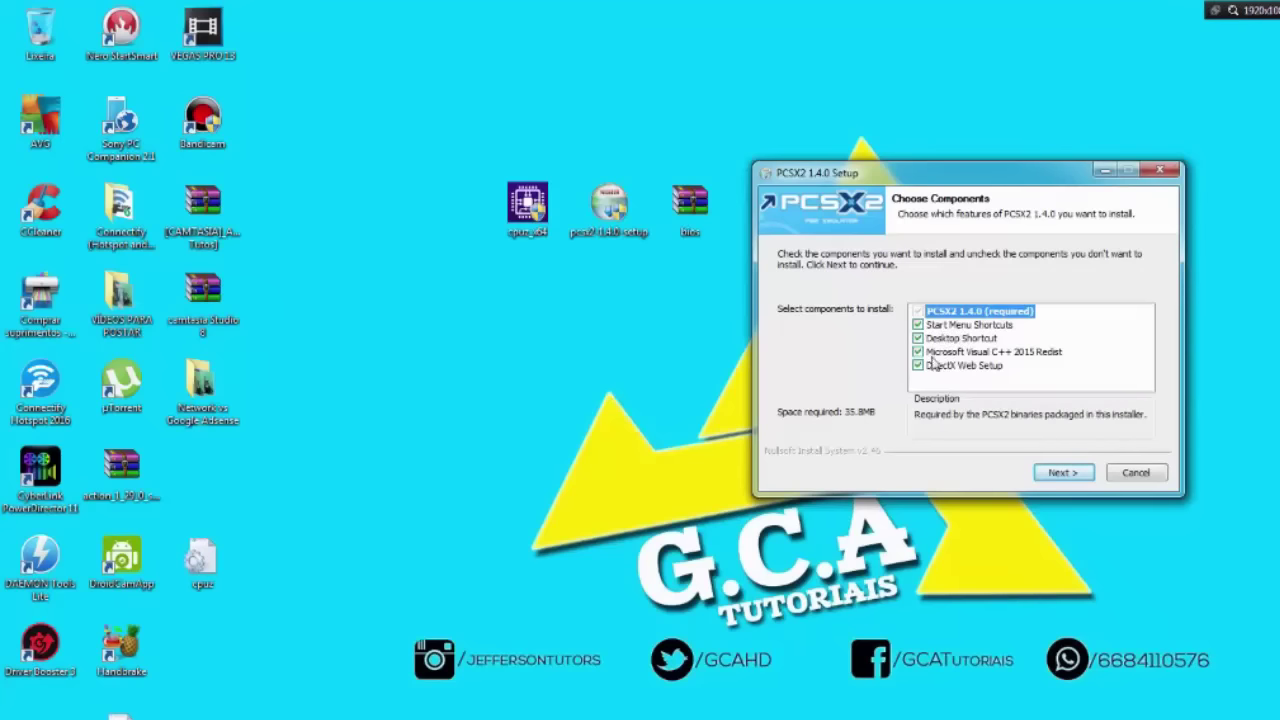
pyautogui.moveTo(925, 368)
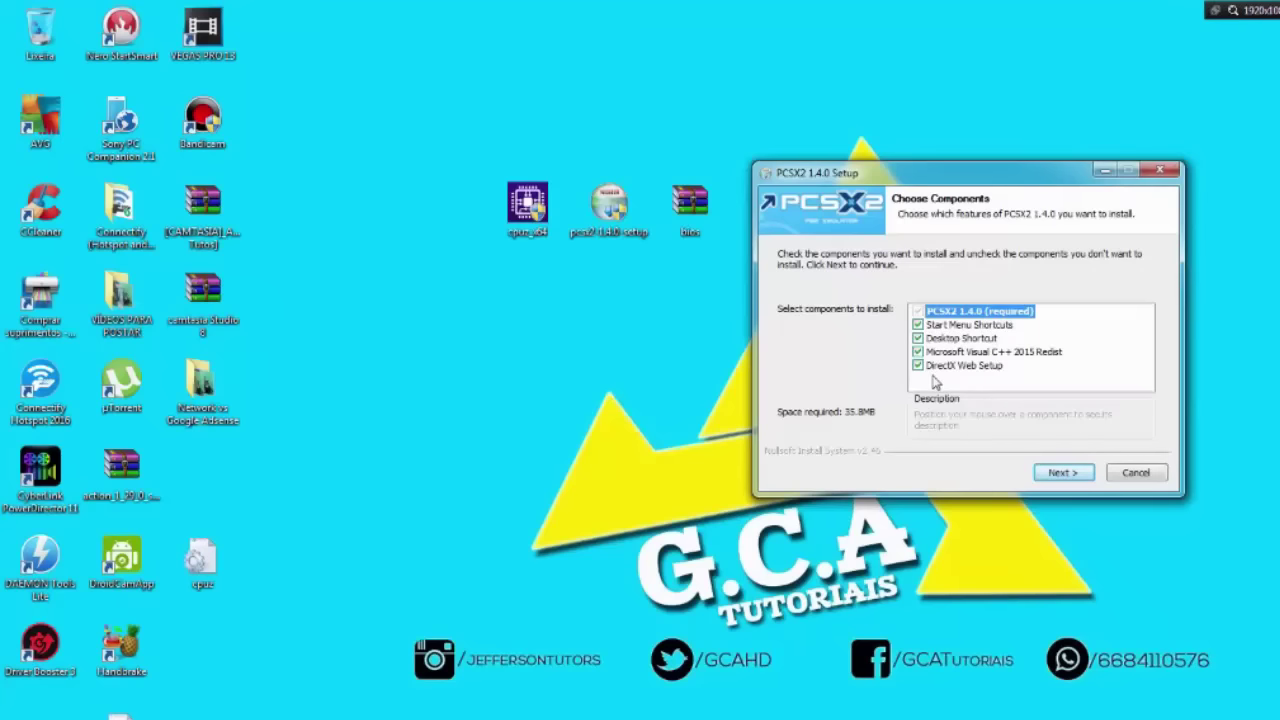
pyautogui.moveTo(998, 376)
pyautogui.click(1066, 470)
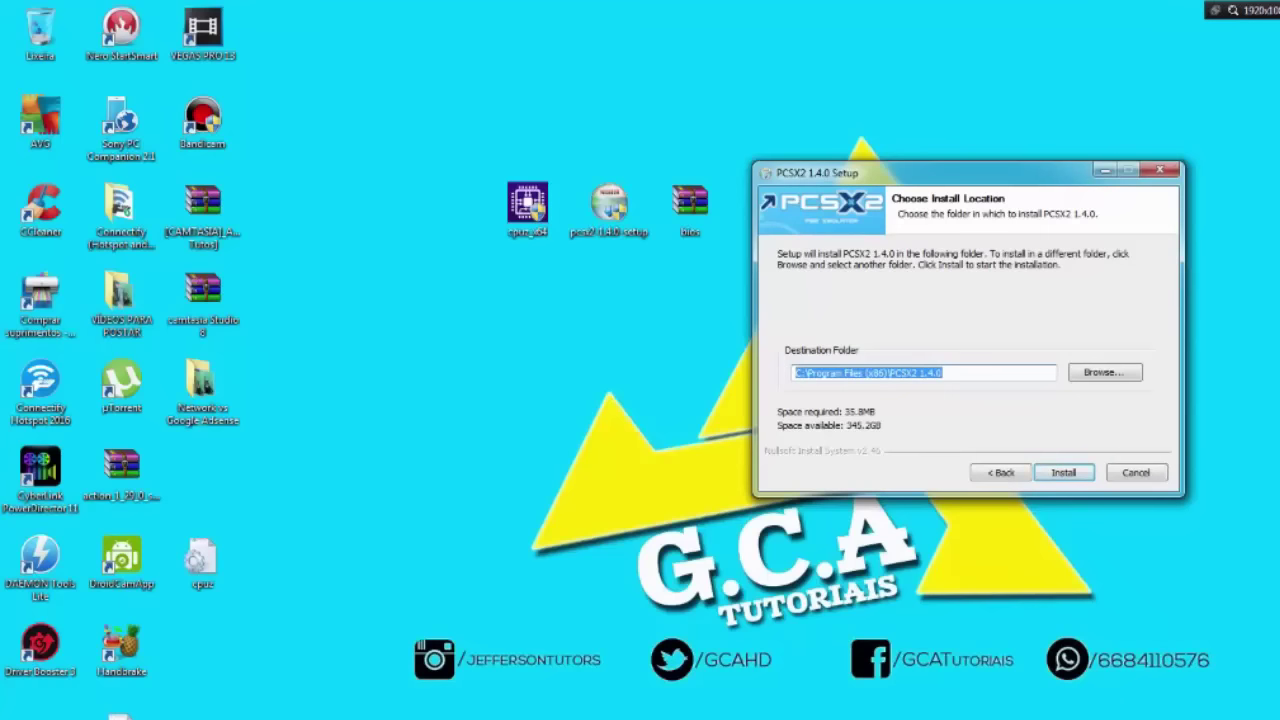
pyautogui.click(1130, 378)
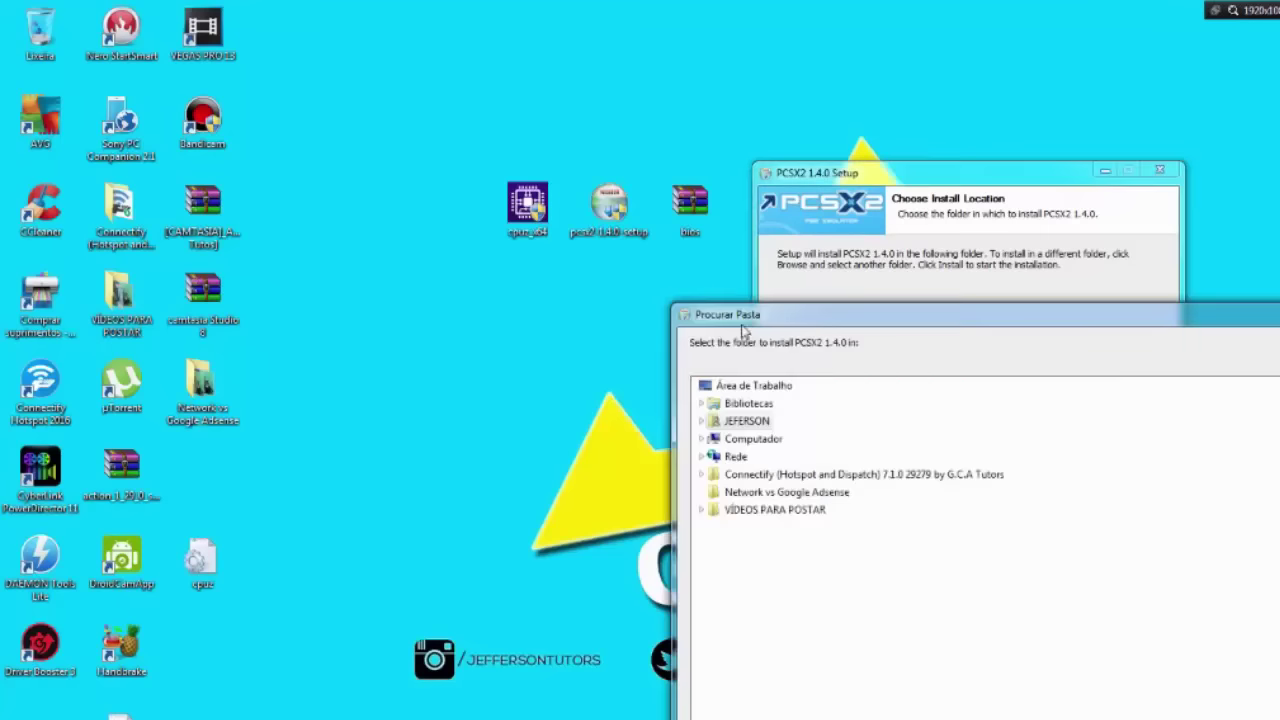
pyautogui.click(702, 439)
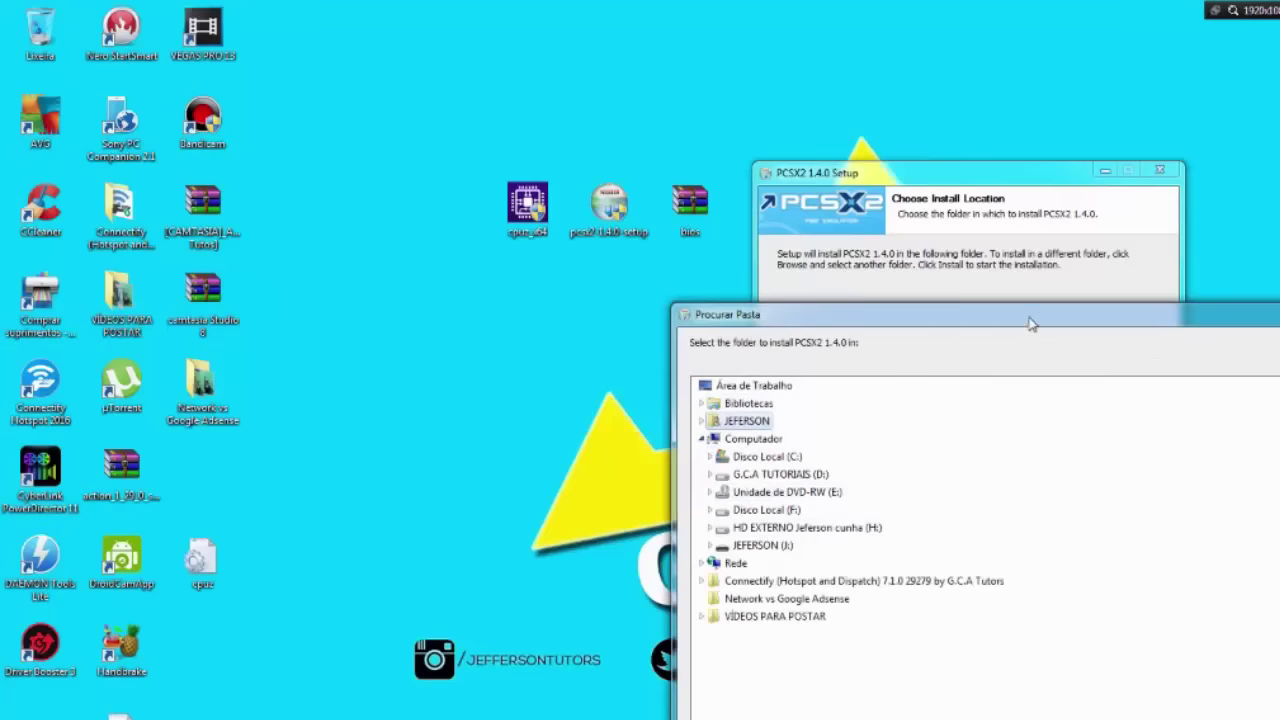
pyautogui.moveTo(1034, 320); pyautogui.dragTo(728, 310)
pyautogui.press('Escape')
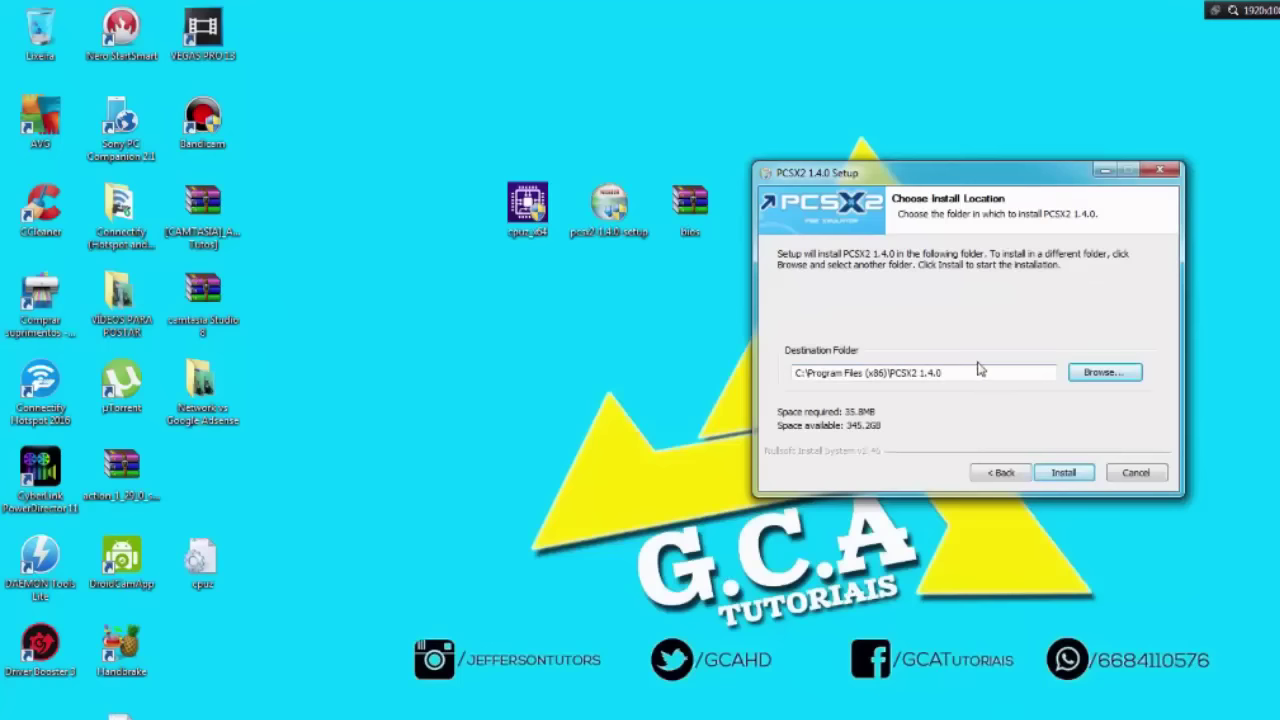
# Install PCSX2 in the folder C:\Program Files (x86)\PCSX2 1.4.0 and close the finished installer.
pyautogui.click(1064, 475)
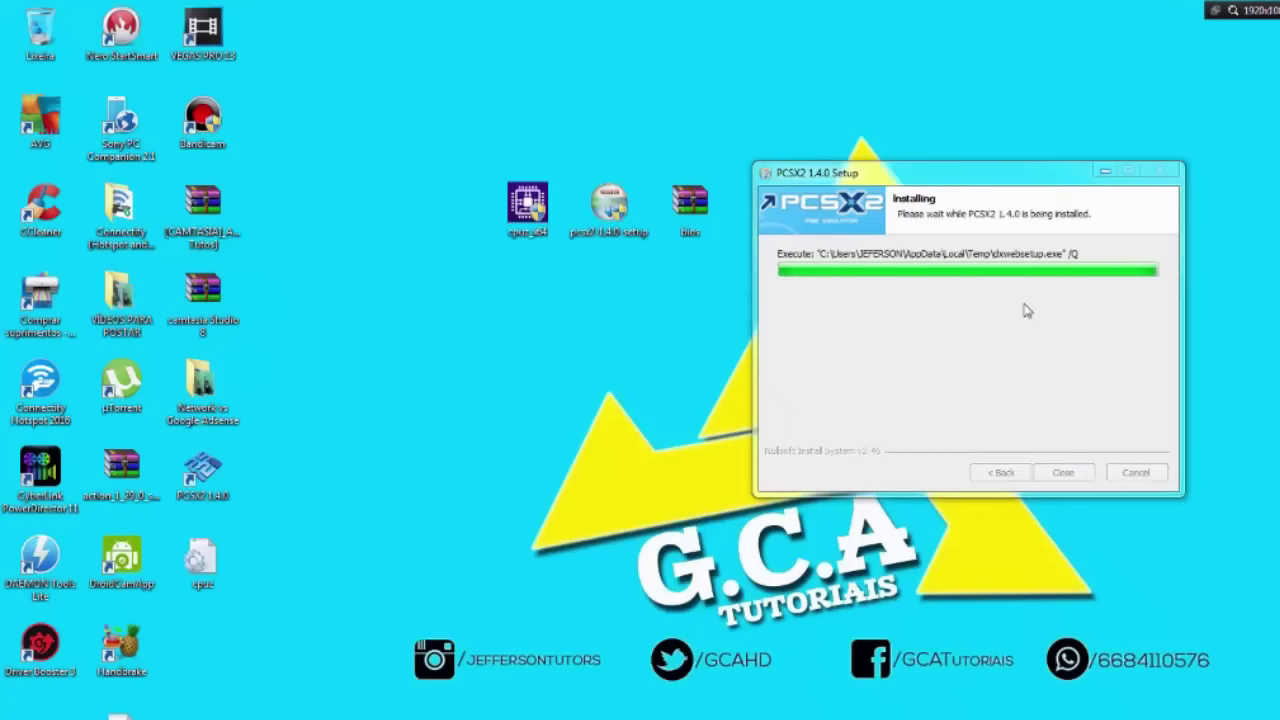
pyautogui.moveTo(958, 180); pyautogui.dragTo(936, 179)
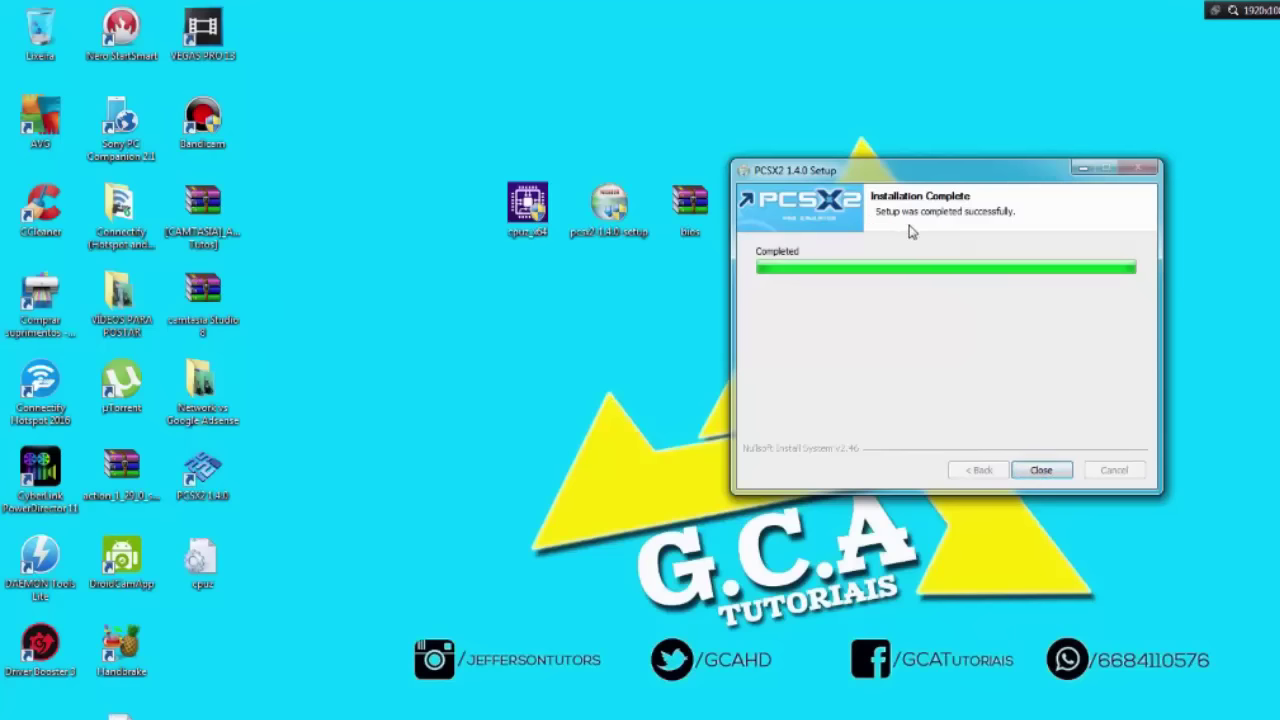
pyautogui.click(1035, 472)
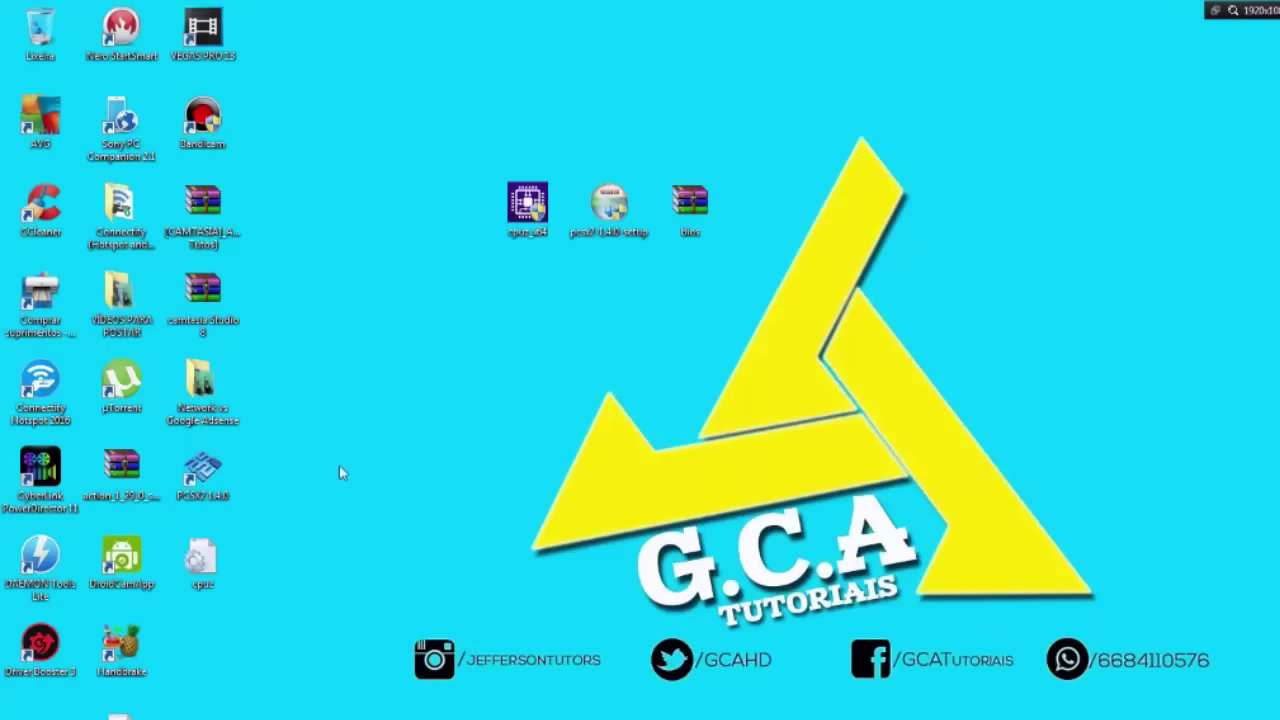
# Launch PCSX2 1.4.0 from the desktop and apply Portuguese (Brazilian) as its language in the first-time configuration.
pyautogui.click(203, 470)
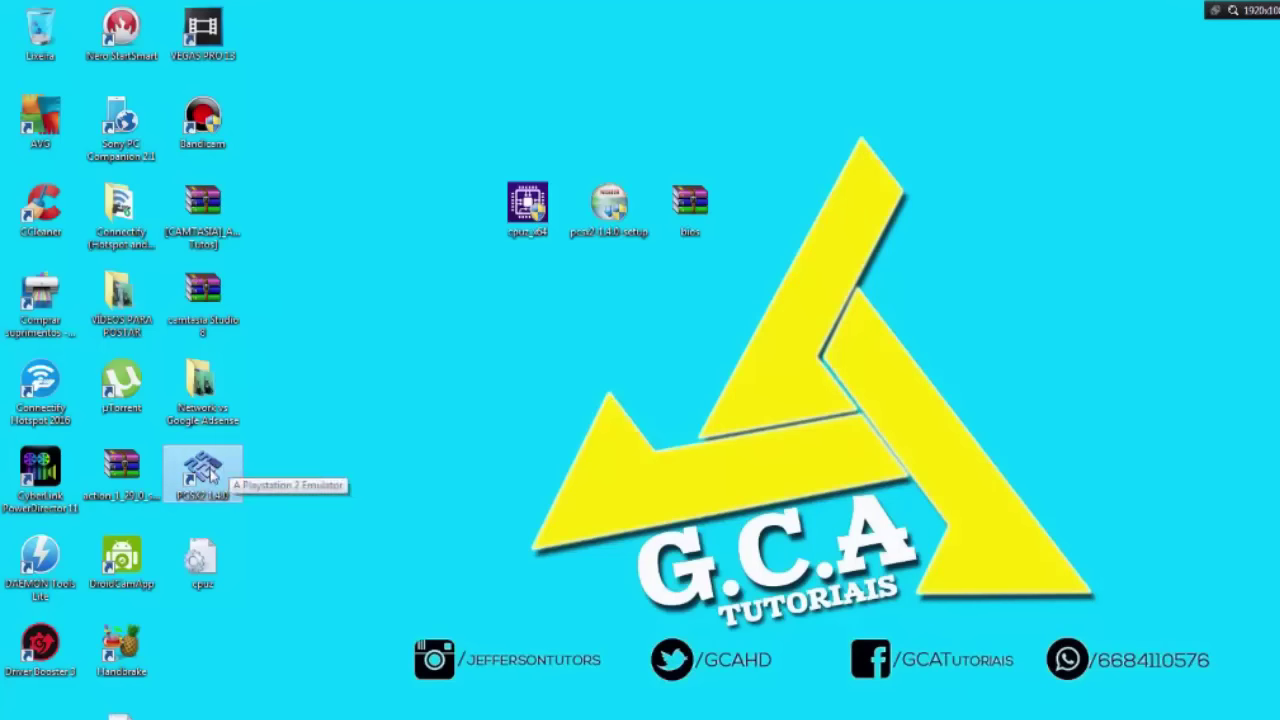
pyautogui.click(797, 262)
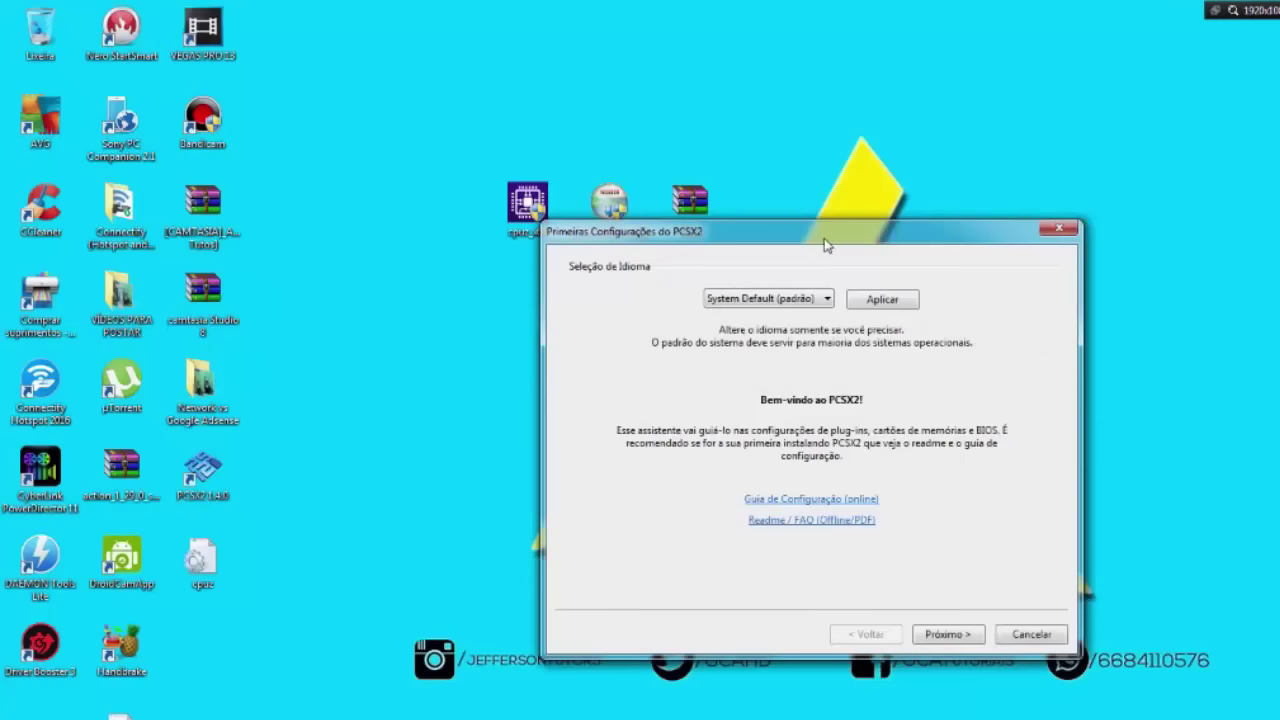
pyautogui.moveTo(829, 240); pyautogui.dragTo(1040, 153)
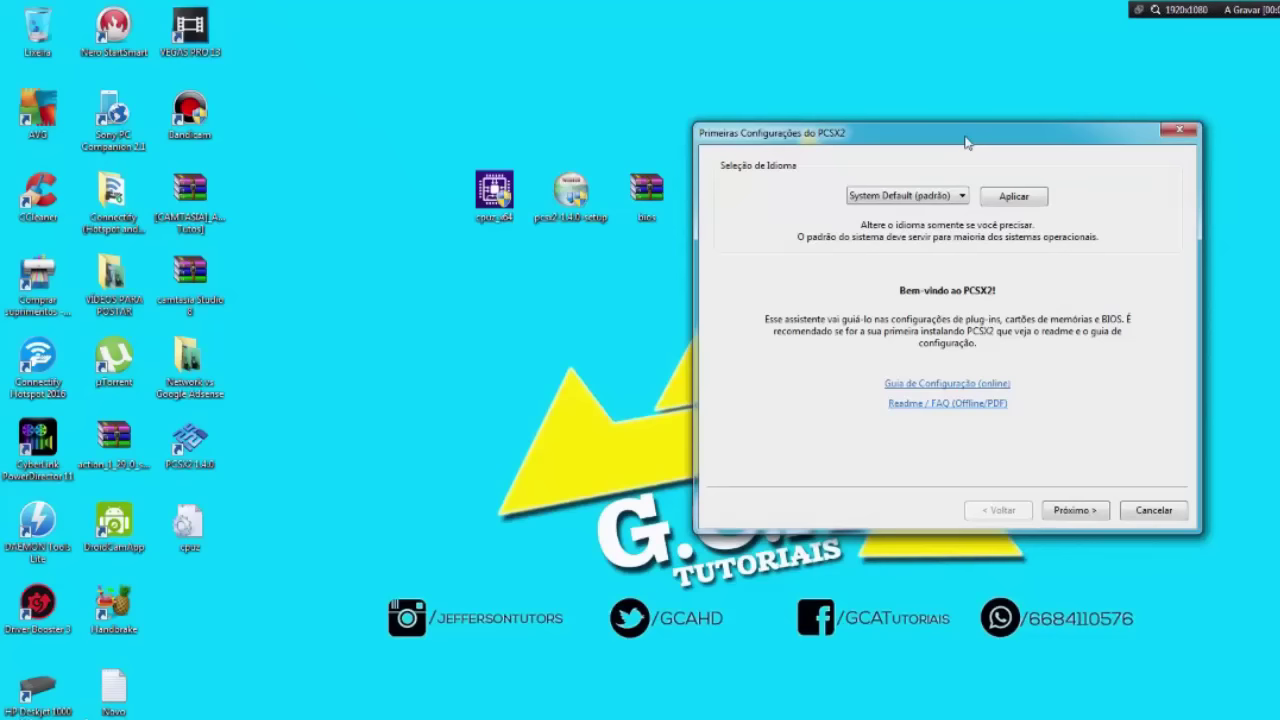
pyautogui.click(947, 197)
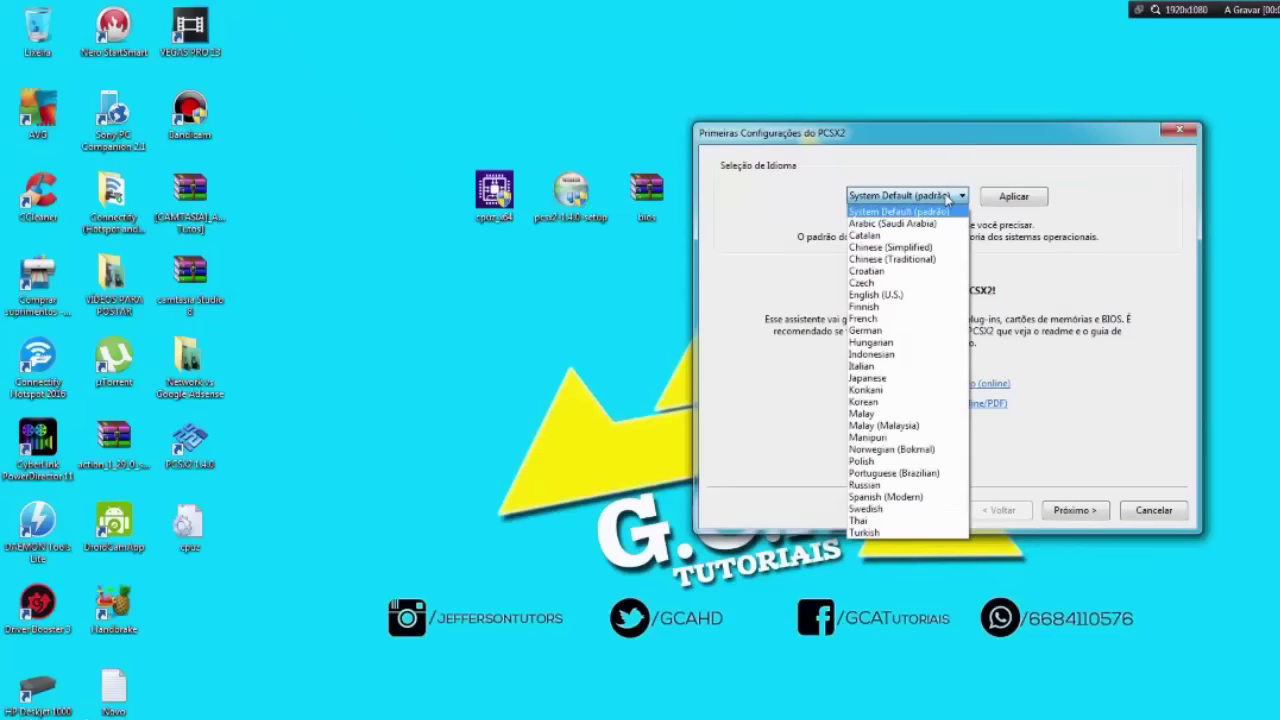
pyautogui.click(884, 478)
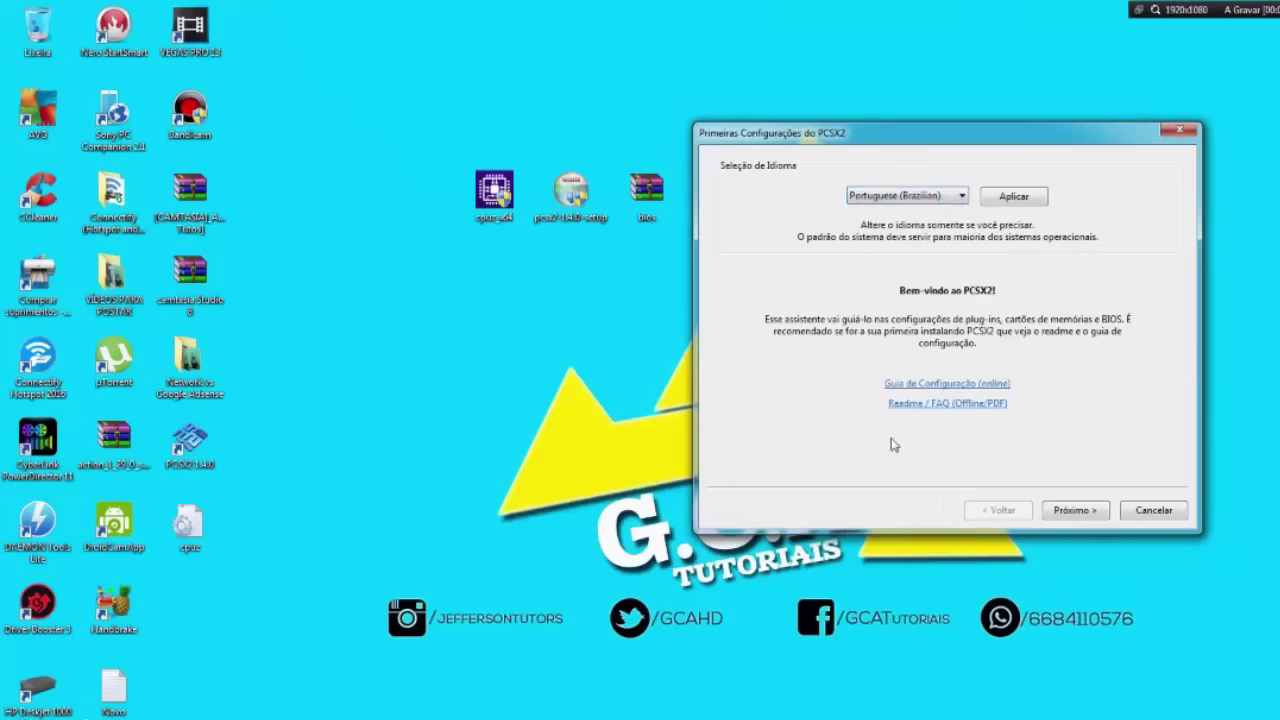
pyautogui.click(1014, 197)
# Continue to the plug-in configuration and overwrite the existing settings with the PCSX2 defaults.
pyautogui.moveTo(906, 218); pyautogui.dragTo(1086, 124)
pyautogui.click(1069, 501)
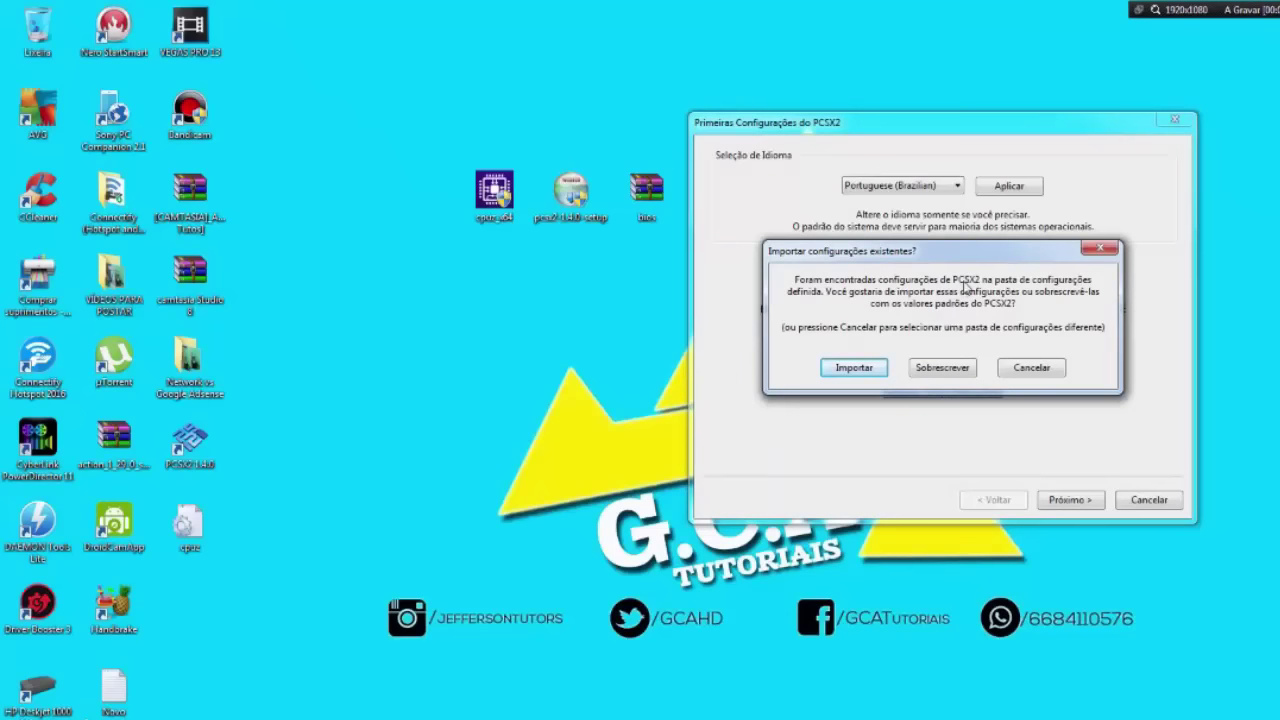
pyautogui.click(943, 372)
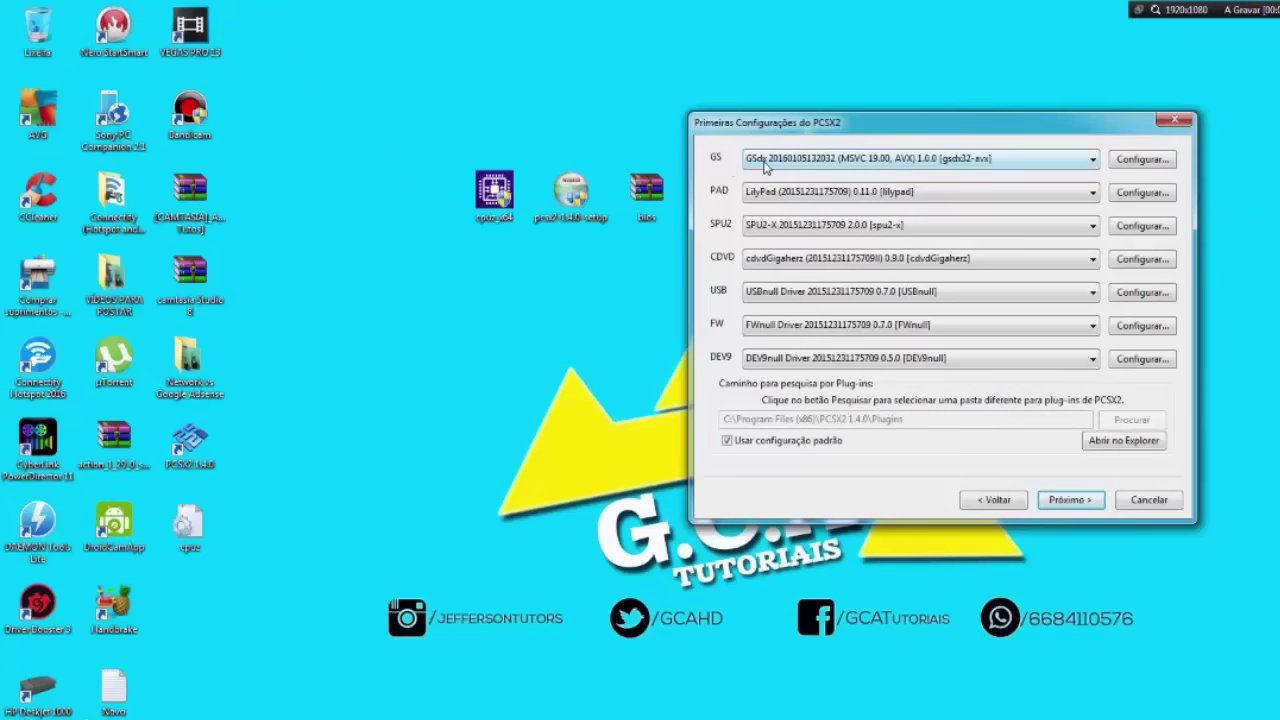
pyautogui.click(768, 166)
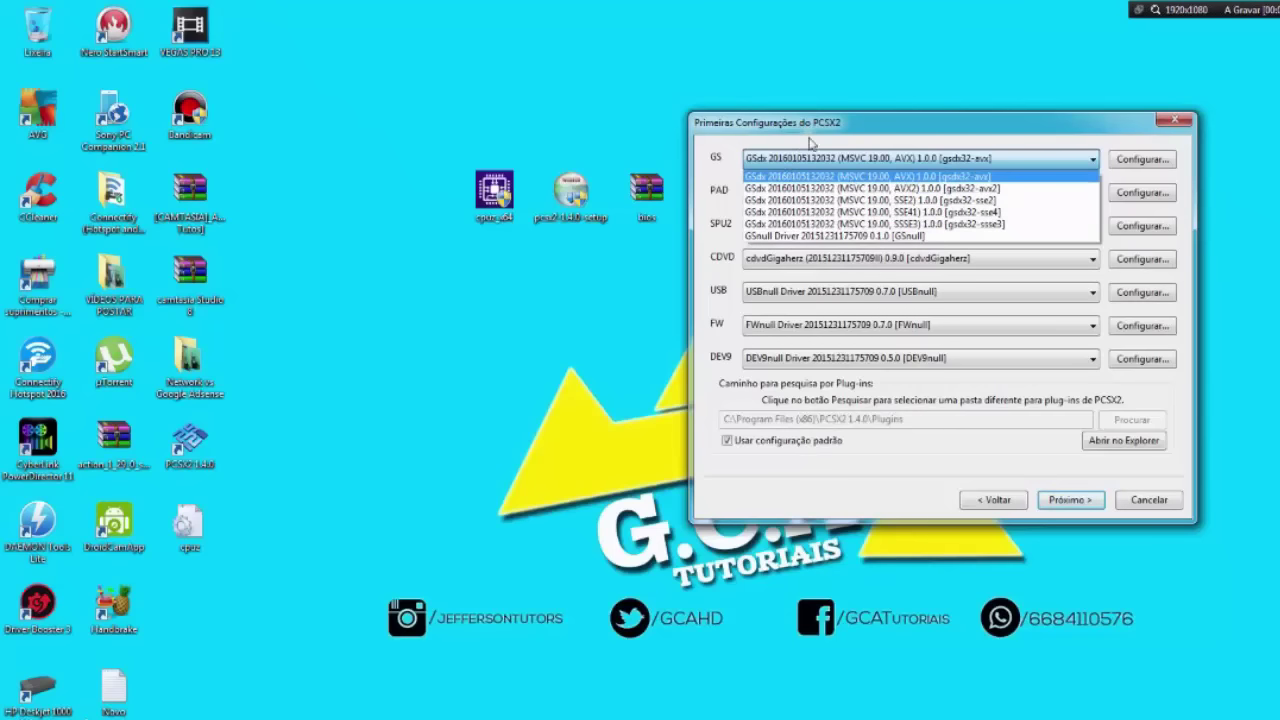
pyautogui.click(818, 177)
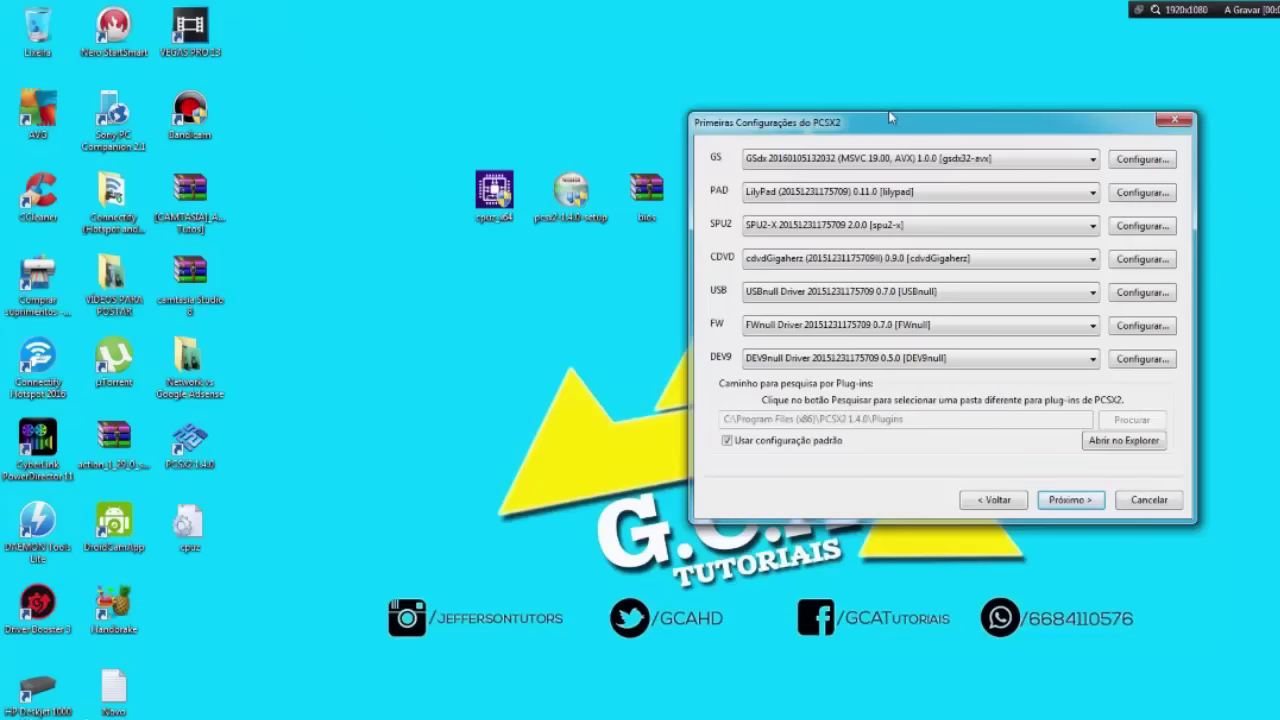
pyautogui.click(891, 161)
pyautogui.click(873, 183)
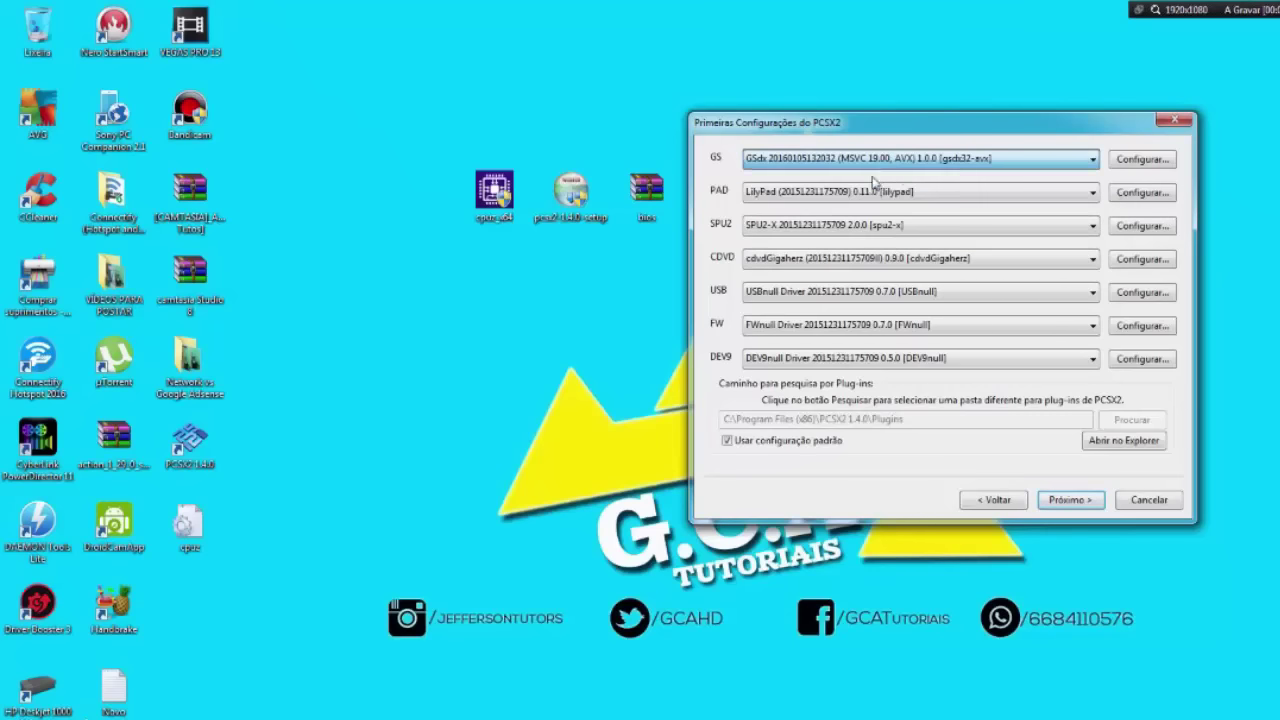
# Open the GSdx plug-in's settings and set the adapter to NVIDIA GeForce 210.
pyautogui.click(1130, 164)
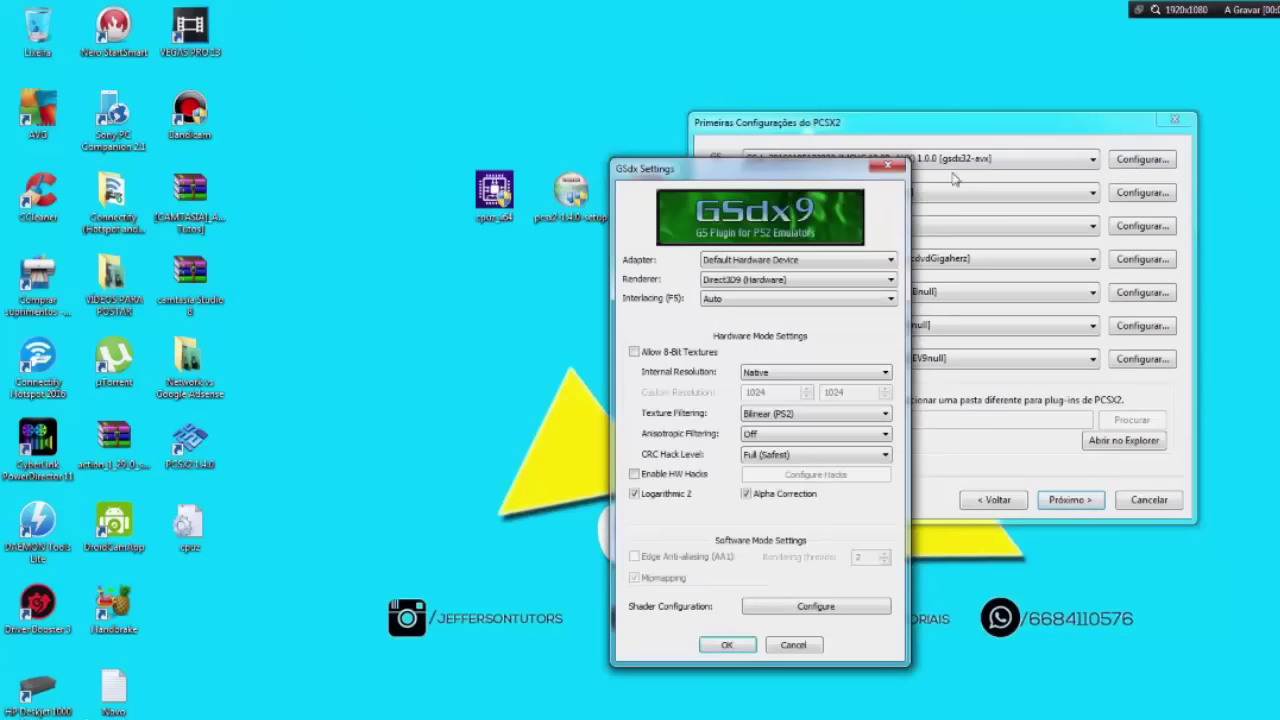
pyautogui.moveTo(844, 173); pyautogui.dragTo(915, 108)
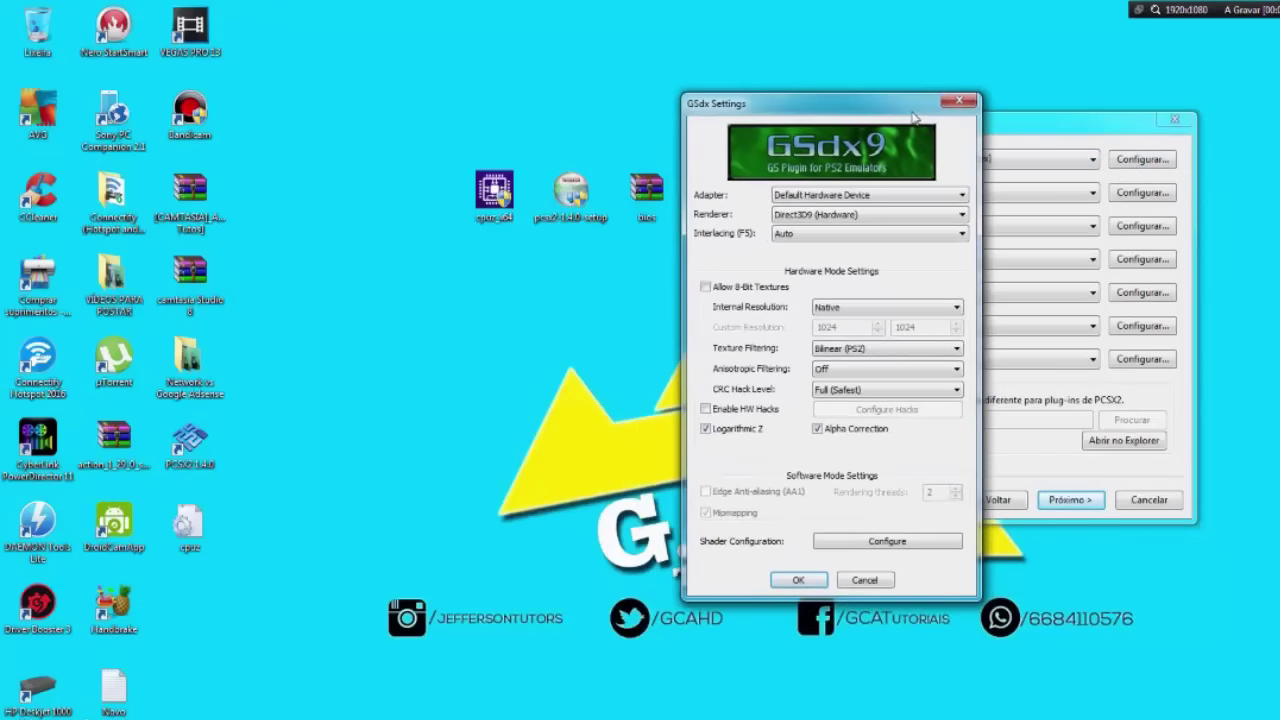
pyautogui.click(893, 195)
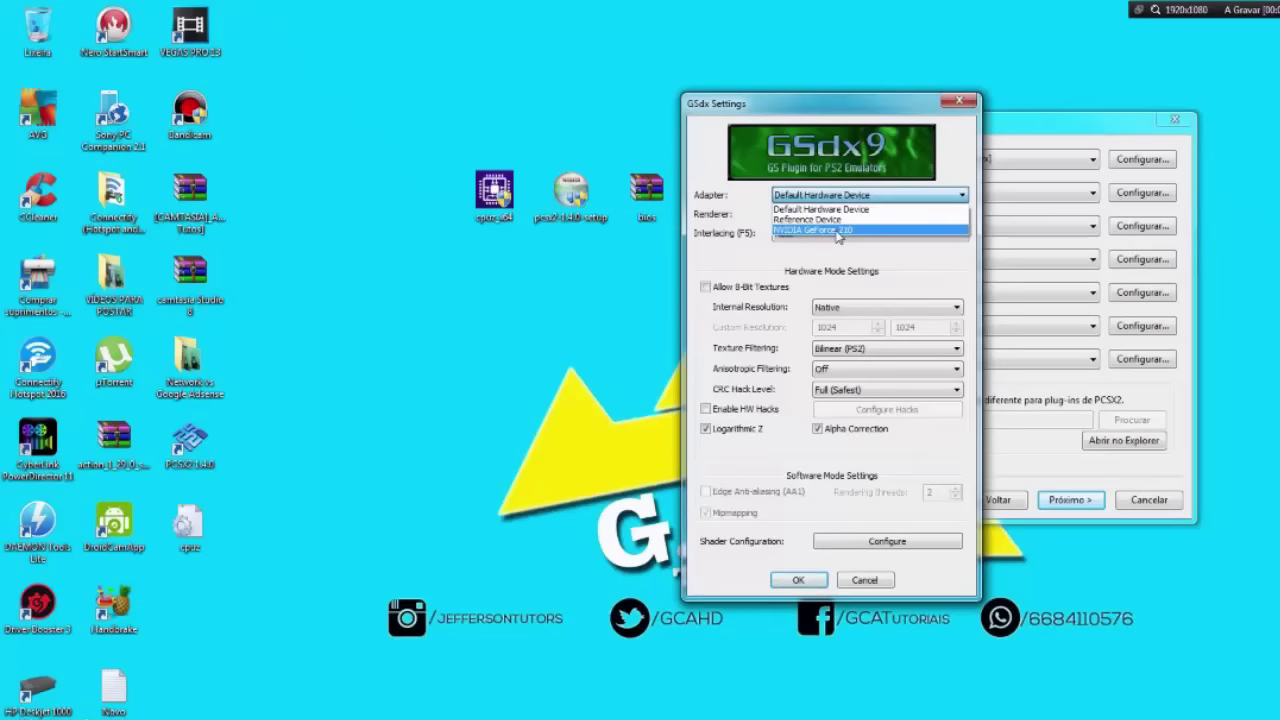
pyautogui.click(838, 230)
pyautogui.click(885, 196)
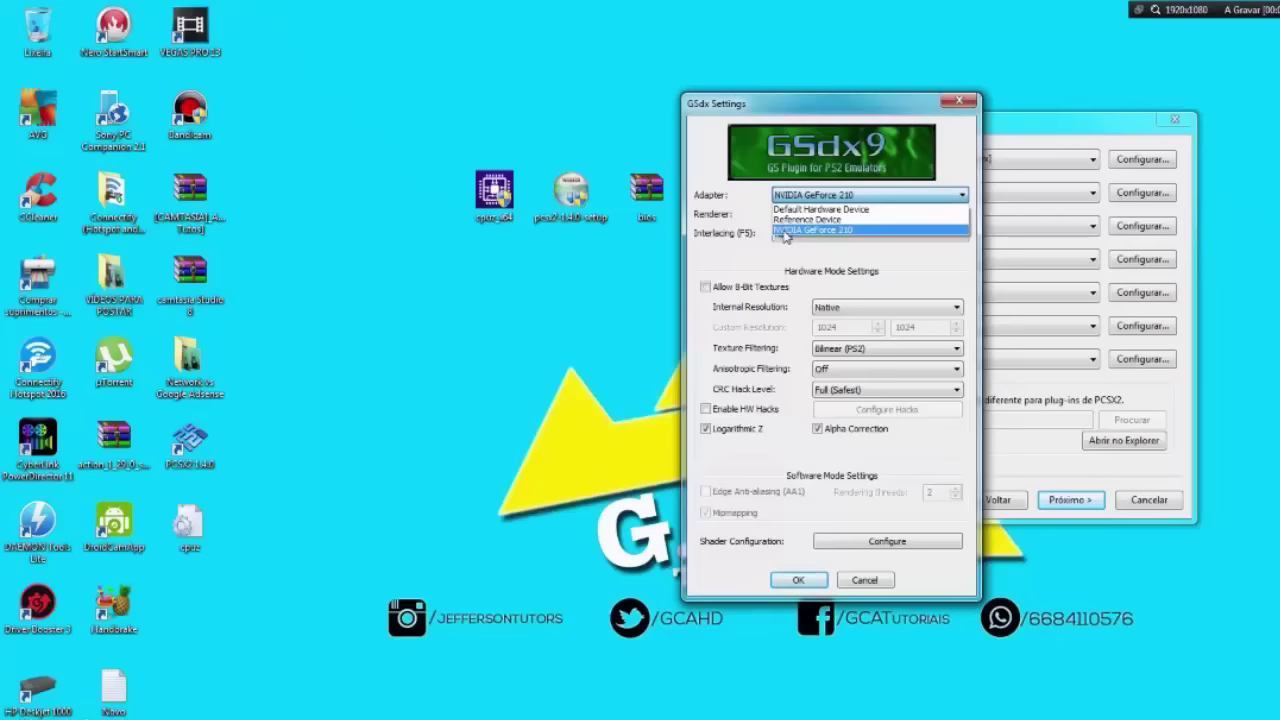
pyautogui.click(798, 262)
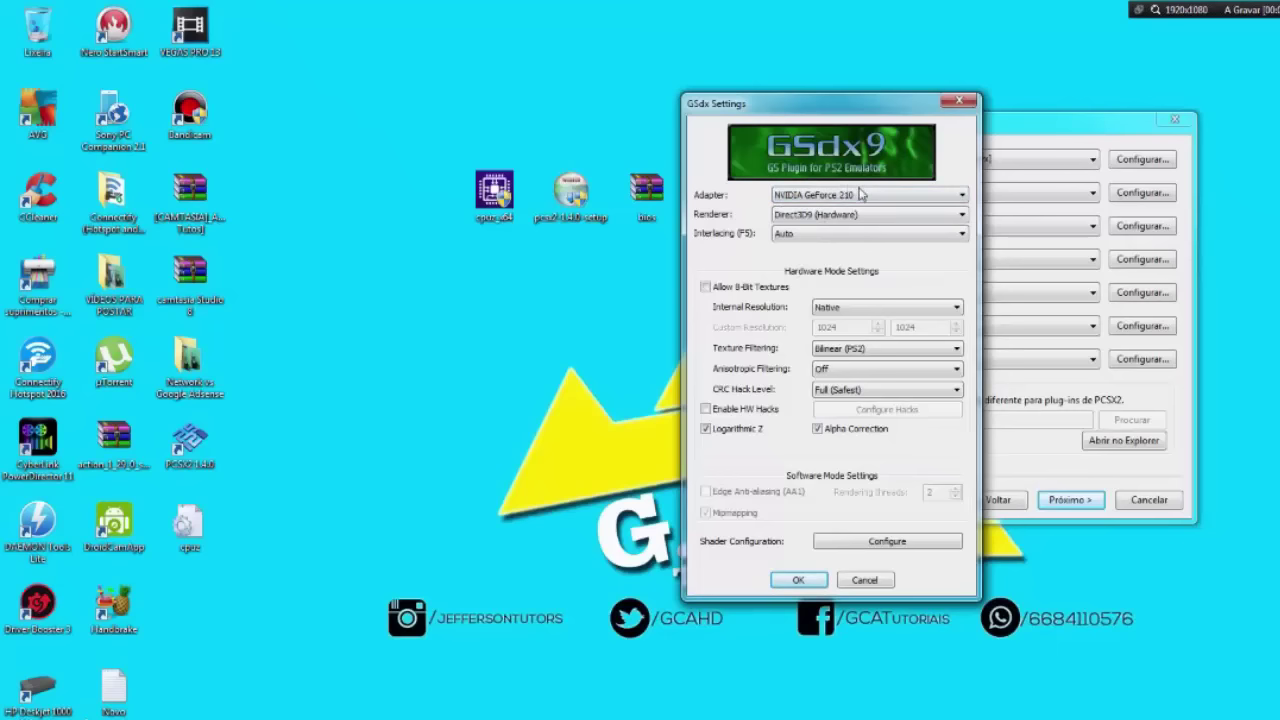
# Review the renderer and internal resolution options, keep Direct3D9 (Hardware) and Native, and save the GSdx settings.
pyautogui.click(790, 222)
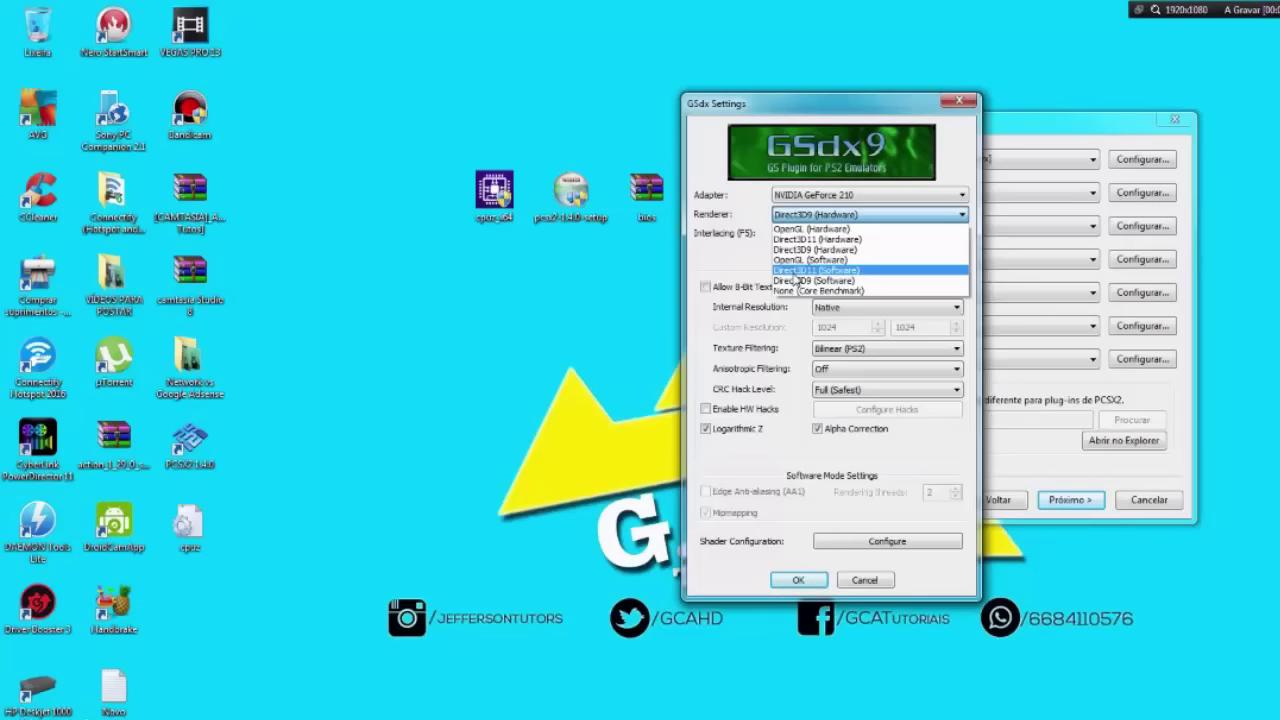
pyautogui.click(758, 257)
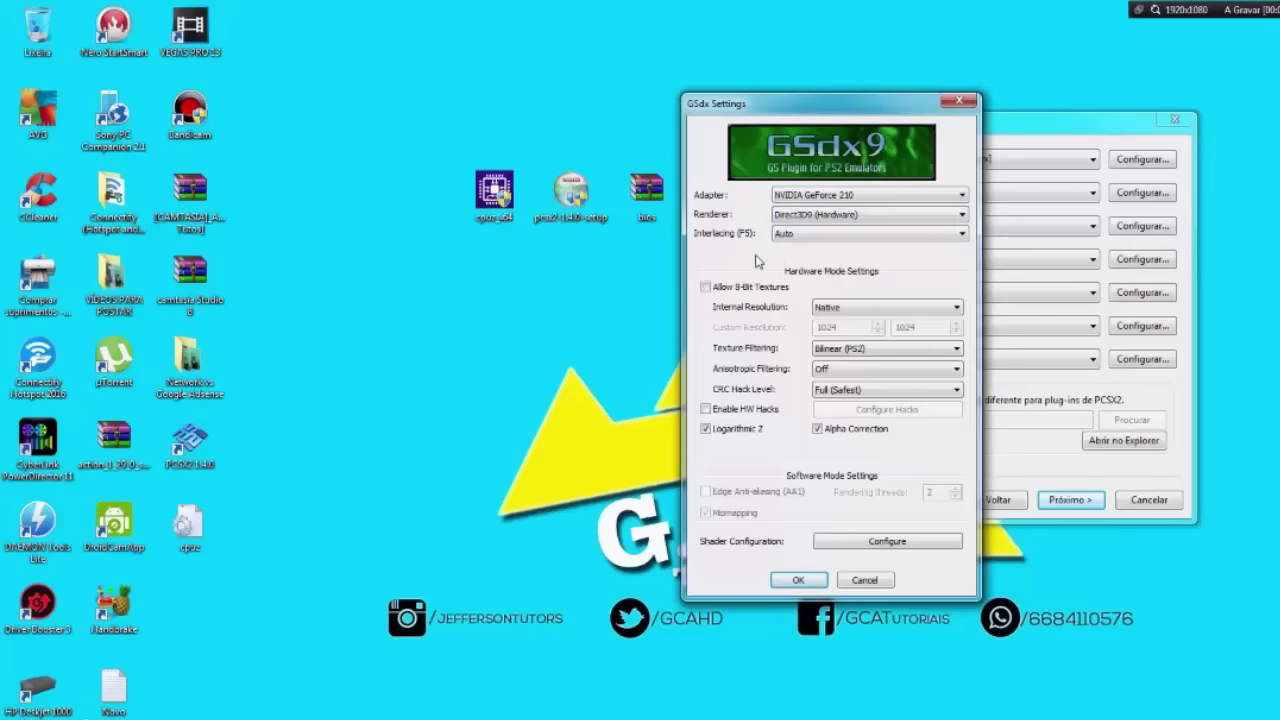
pyautogui.click(860, 309)
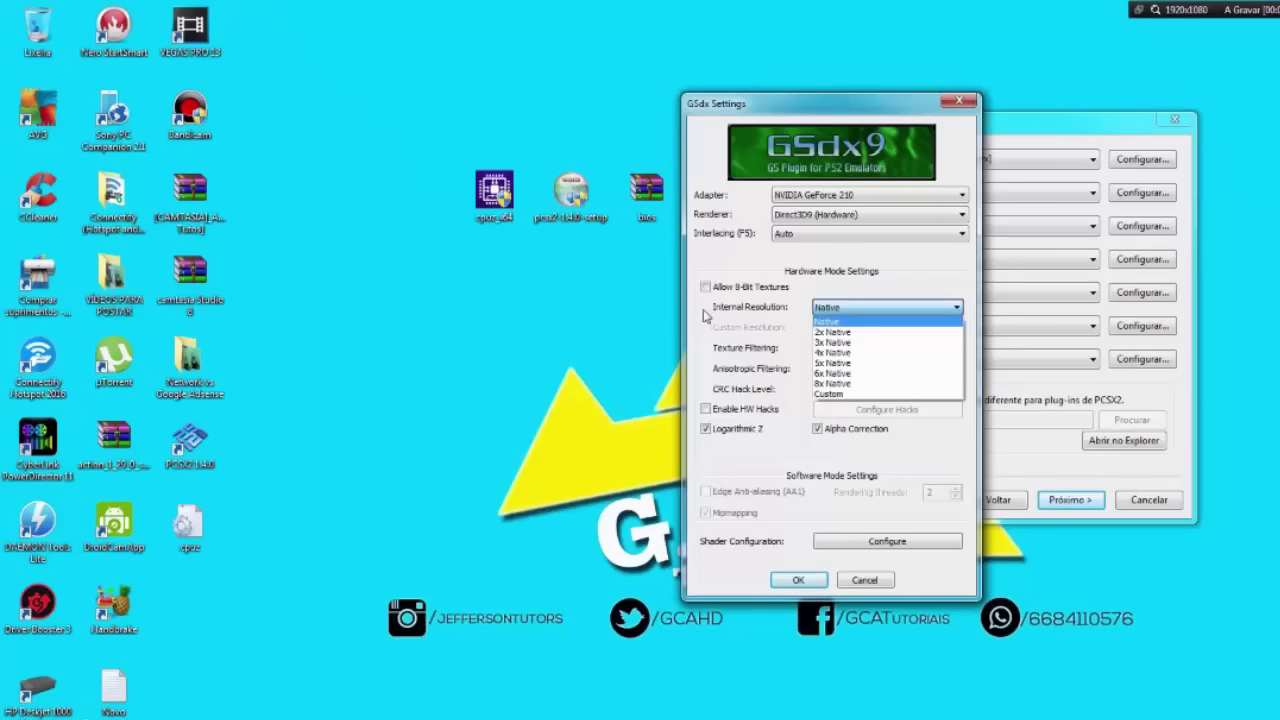
pyautogui.click(840, 310)
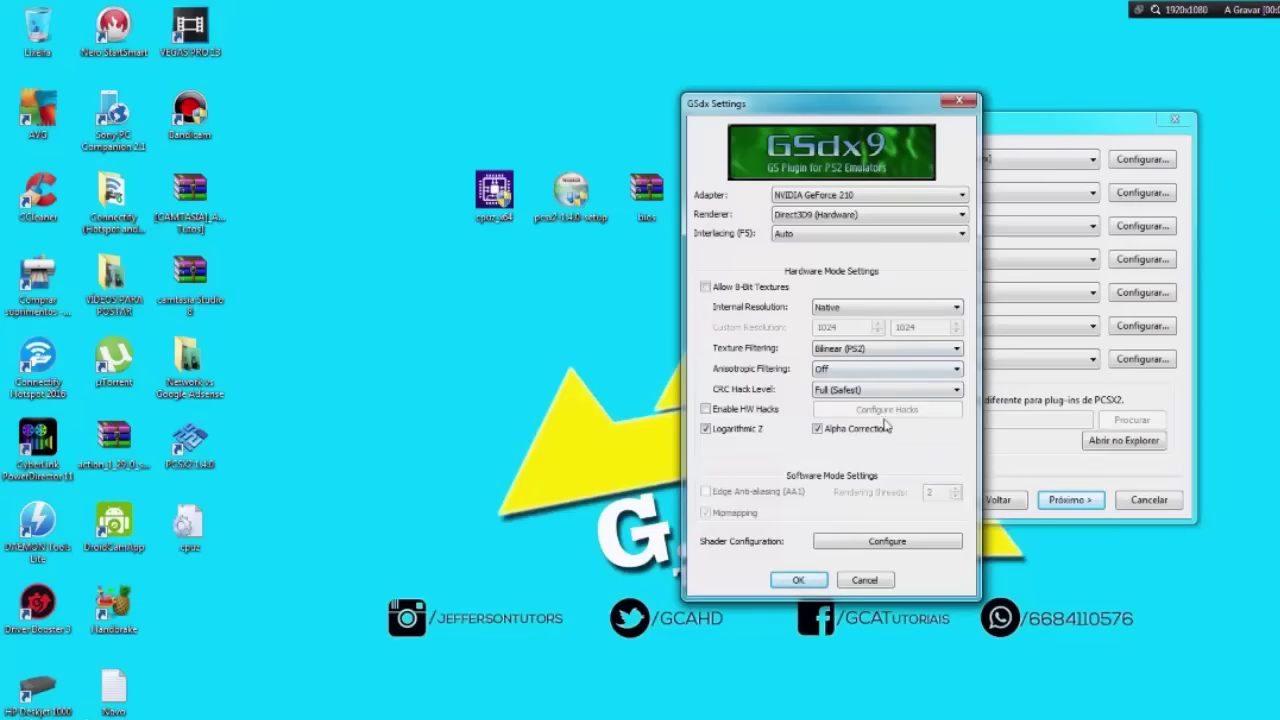
pyautogui.click(803, 582)
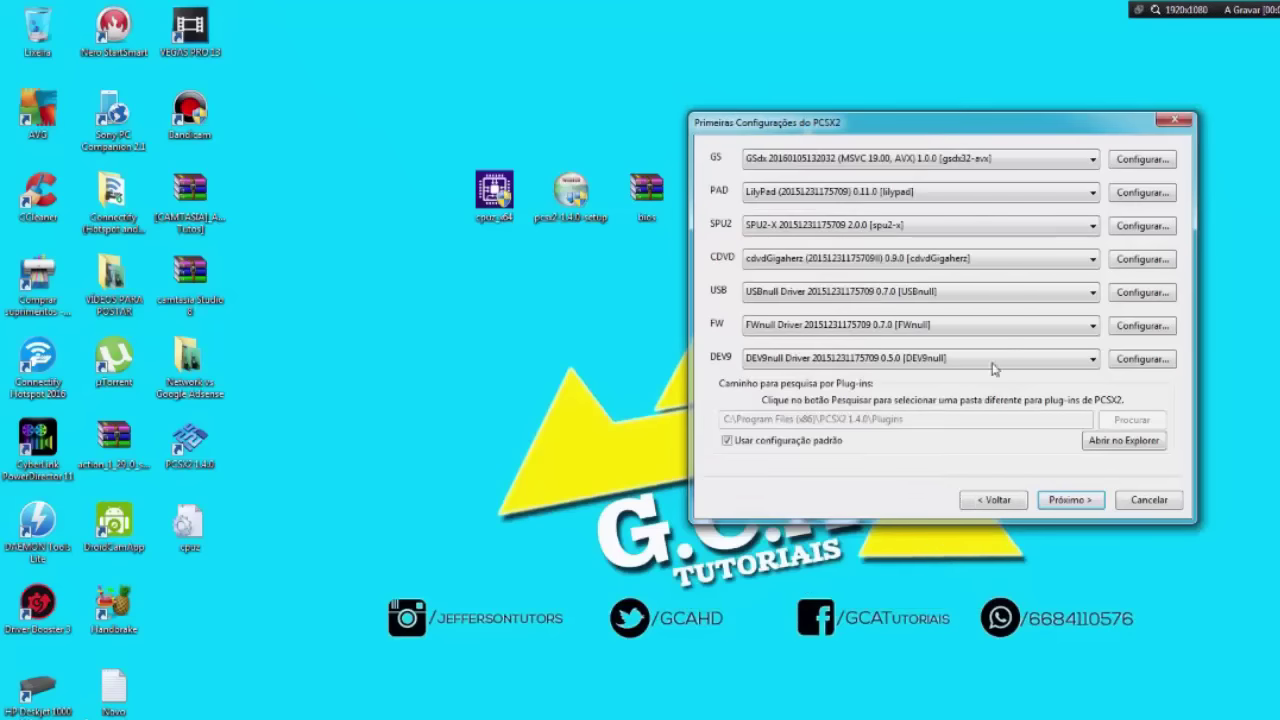
# Keep LilyPad as the PAD plug-in, open its settings and clear all existing Pad 1 bindings.
pyautogui.click(1063, 193)
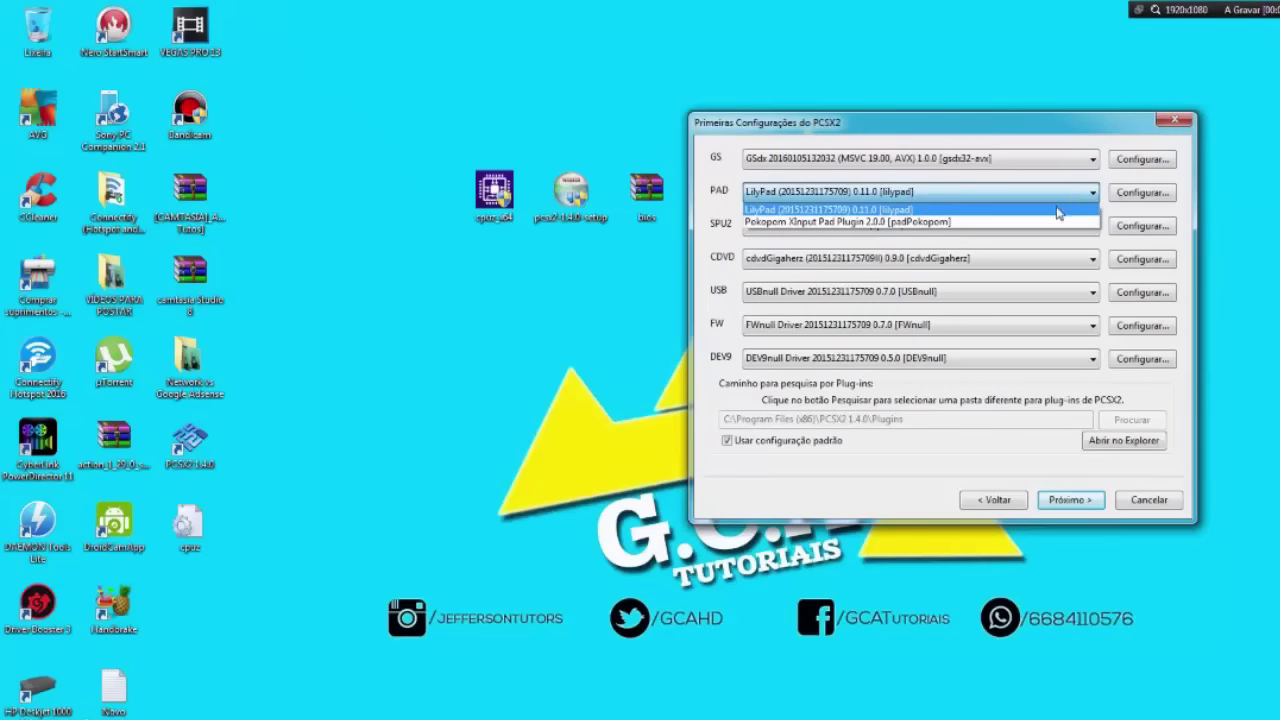
pyautogui.click(1138, 200)
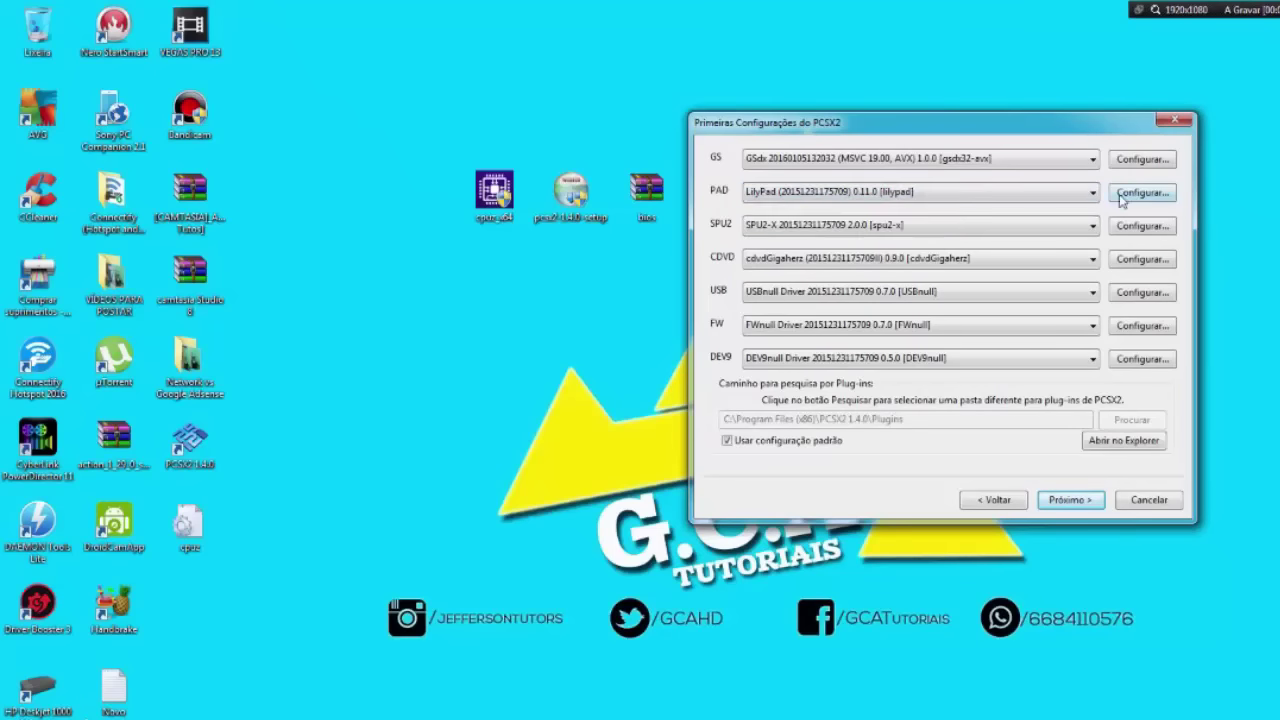
pyautogui.click(1136, 194)
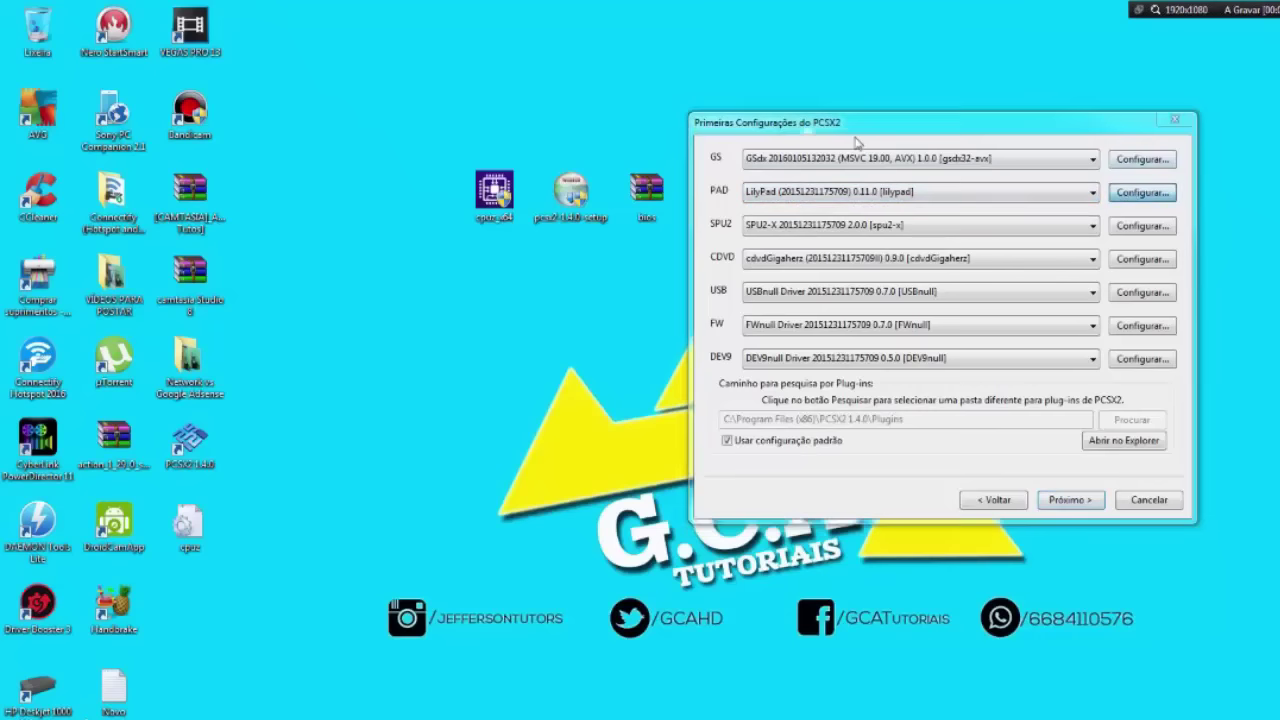
pyautogui.click(767, 162)
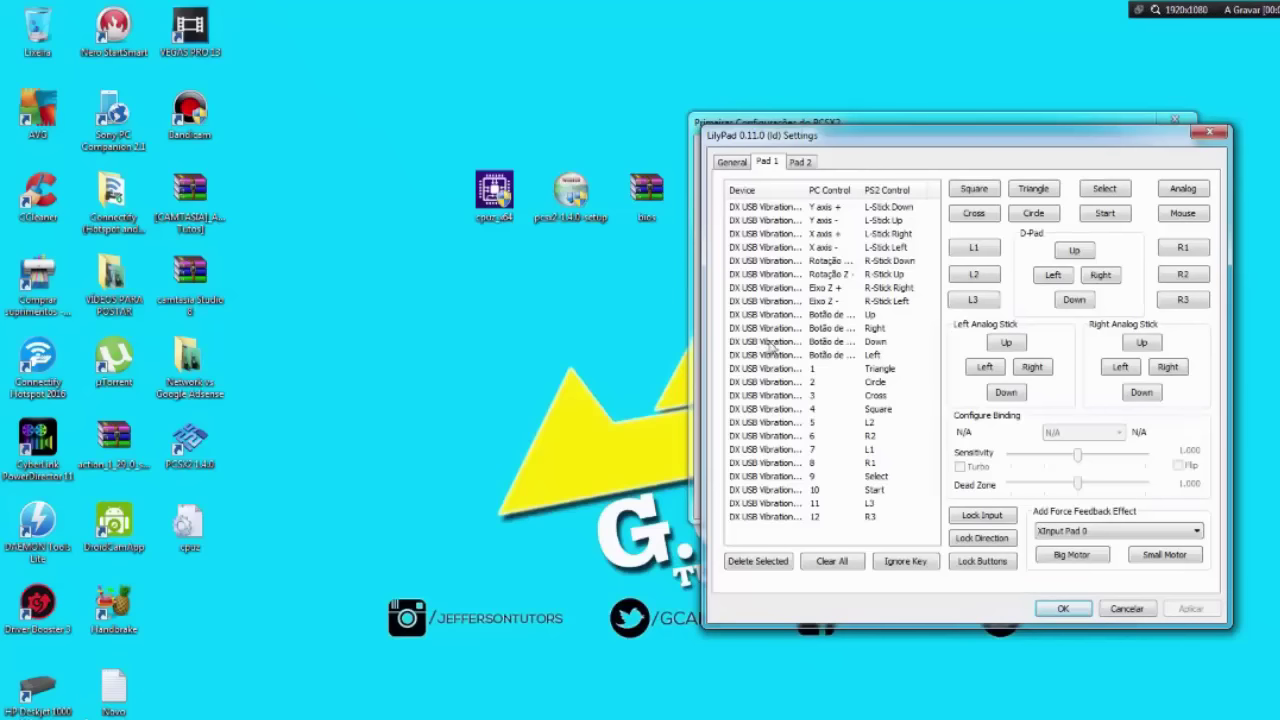
pyautogui.click(843, 564)
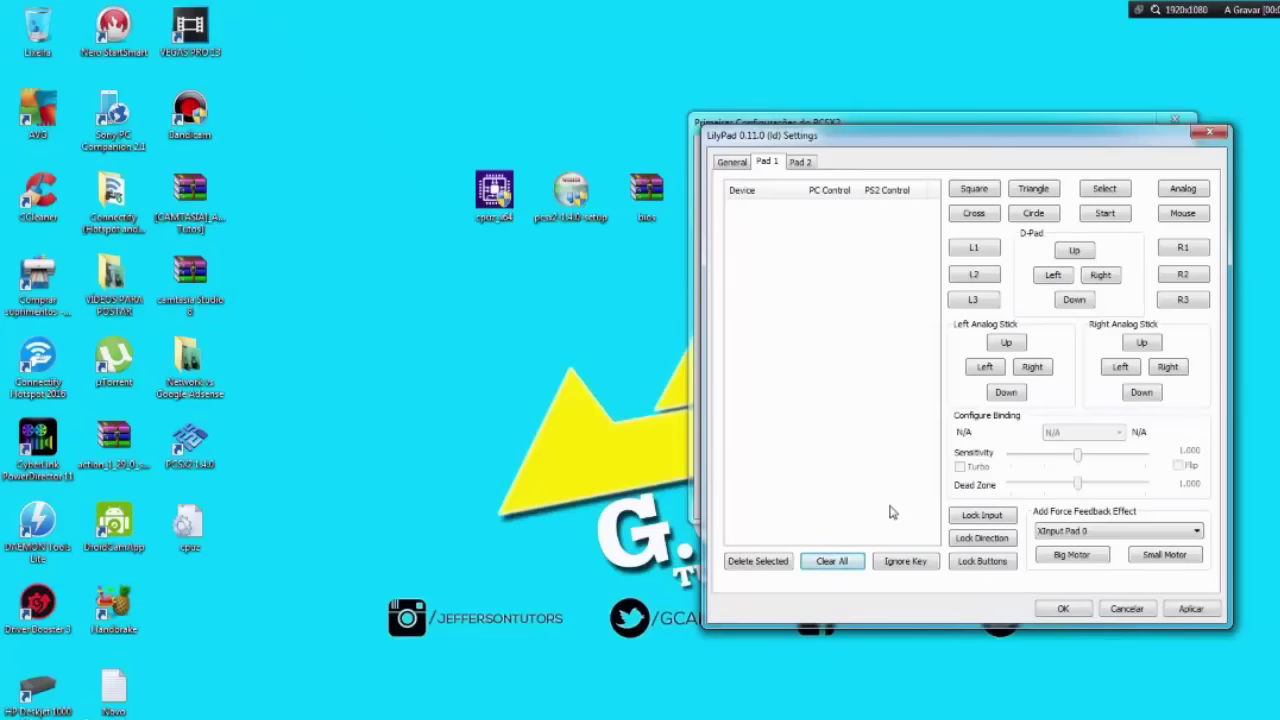
# Bind Pad 1's L1, L2 and L3 to joystick buttons 7, 5 and 11, and R1, R2 and R3 to 8, 6 and 12.
pyautogui.click(980, 252)
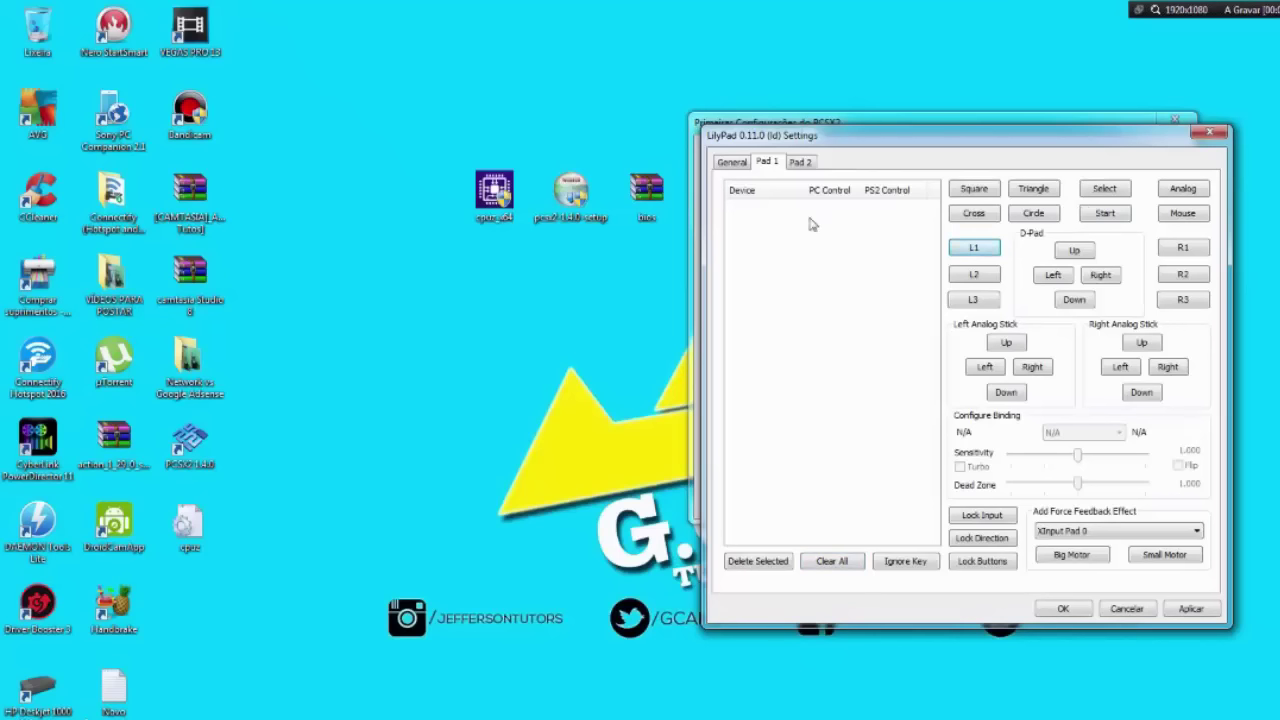
pyautogui.click(972, 252)
pyautogui.click(990, 283)
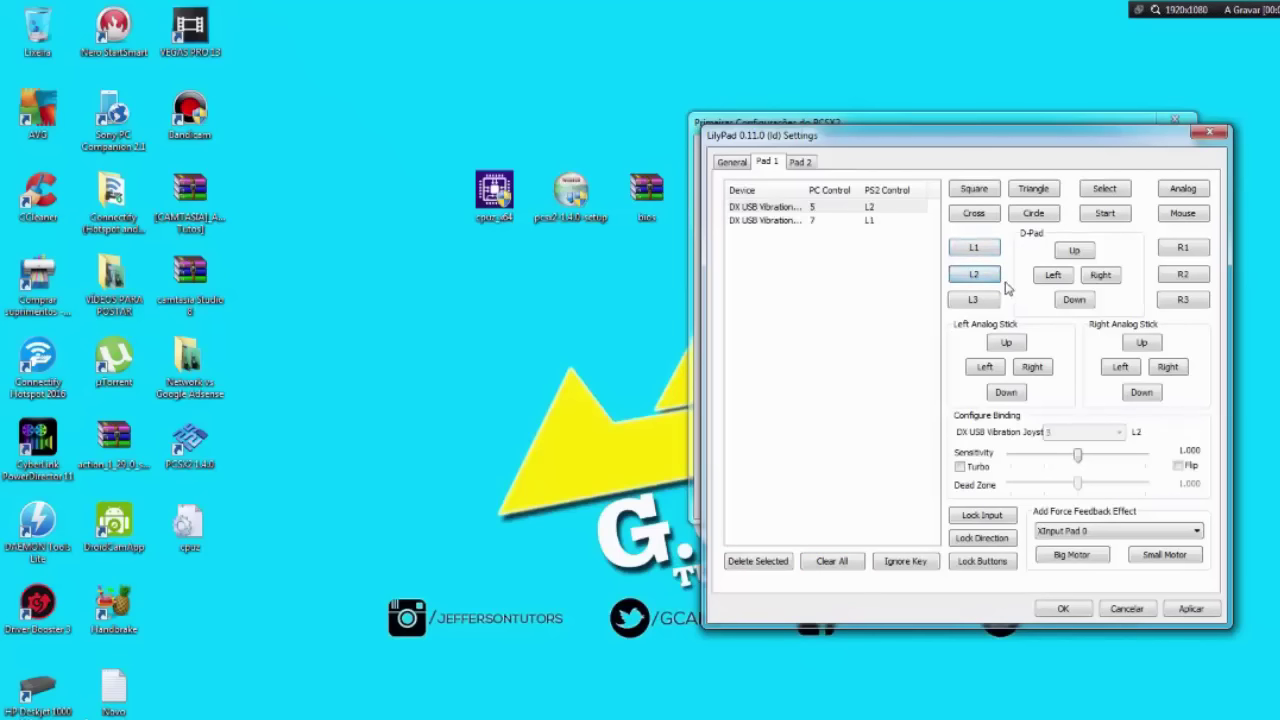
pyautogui.click(988, 306)
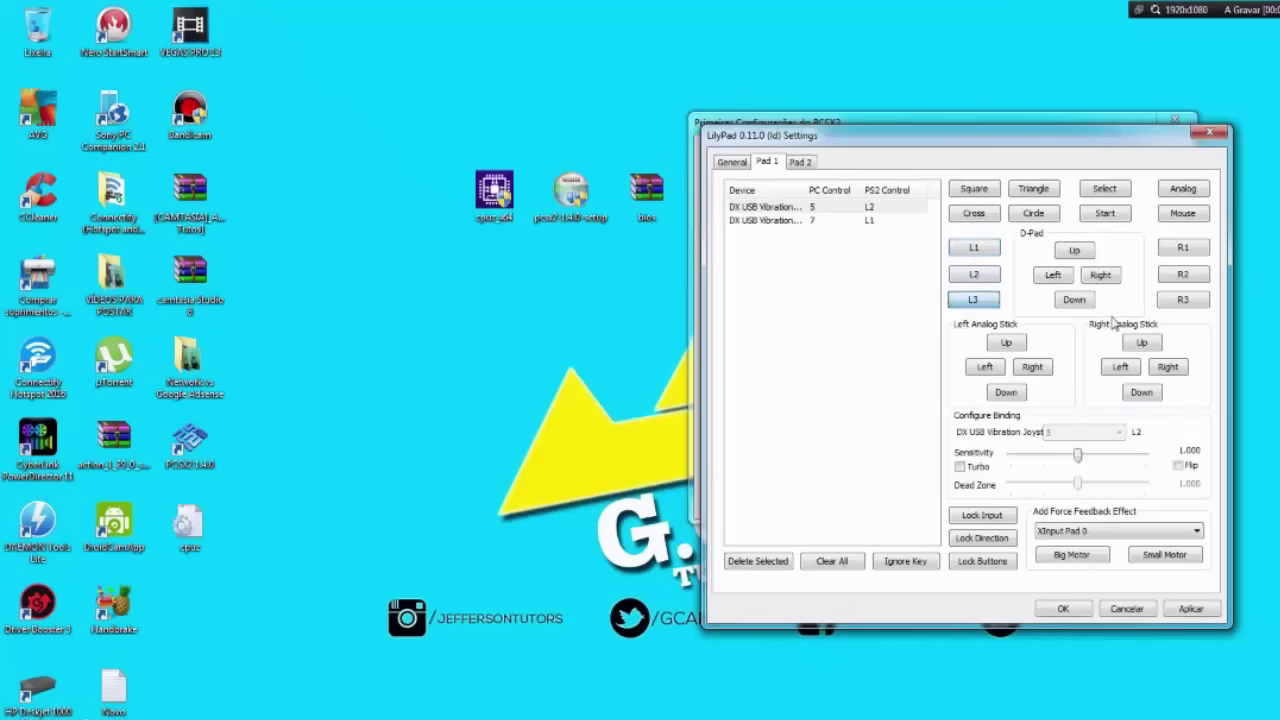
pyautogui.click(1189, 256)
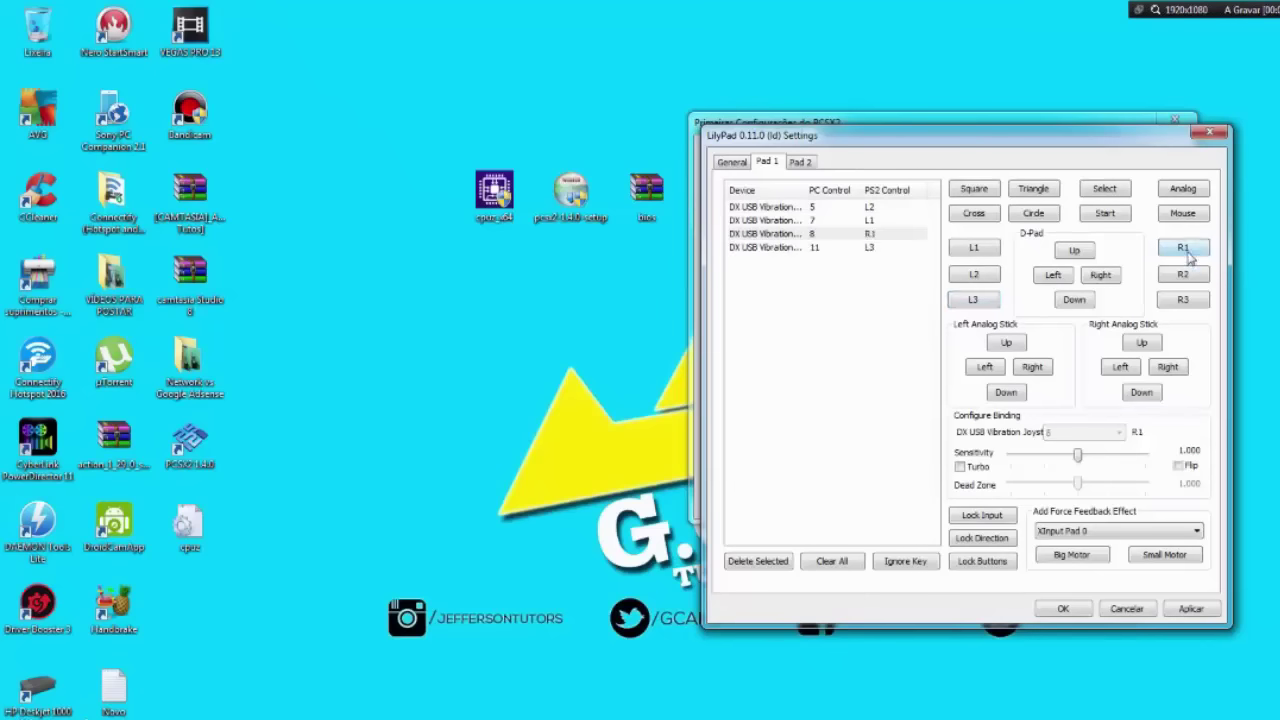
pyautogui.click(1184, 275)
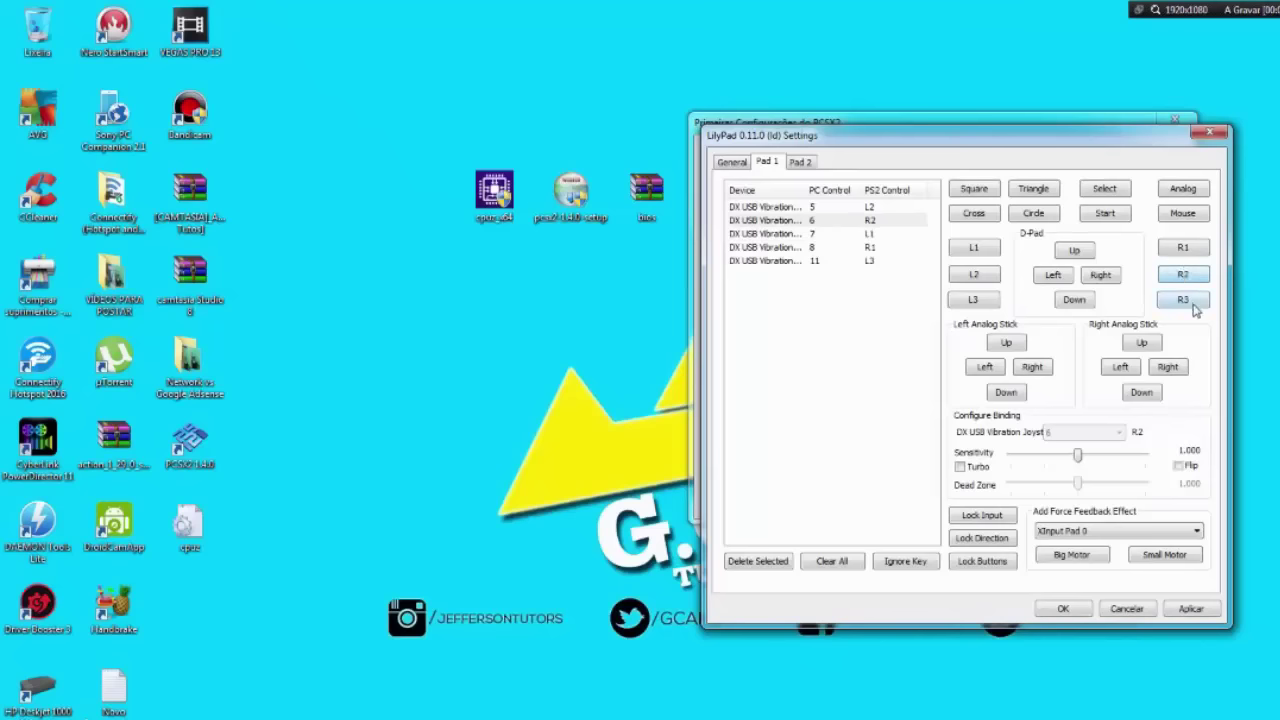
pyautogui.click(1193, 303)
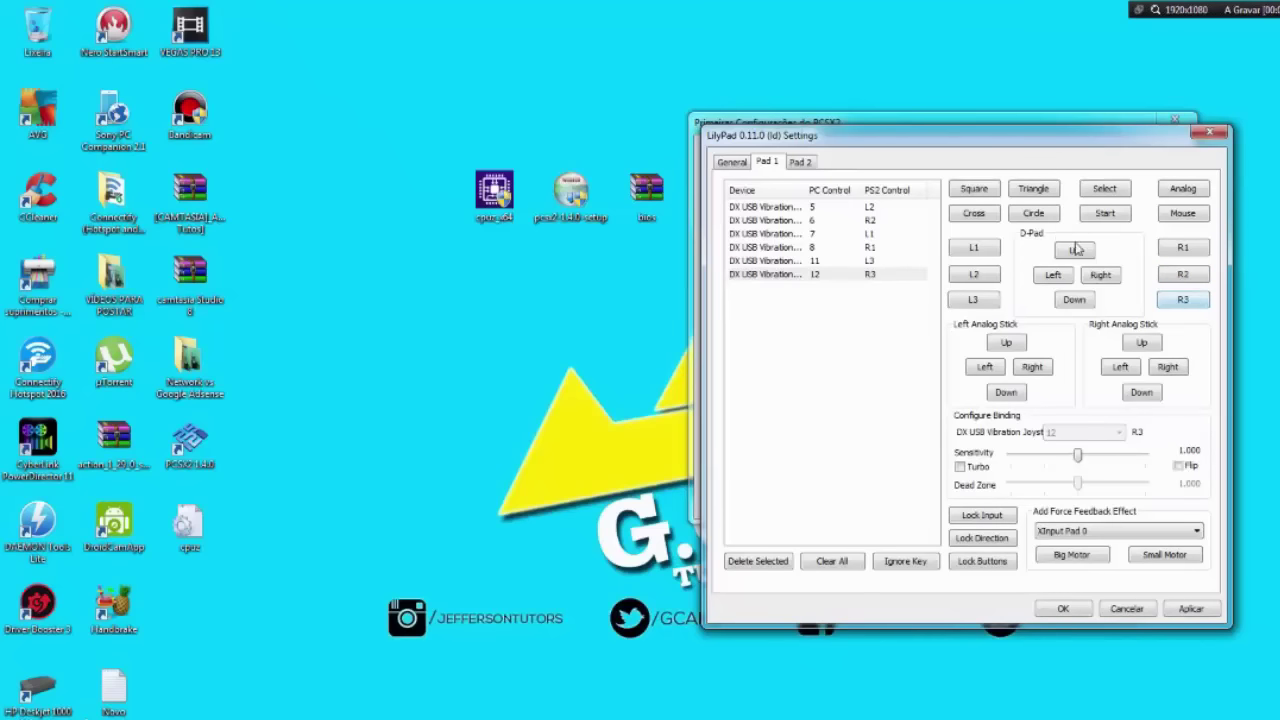
# Bind Pad 1's D-Pad Up, Down, Left and Right to the matching directions of the USB joystick's directional pad.
pyautogui.click(1072, 300)
pyautogui.click(1054, 277)
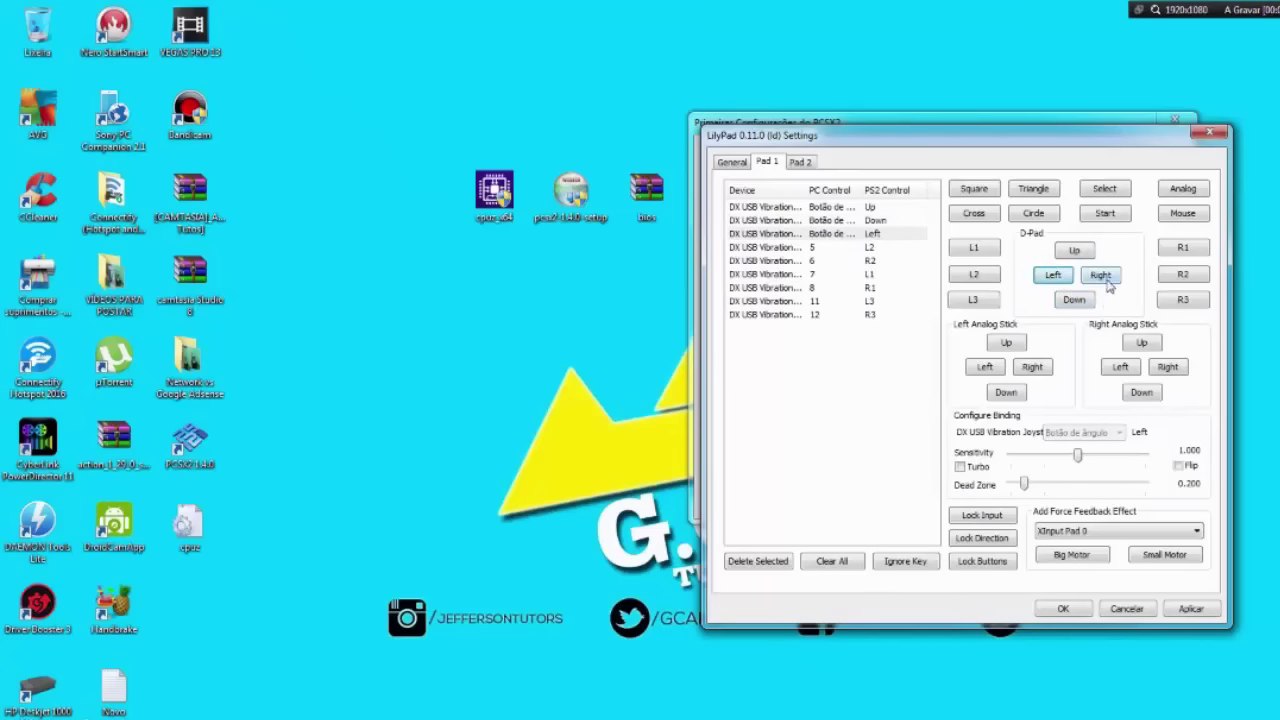
pyautogui.click(1106, 283)
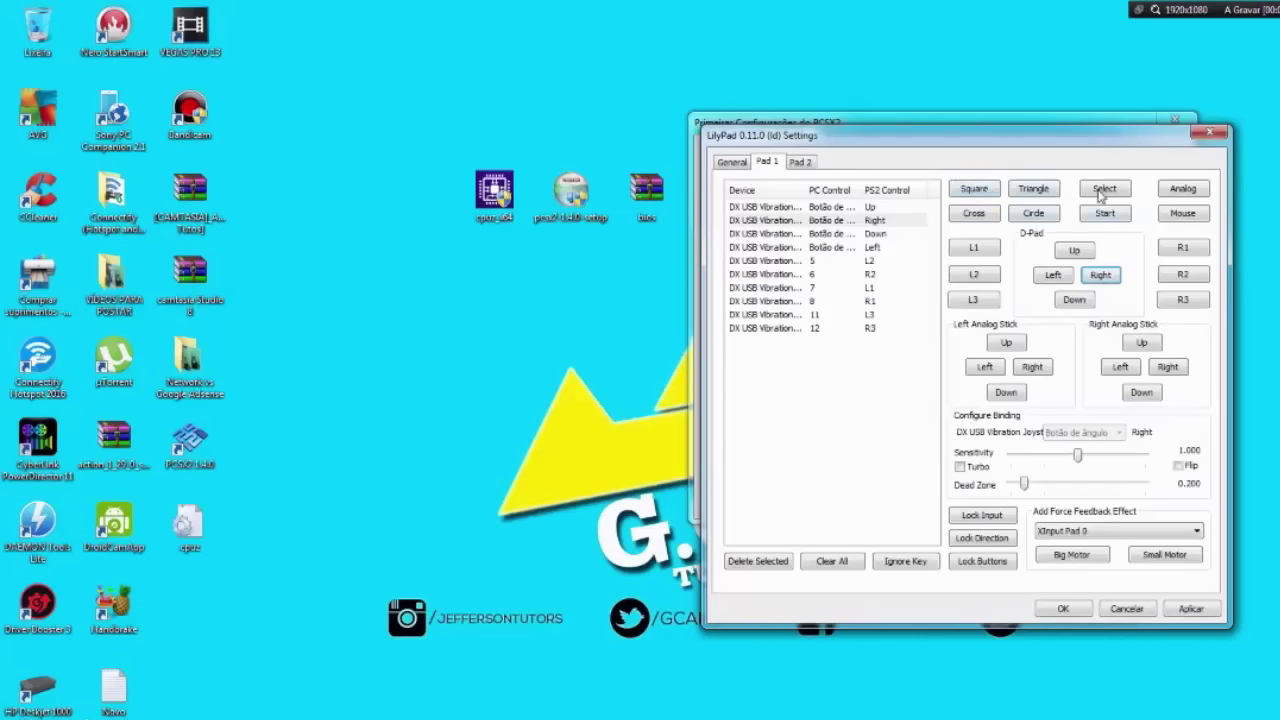
# Bind Cross, Triangle, Square and Circle to joystick buttons 3, 1, 4 and 2, and Select and Start to 9 and 10.
pyautogui.click(977, 221)
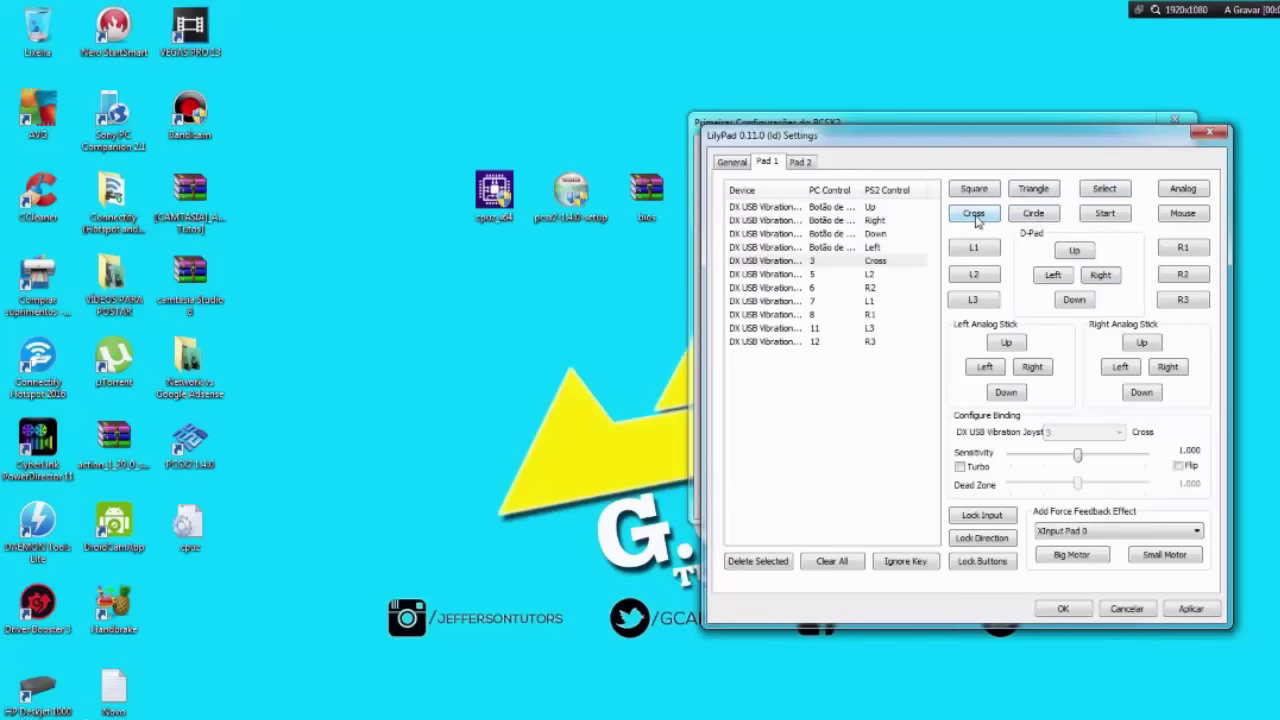
pyautogui.click(1036, 191)
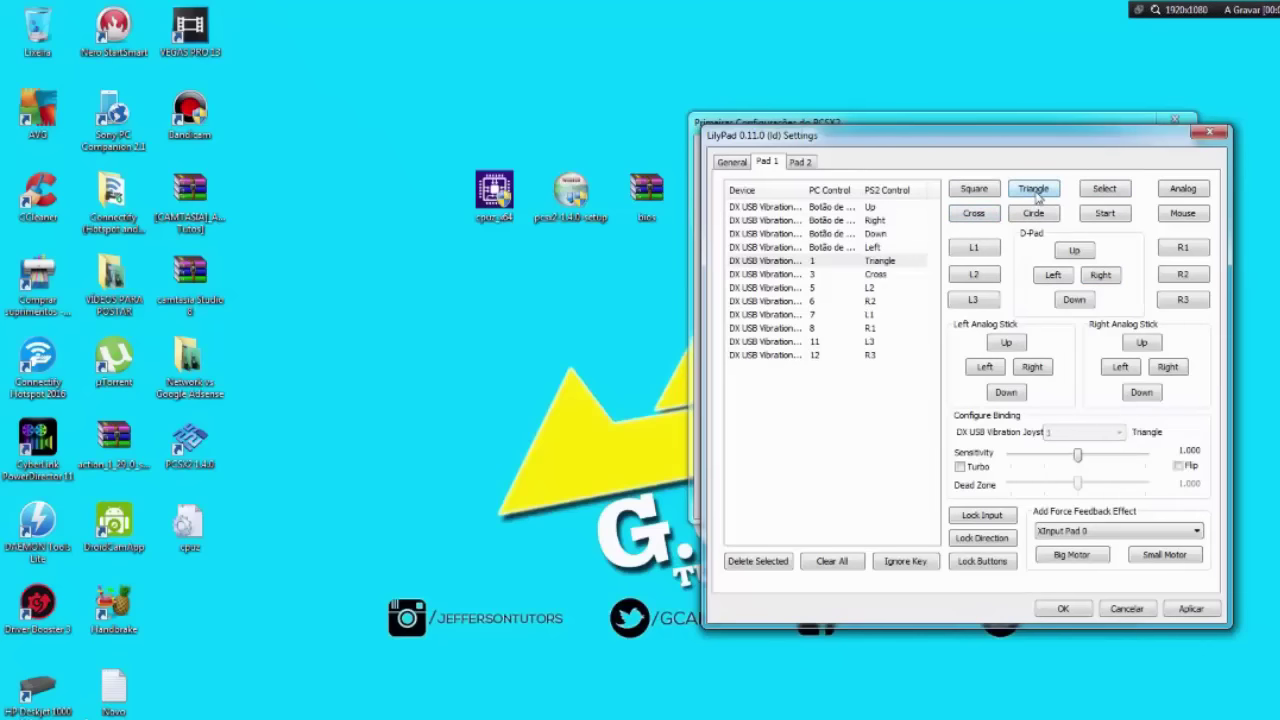
pyautogui.click(969, 192)
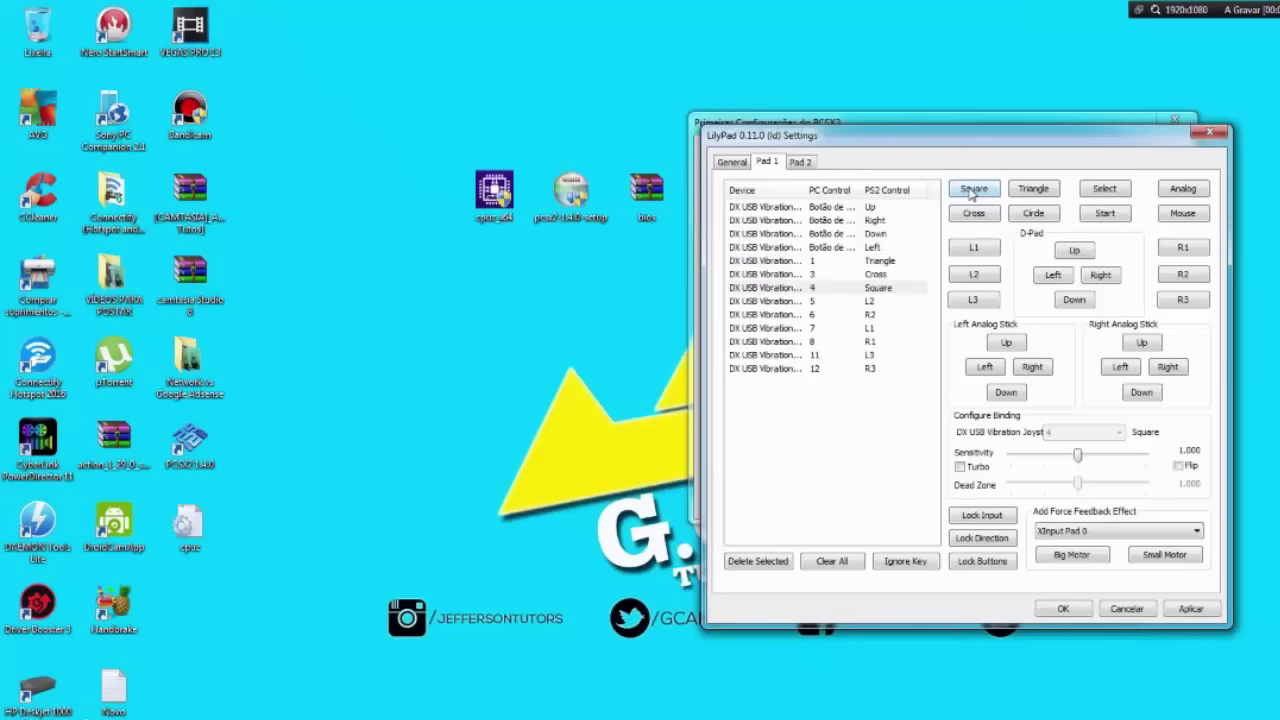
pyautogui.click(1060, 220)
pyautogui.click(1104, 192)
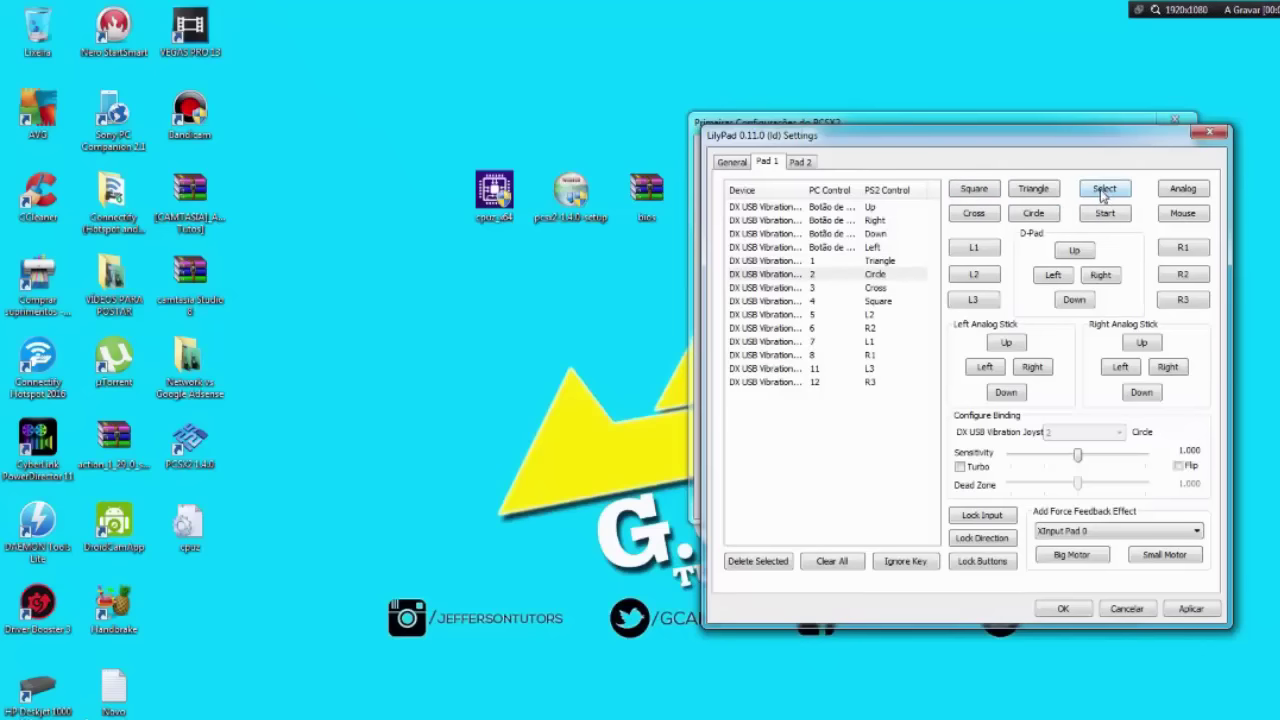
pyautogui.click(1105, 214)
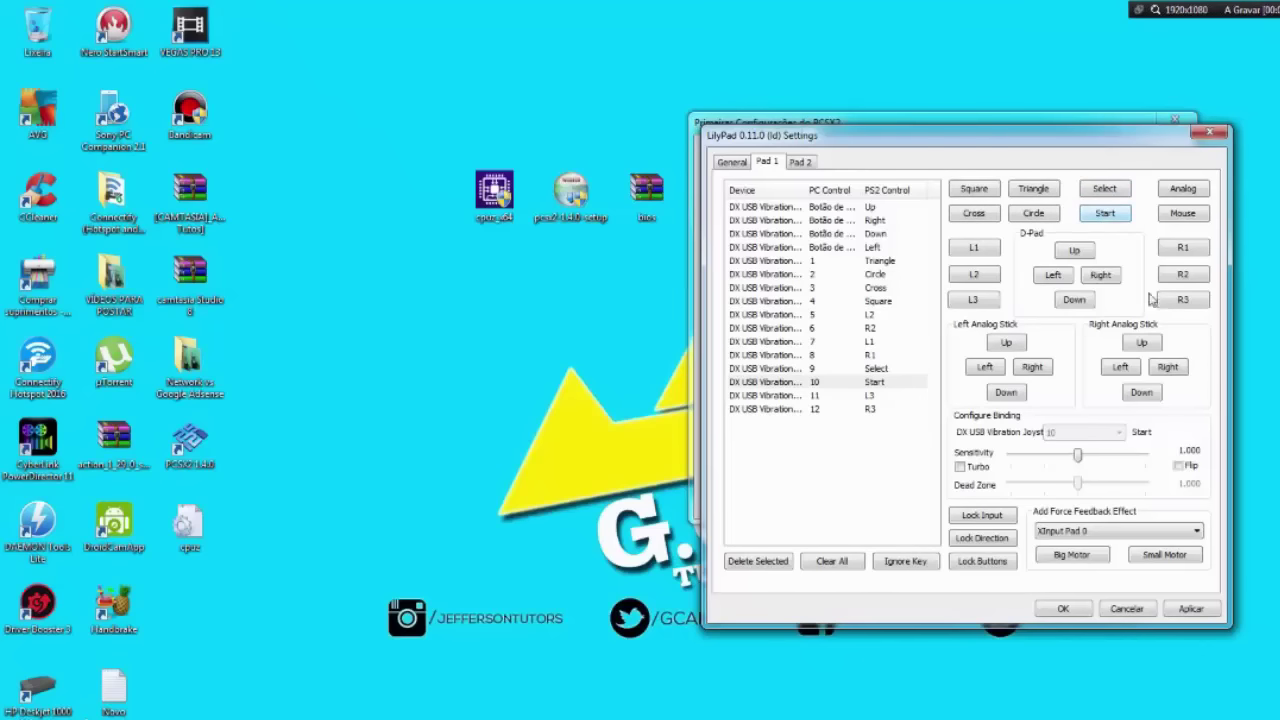
# Bind the left analog stick's Up and Down to Y axis - and +, and its Left and Right to X axis - and +.
pyautogui.click(1008, 346)
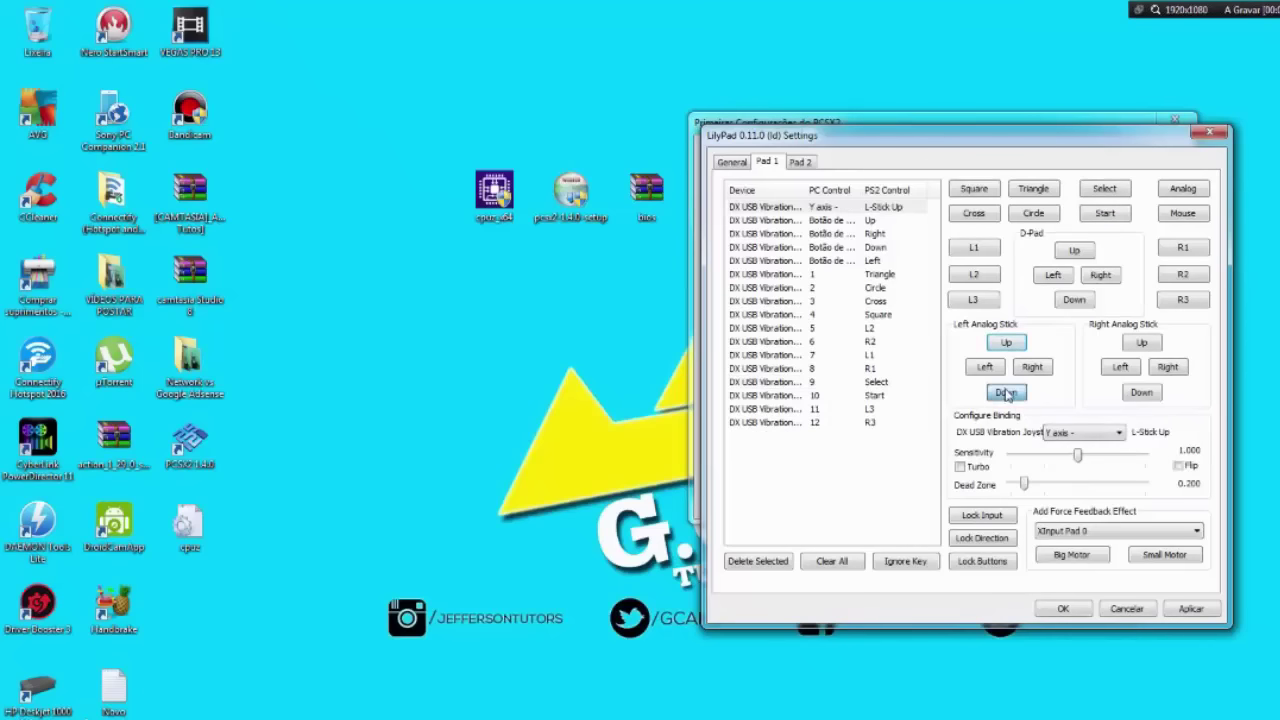
pyautogui.click(1006, 392)
pyautogui.click(986, 368)
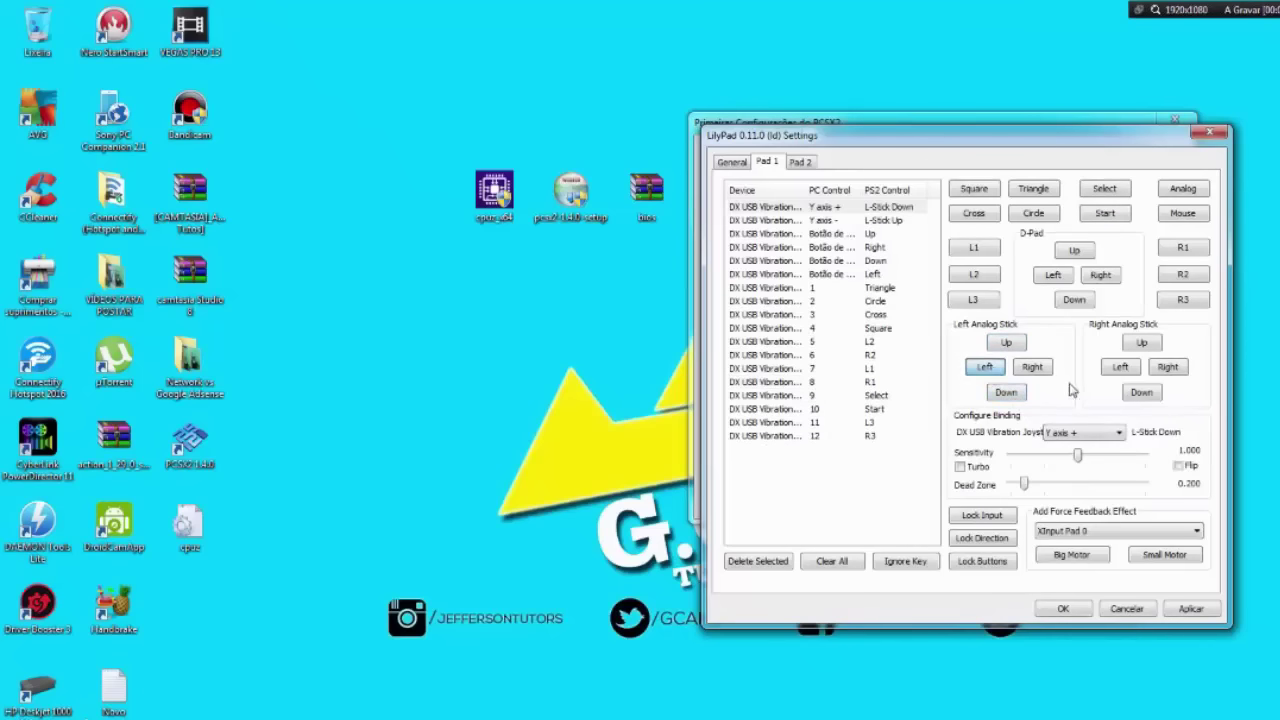
pyautogui.click(1040, 369)
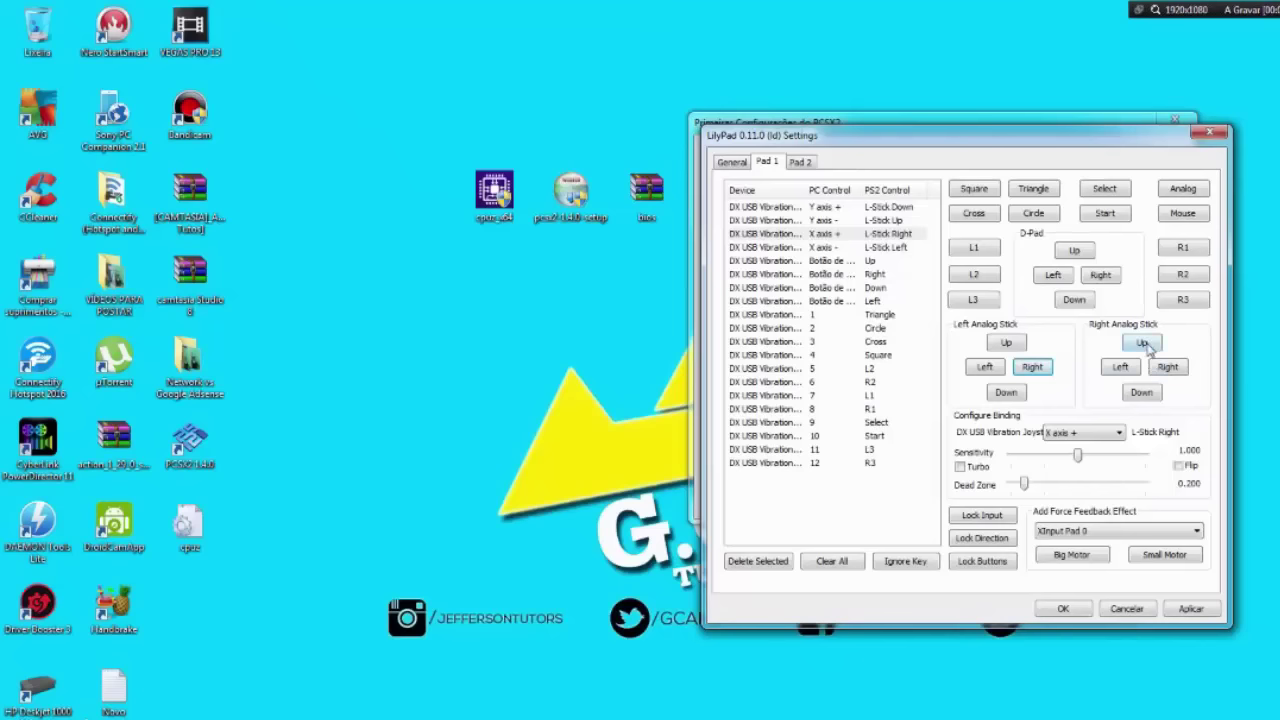
# Bind the right analog stick's Up/Down to Rotação Z -/+ and Left/Right to Eixo Z -/+, and save the LilyPad settings.
pyautogui.click(1144, 344)
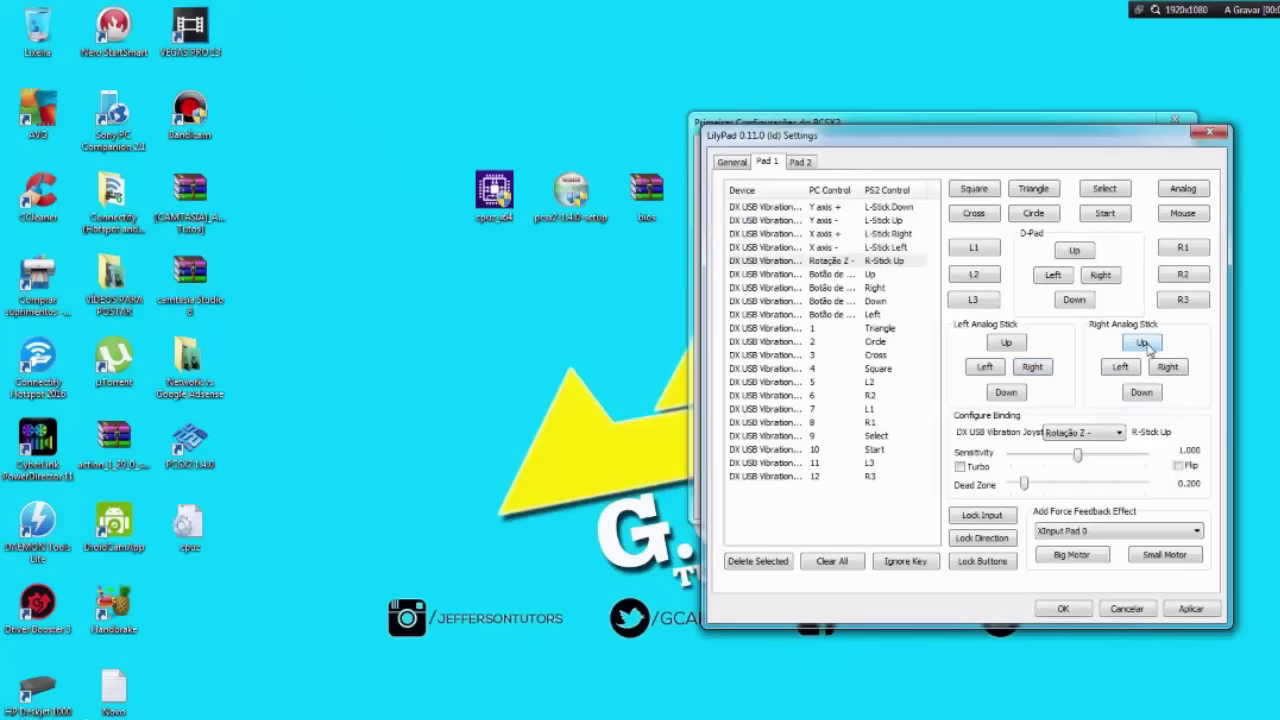
pyautogui.click(1140, 394)
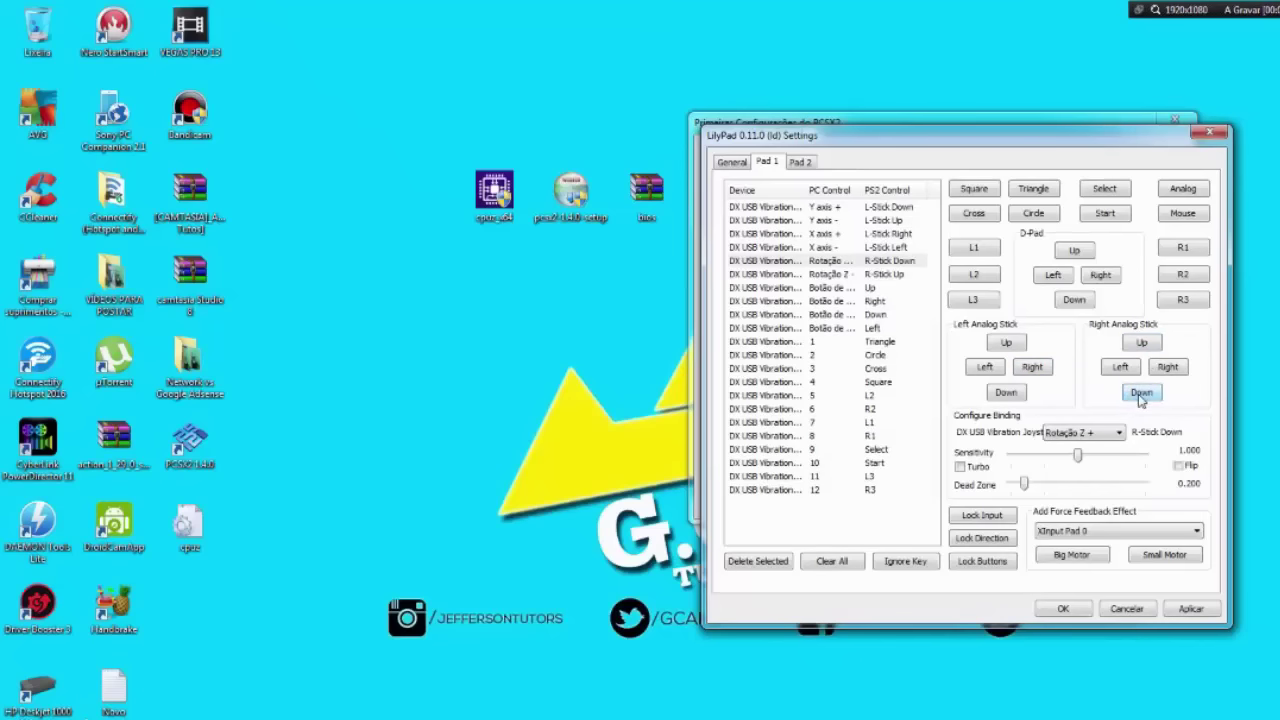
pyautogui.click(1119, 372)
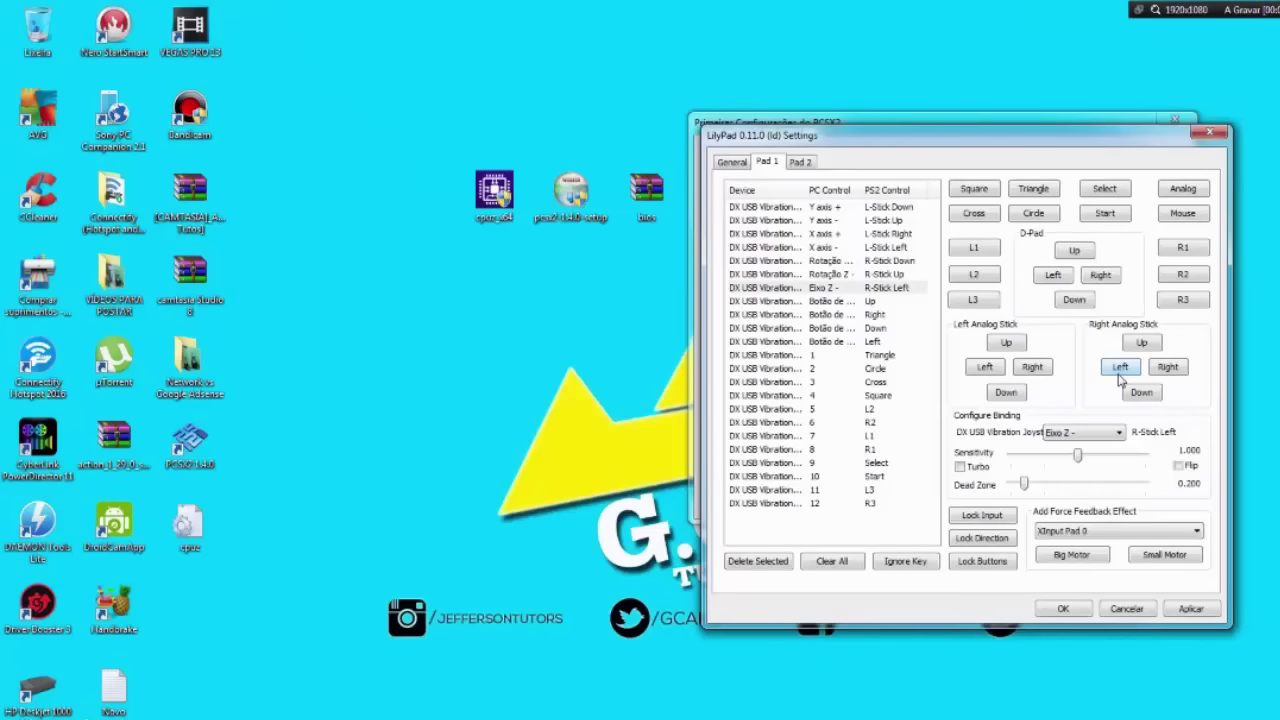
pyautogui.click(1170, 370)
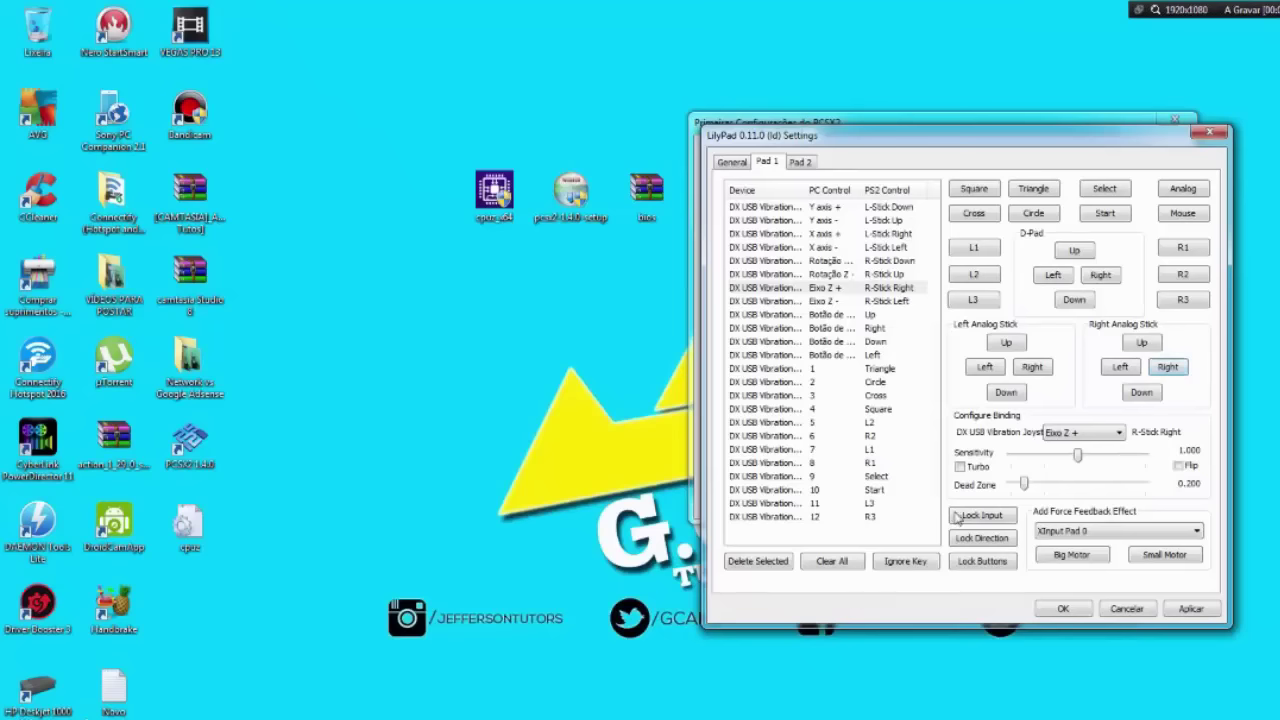
pyautogui.click(1190, 610)
pyautogui.click(1060, 607)
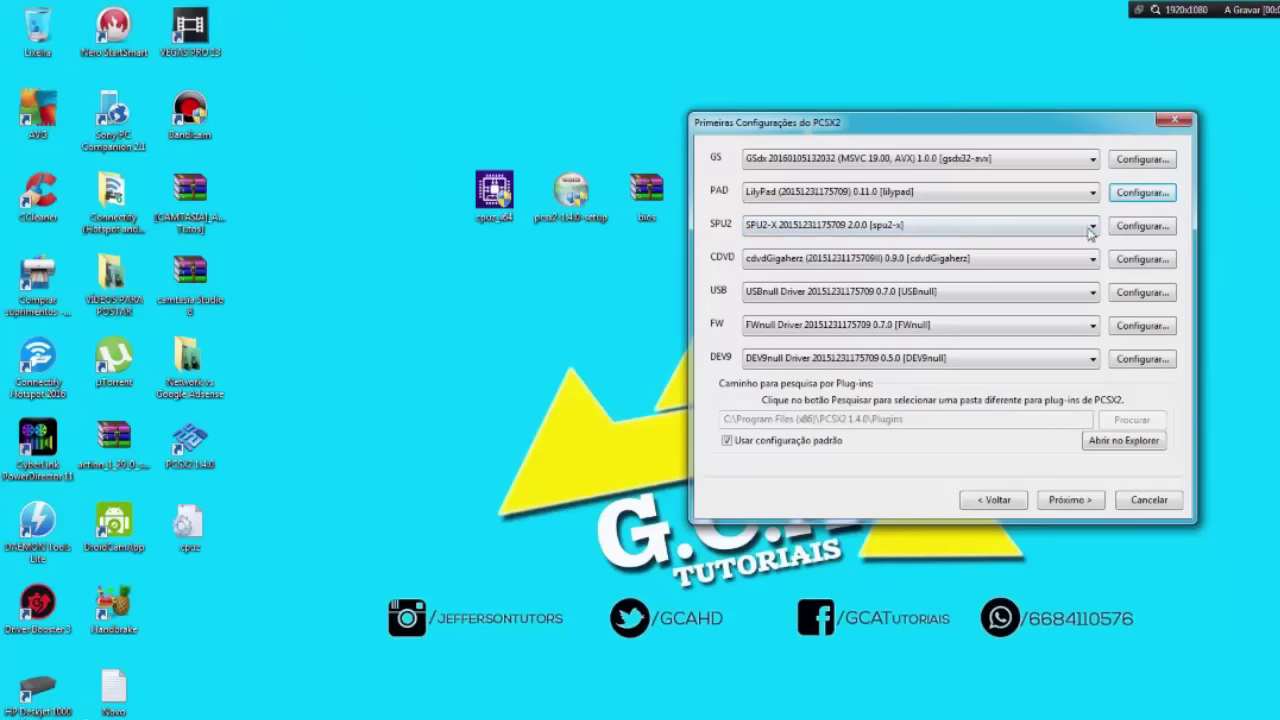
# Keep SPU2-X as the sound plug-in, open its settings and select 1 - XAudio 2 (Recommended) as the output module.
pyautogui.click(950, 228)
pyautogui.click(990, 229)
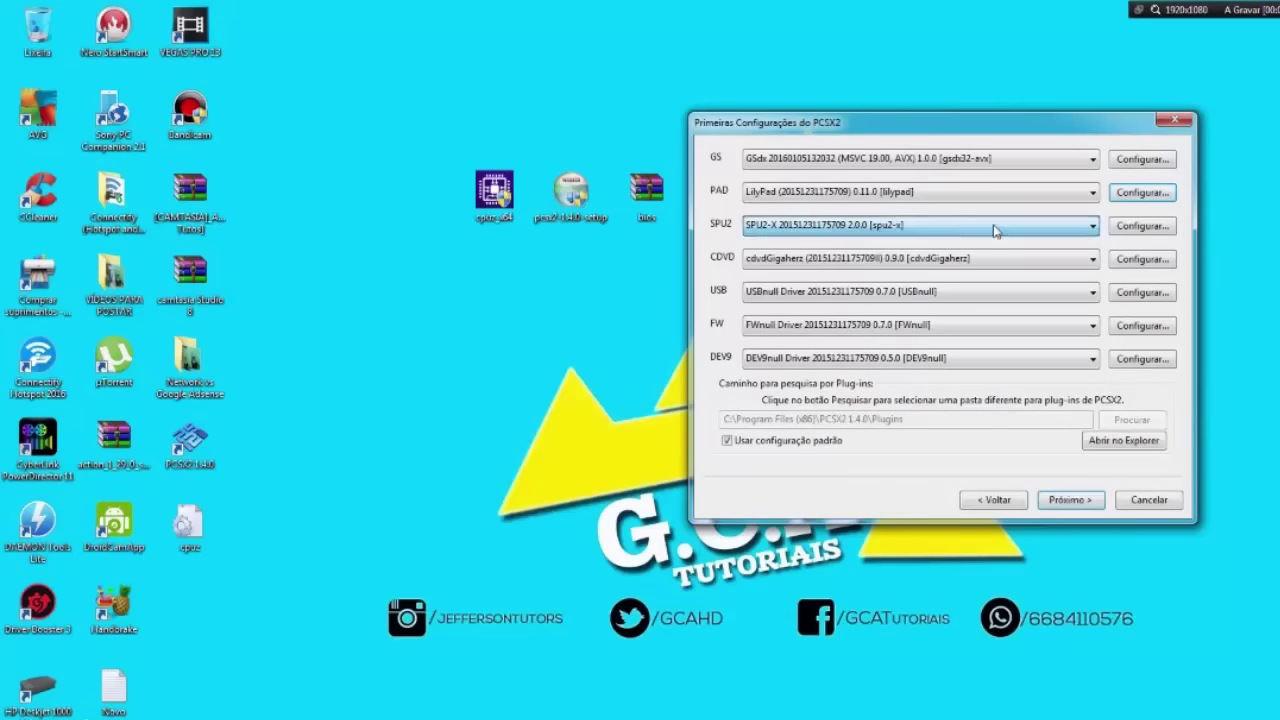
pyautogui.click(1140, 226)
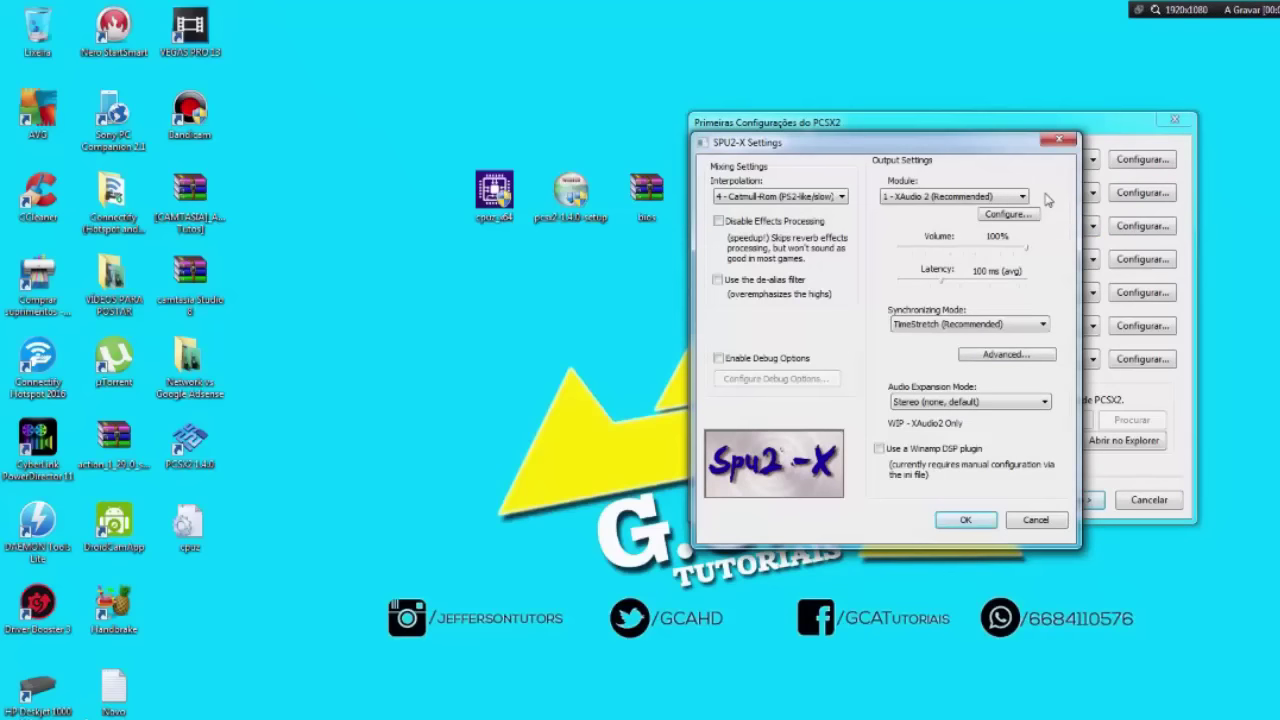
pyautogui.moveTo(989, 145); pyautogui.dragTo(985, 116)
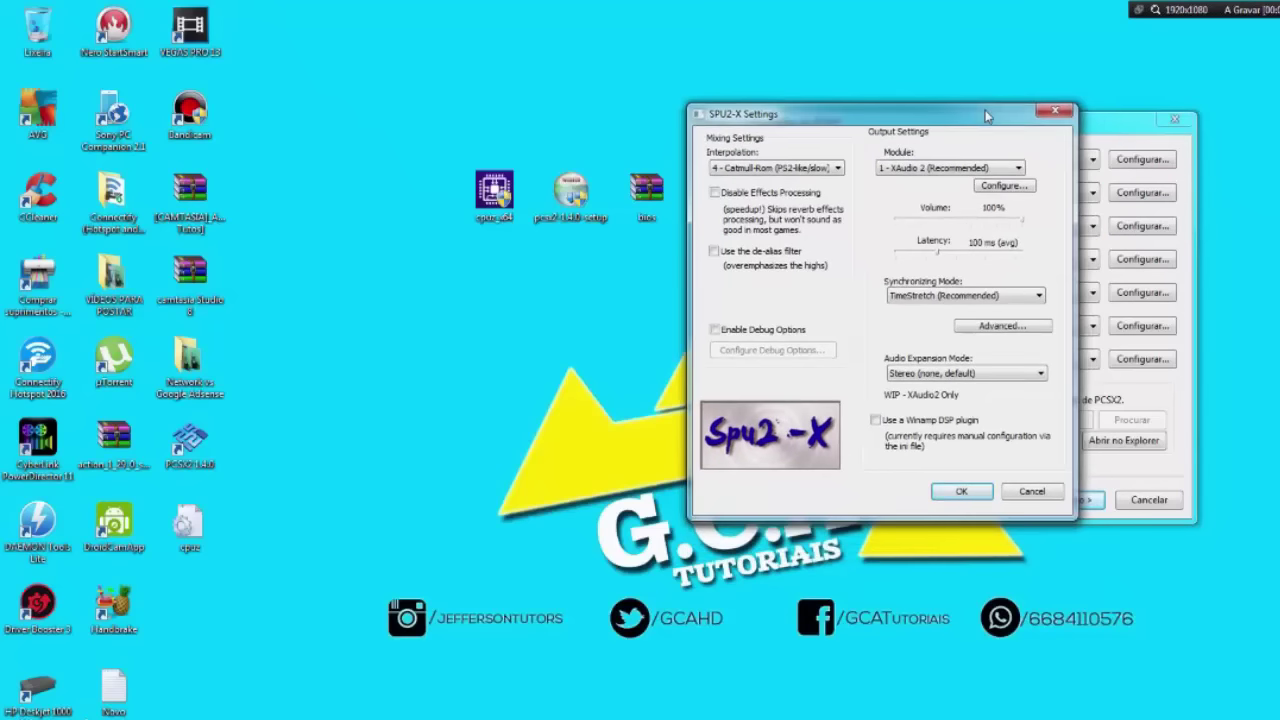
pyautogui.click(900, 170)
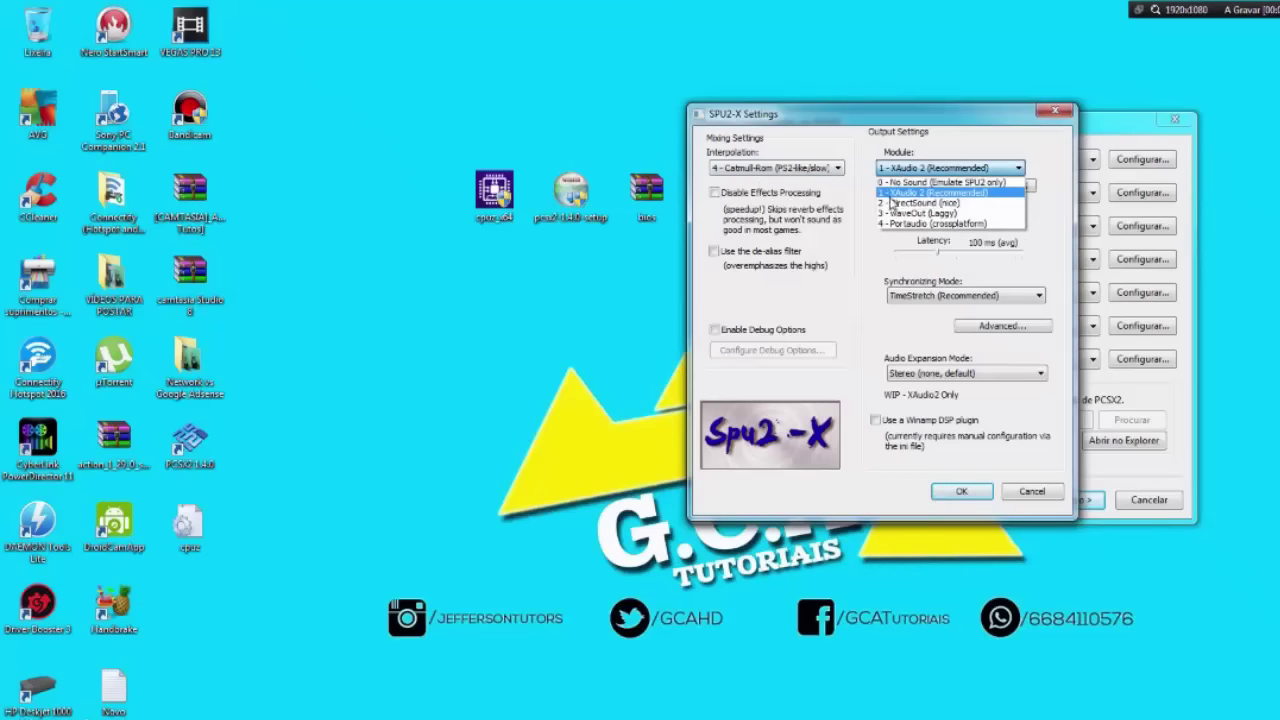
pyautogui.click(965, 194)
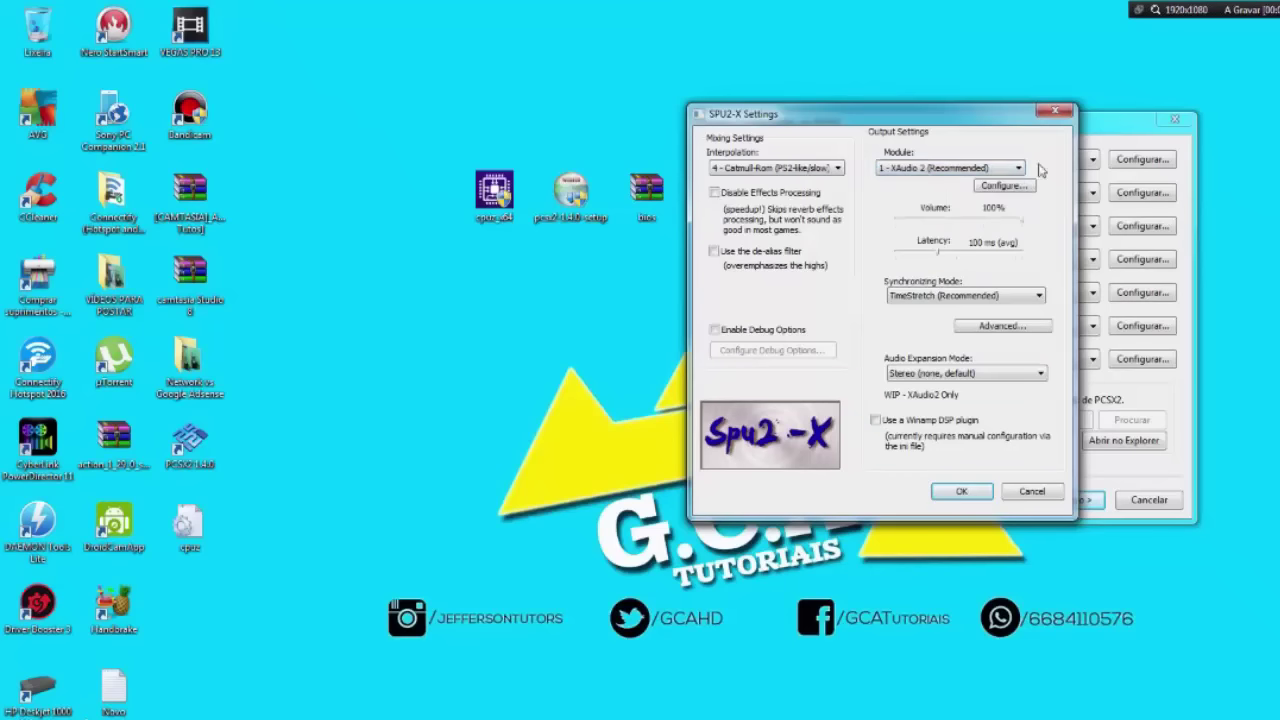
# Set the SPU2-X volume to 75%, keep the audio expansion mode at Stereo (none, default), and save the sound settings.
pyautogui.click(966, 221)
pyautogui.moveTo(968, 225); pyautogui.dragTo(1022, 231)
pyautogui.moveTo(1022, 231); pyautogui.dragTo(991, 233)
pyautogui.click(940, 376)
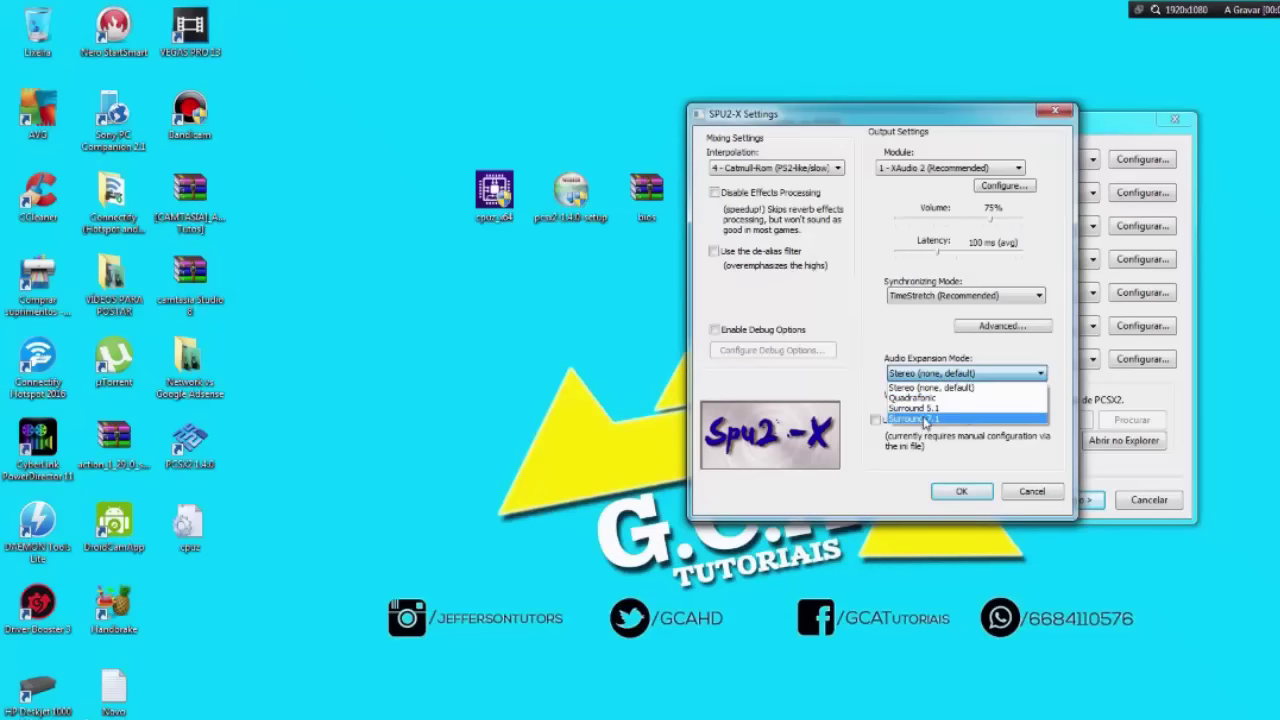
pyautogui.click(860, 376)
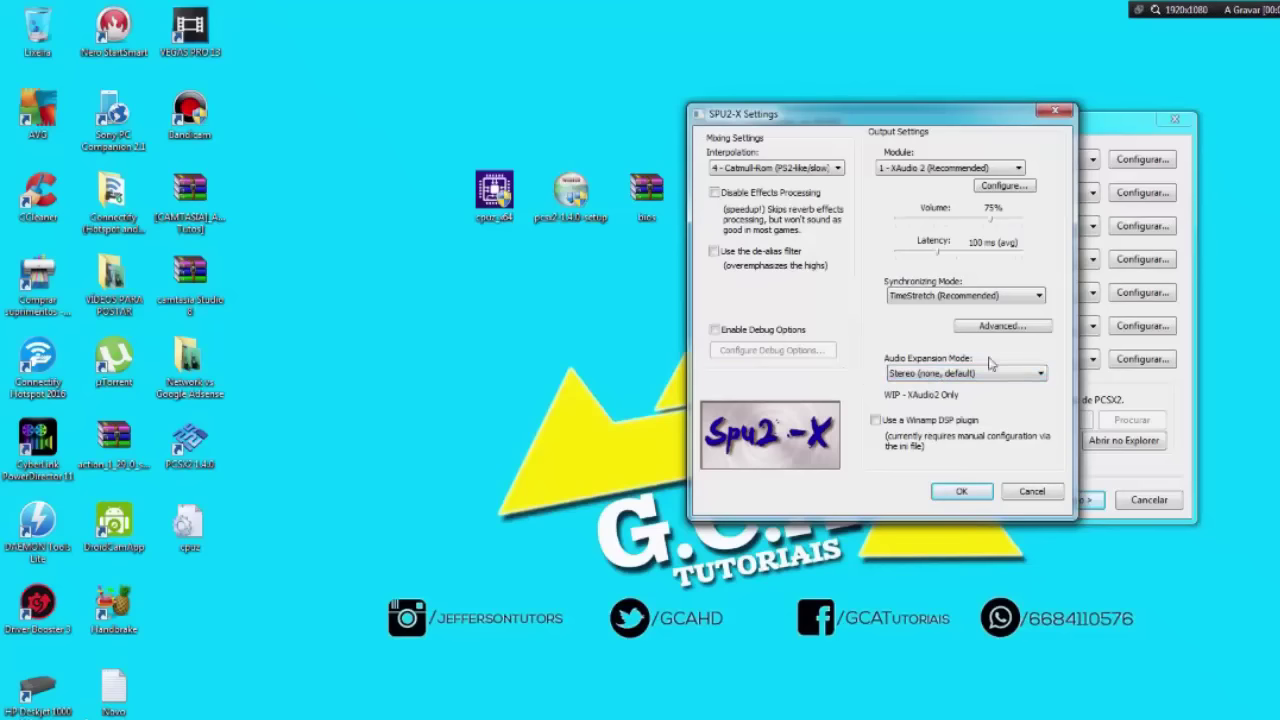
pyautogui.click(986, 495)
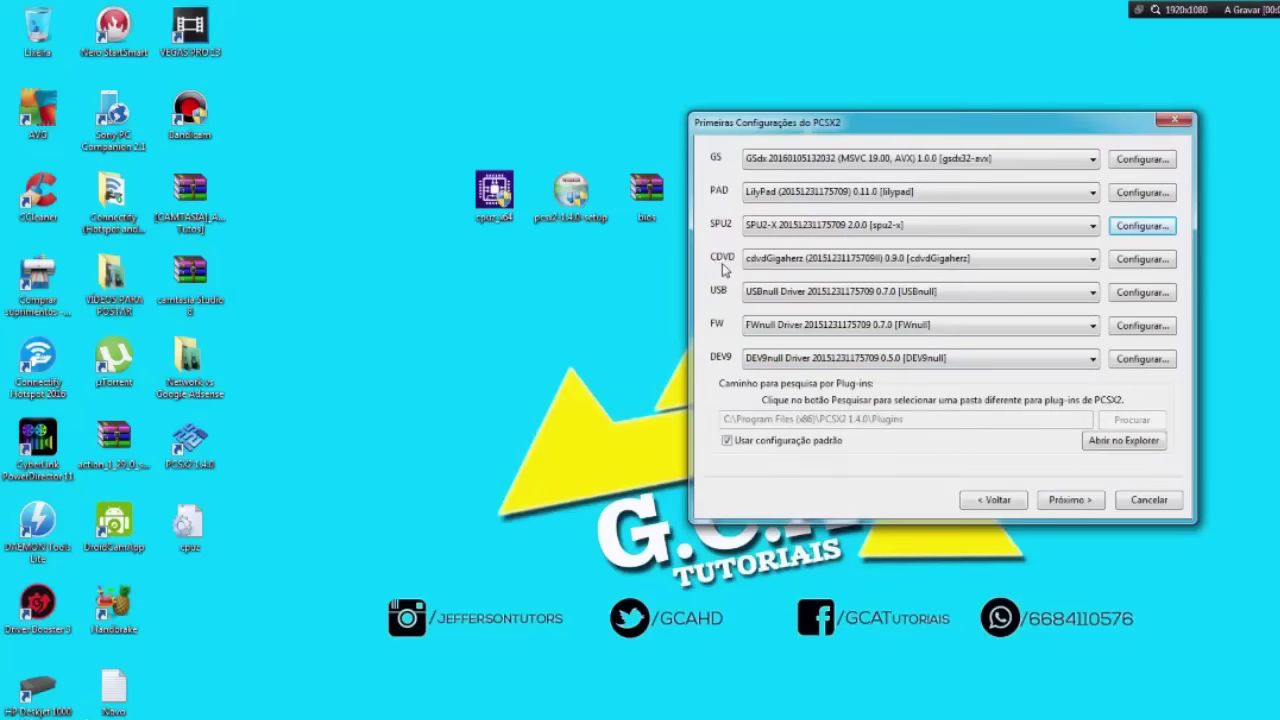
# Open the cdvdGigaherz disc plug-in settings, keep the source drive at @ (No disc), and save them.
pyautogui.click(1140, 261)
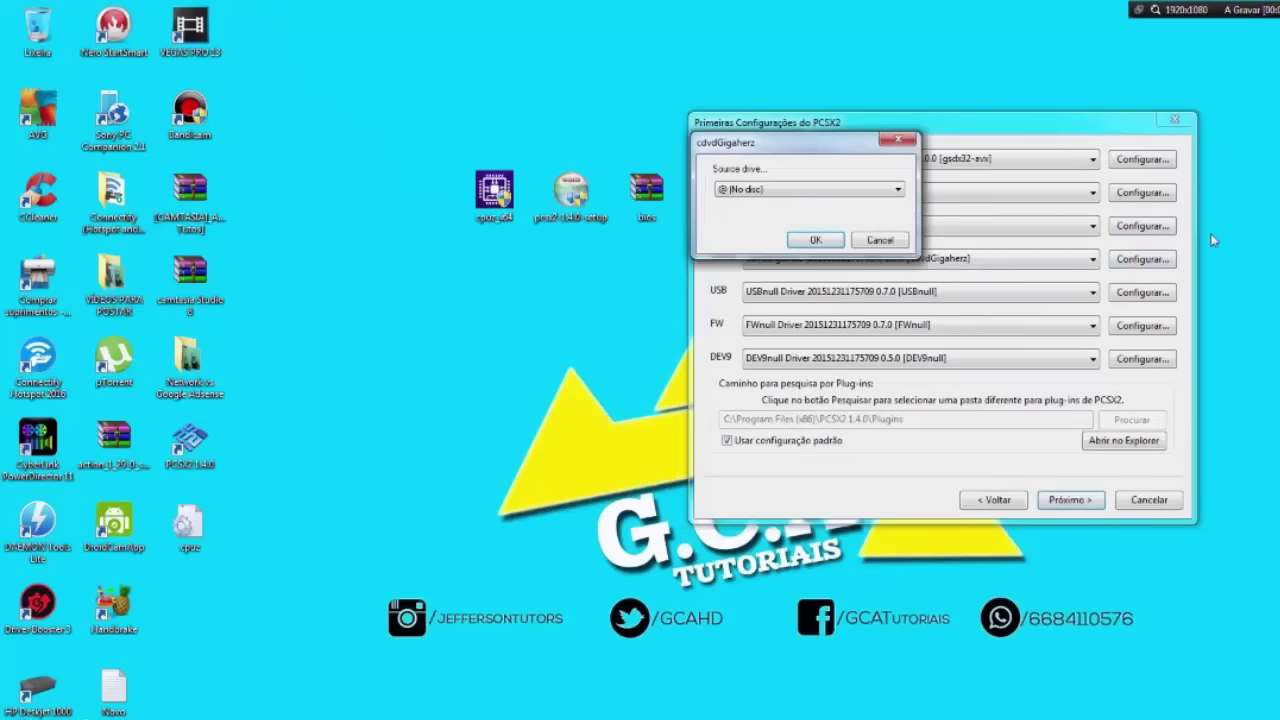
pyautogui.moveTo(832, 151); pyautogui.dragTo(828, 137)
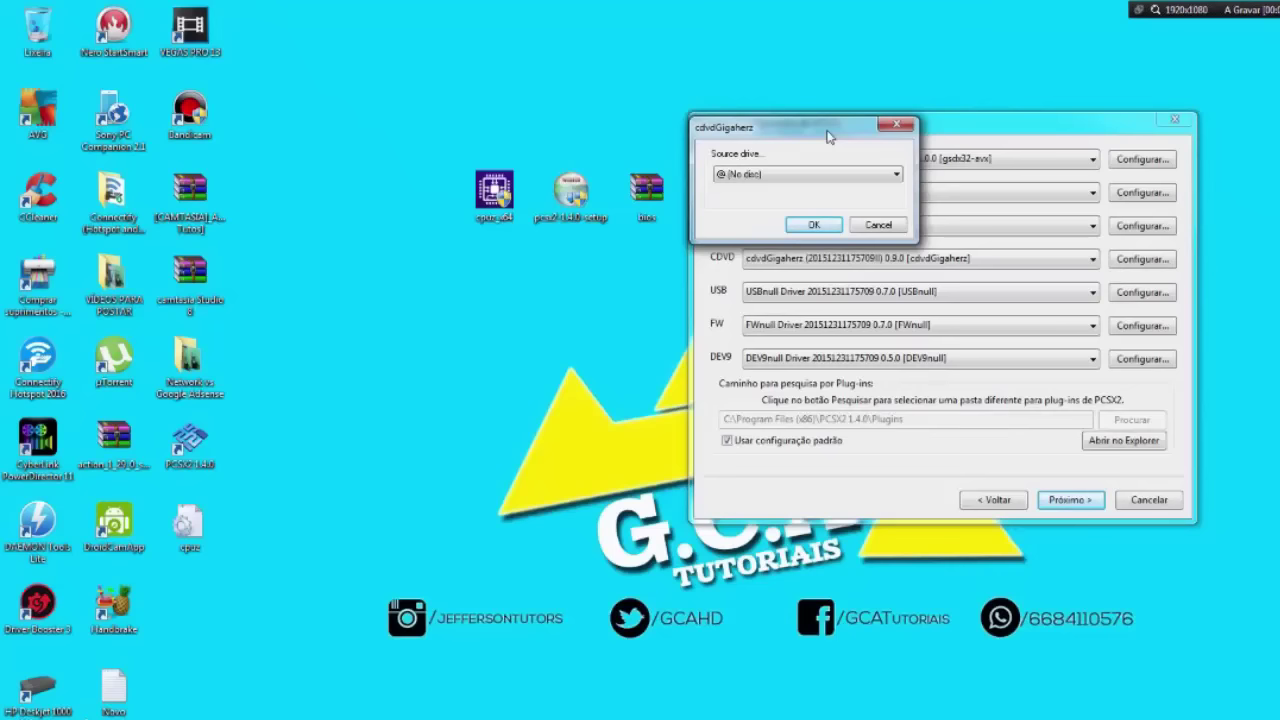
pyautogui.click(790, 174)
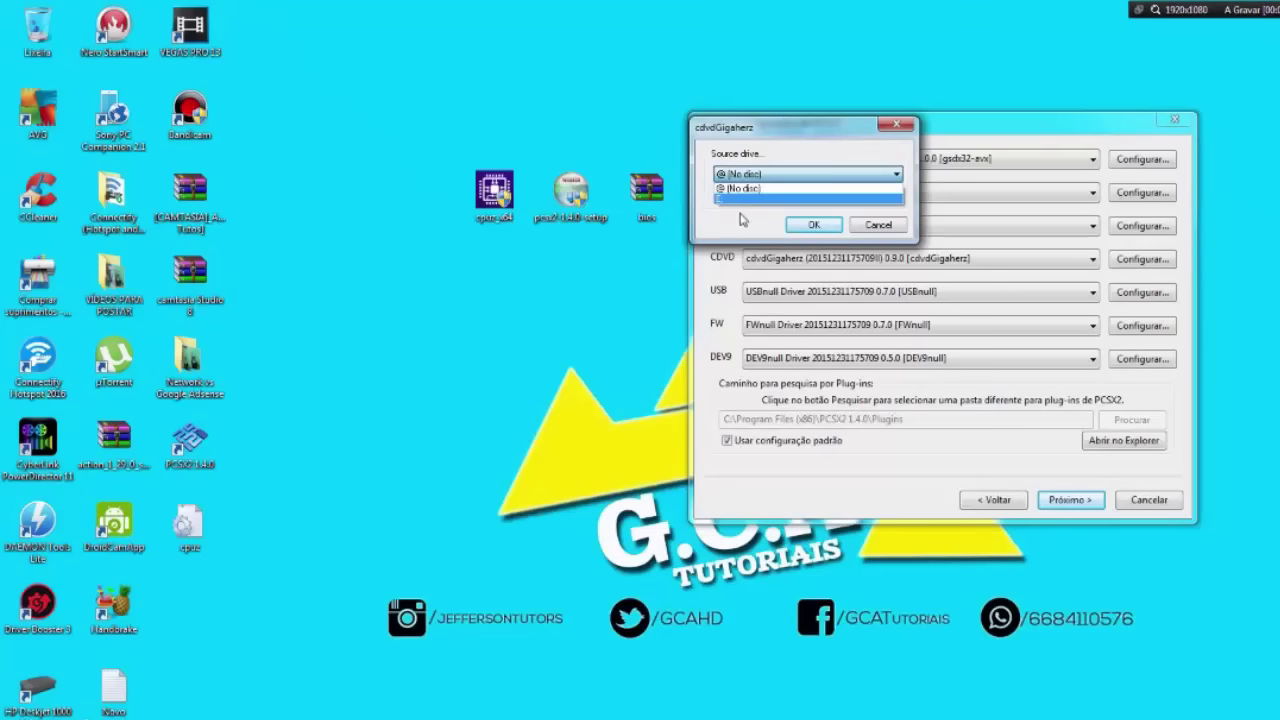
pyautogui.click(742, 220)
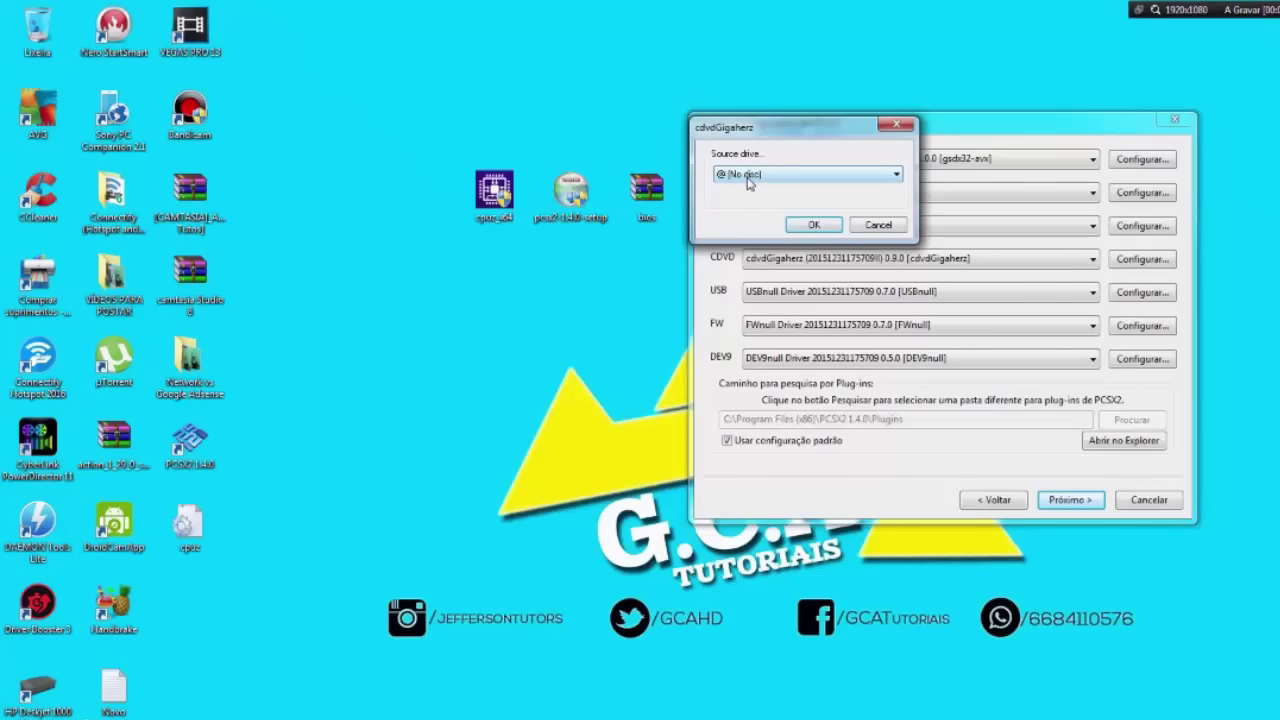
pyautogui.click(748, 176)
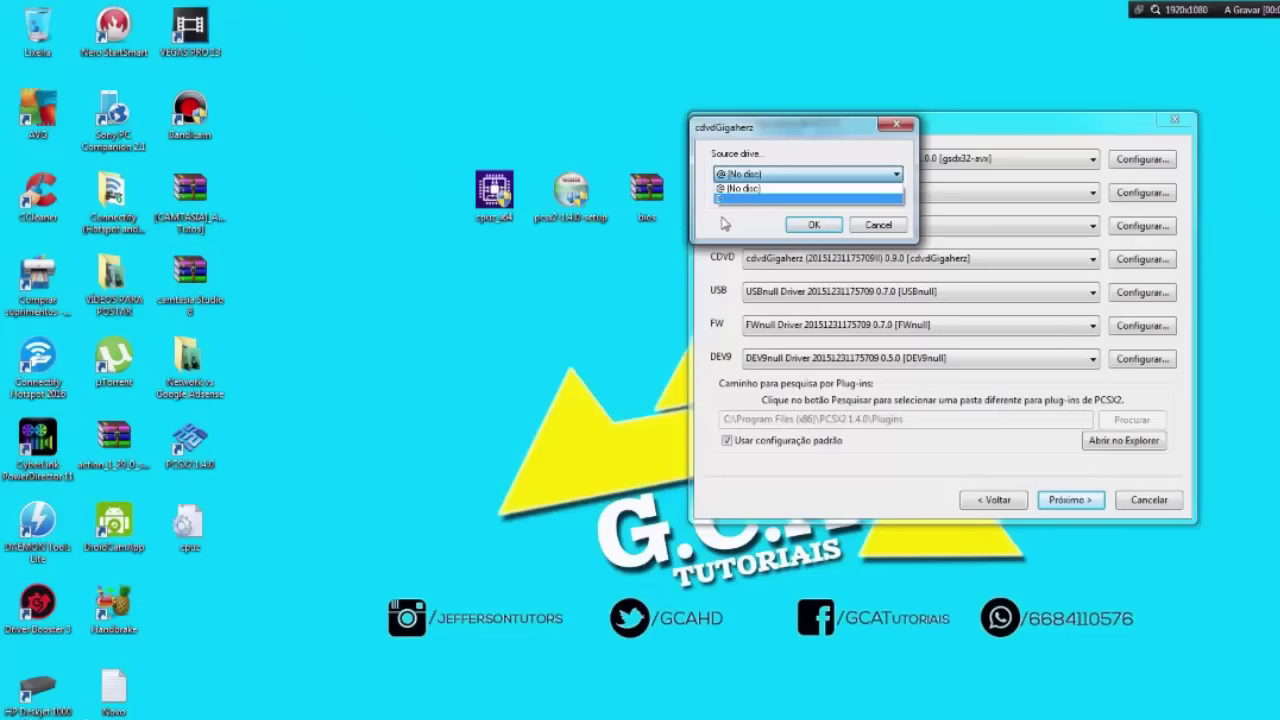
pyautogui.click(725, 223)
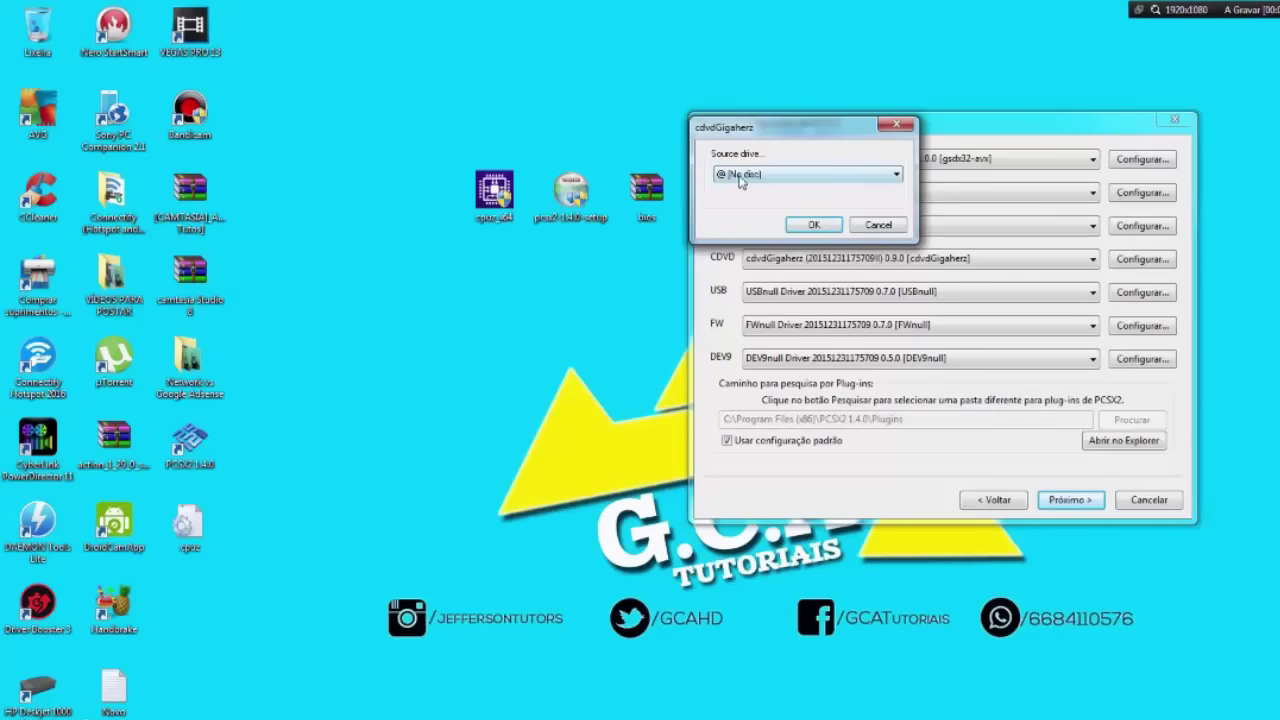
pyautogui.click(740, 176)
pyautogui.click(728, 203)
pyautogui.click(742, 176)
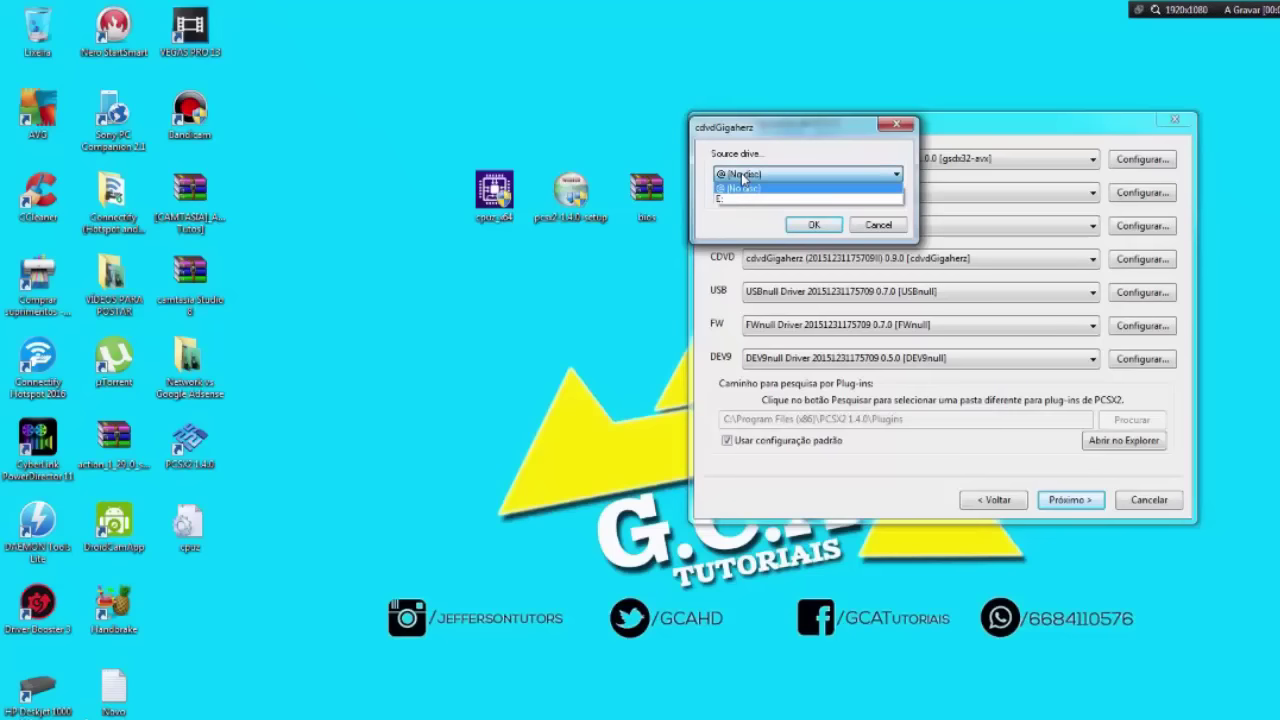
pyautogui.click(742, 189)
pyautogui.click(814, 224)
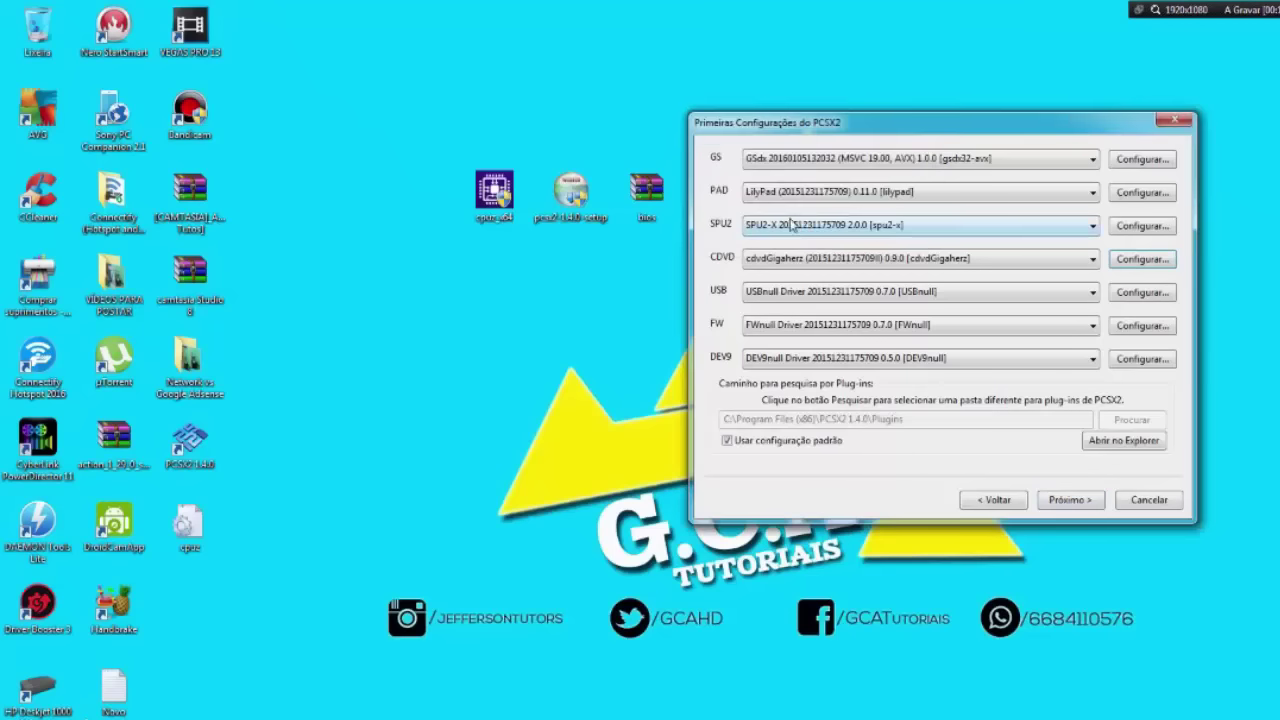
# Keep the USBnull, FWnull and DEV9null drivers for USB, FW and DEV9, and continue to the BIOS selection page.
pyautogui.click(765, 294)
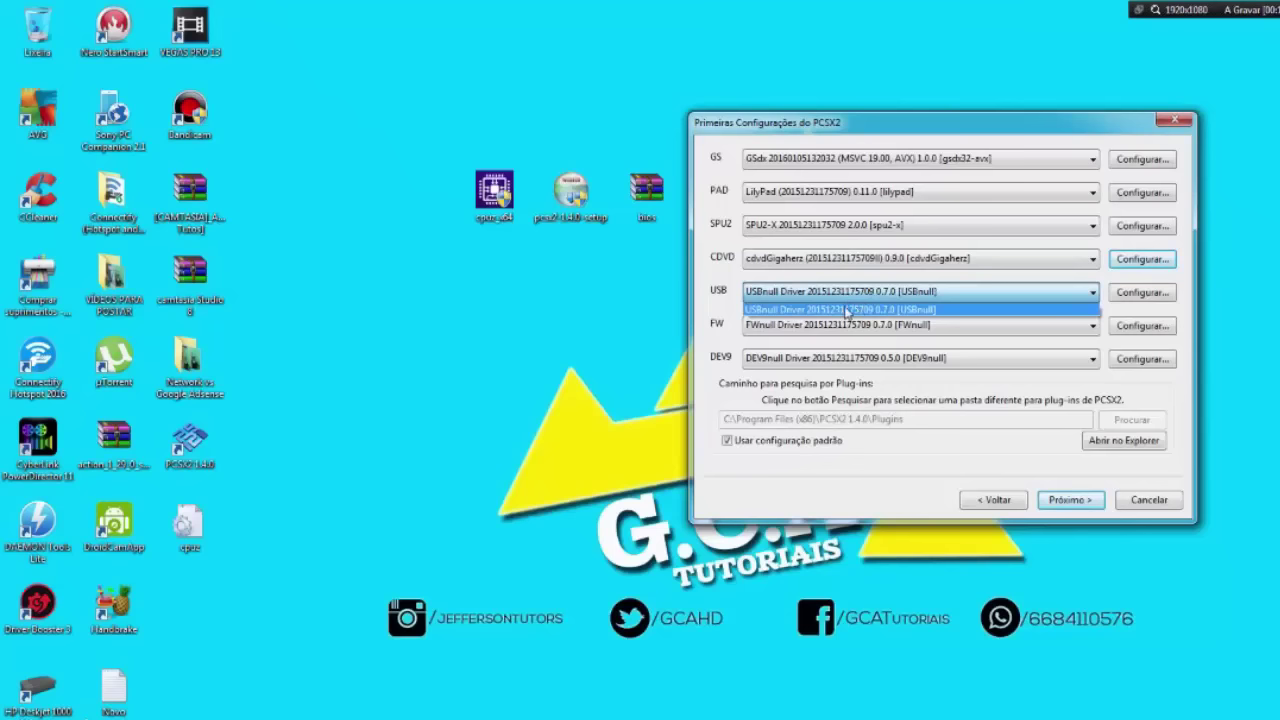
pyautogui.click(738, 311)
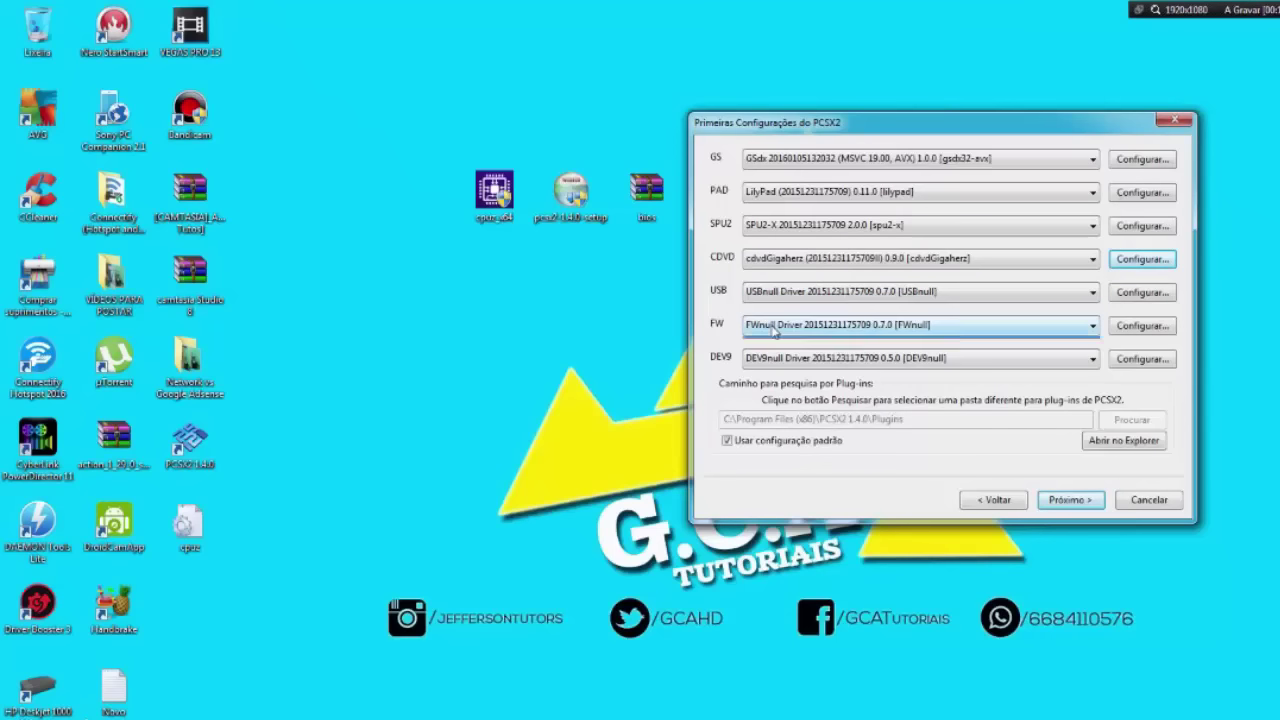
pyautogui.click(773, 332)
pyautogui.click(745, 346)
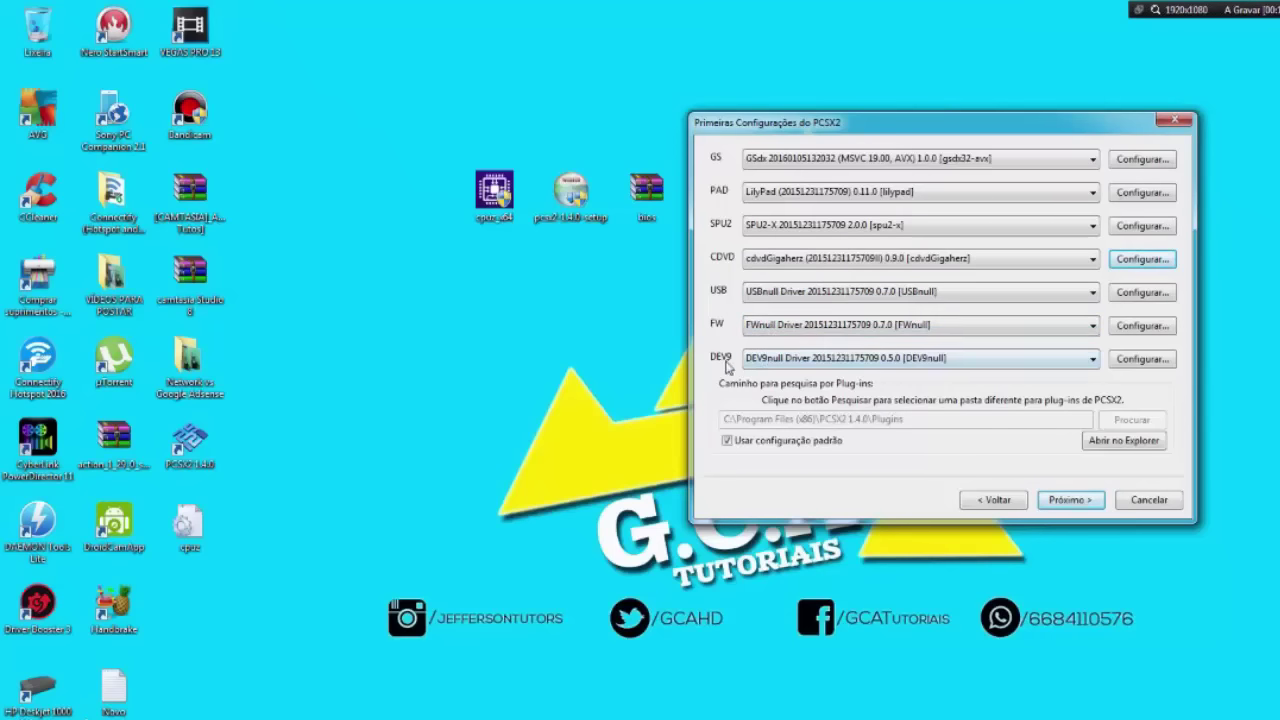
pyautogui.click(778, 362)
pyautogui.click(1150, 362)
pyautogui.click(1150, 360)
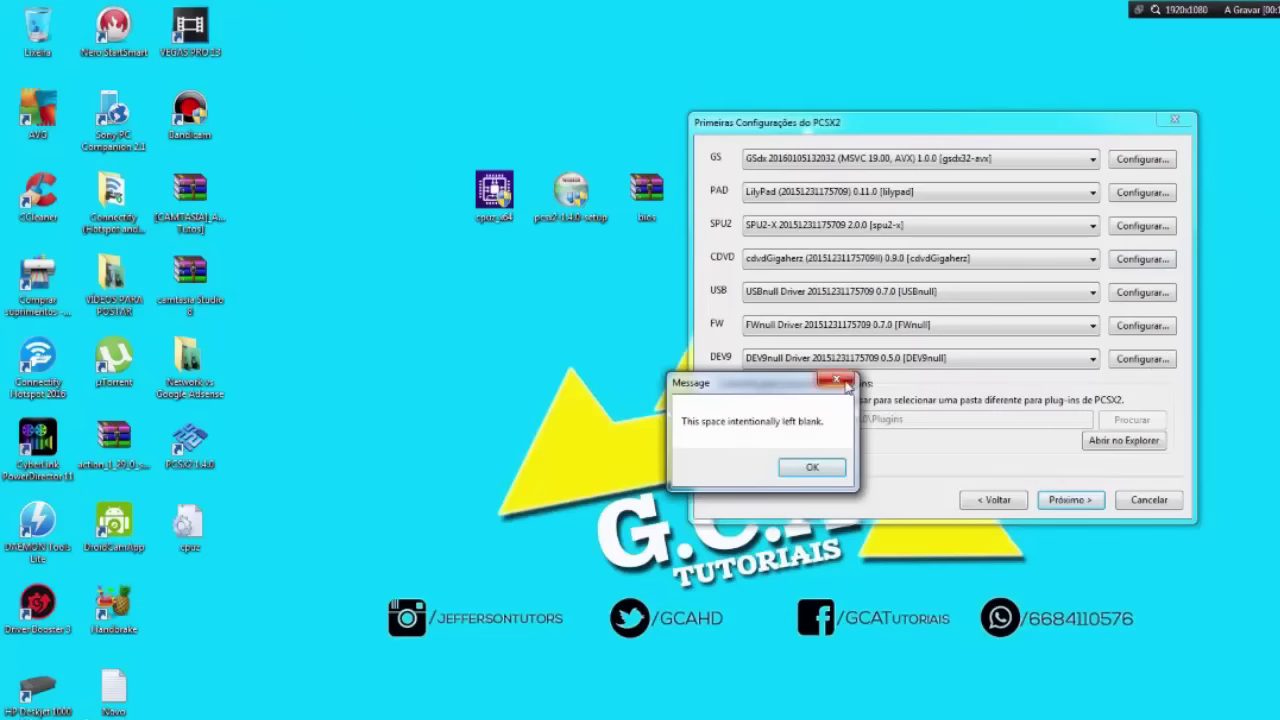
pyautogui.click(838, 380)
pyautogui.click(1094, 498)
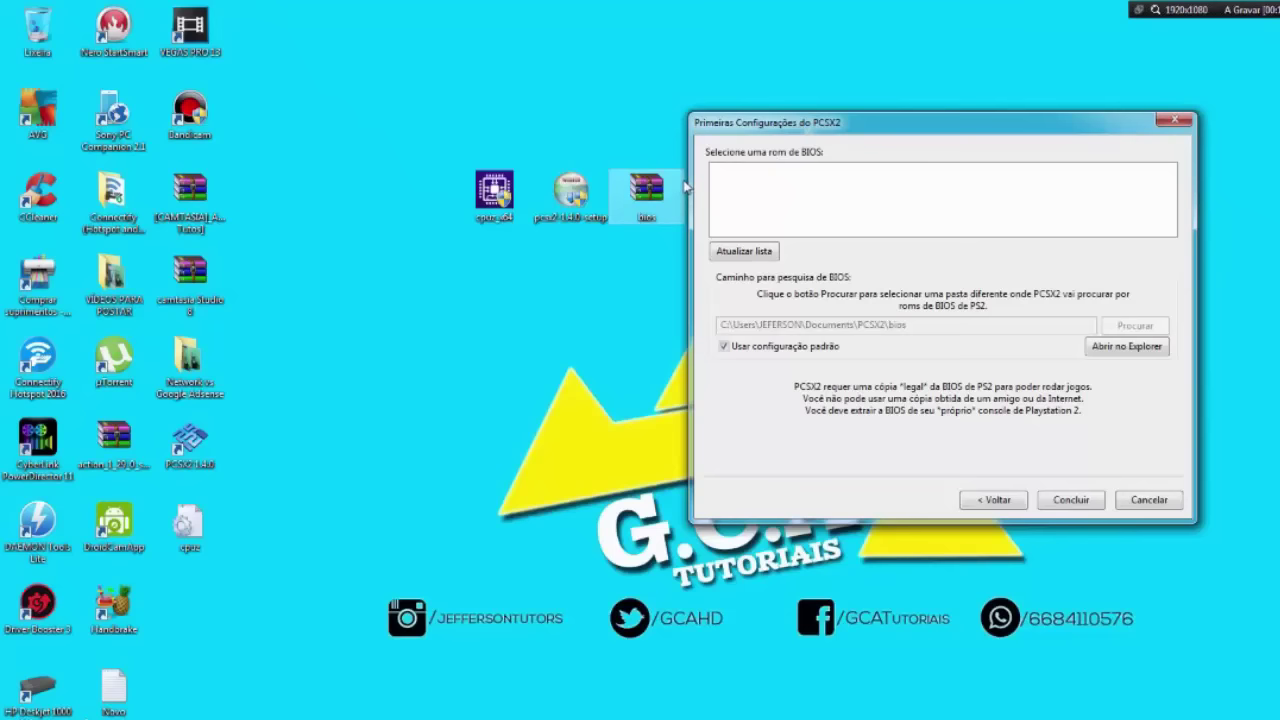
# Keep the default BIOS search folder enabled and extract the bios archive directly onto the desktop.
pyautogui.moveTo(918, 127); pyautogui.dragTo(970, 121)
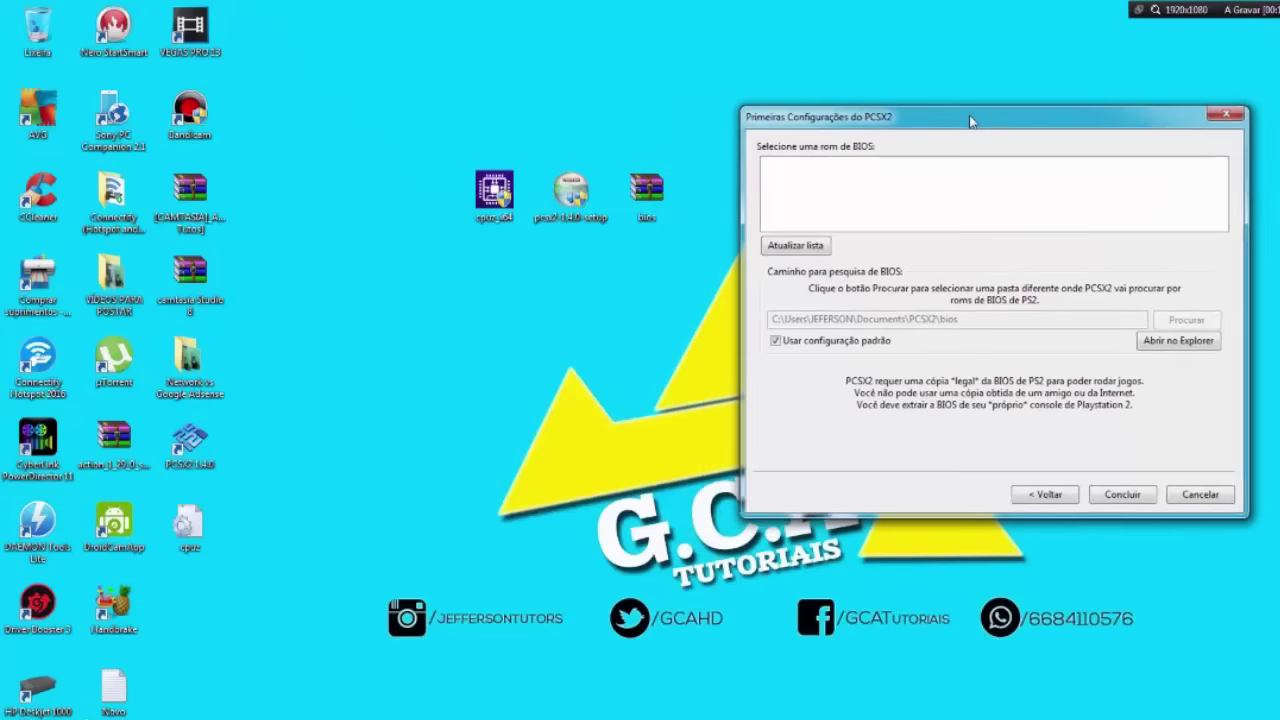
pyautogui.click(775, 341)
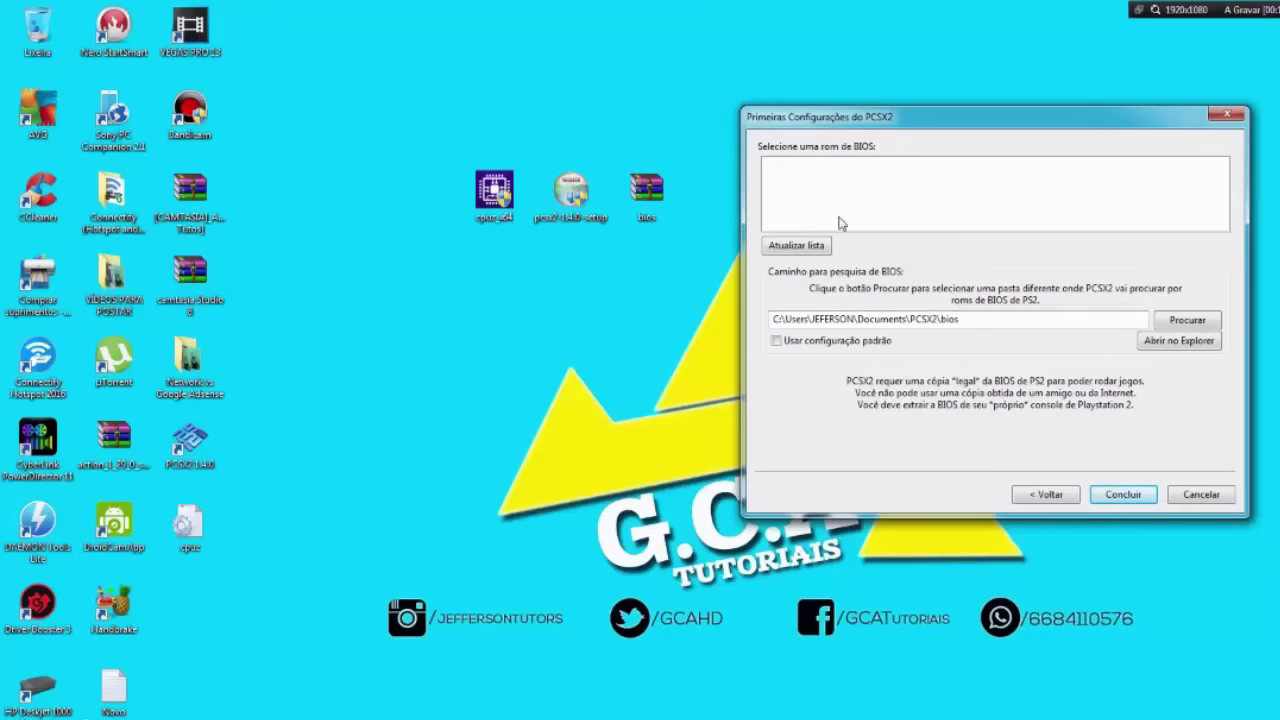
pyautogui.click(777, 341)
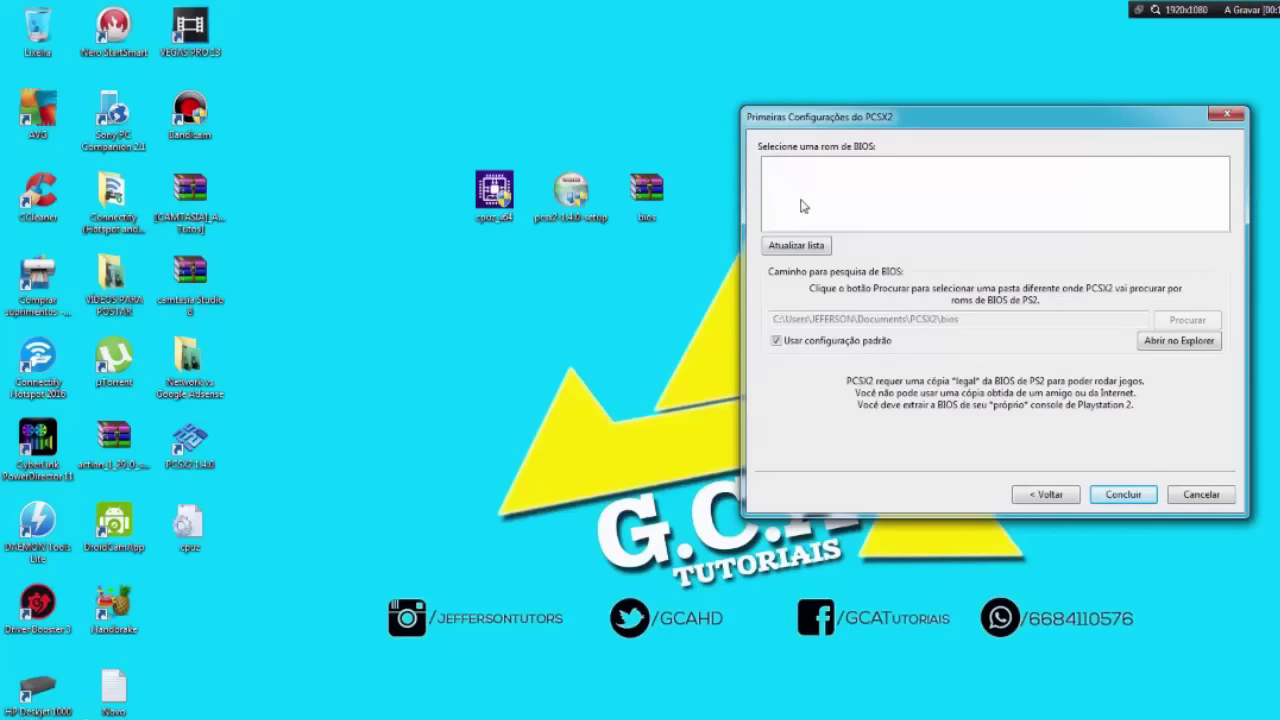
pyautogui.click(656, 200)
pyautogui.rightClick(656, 200)
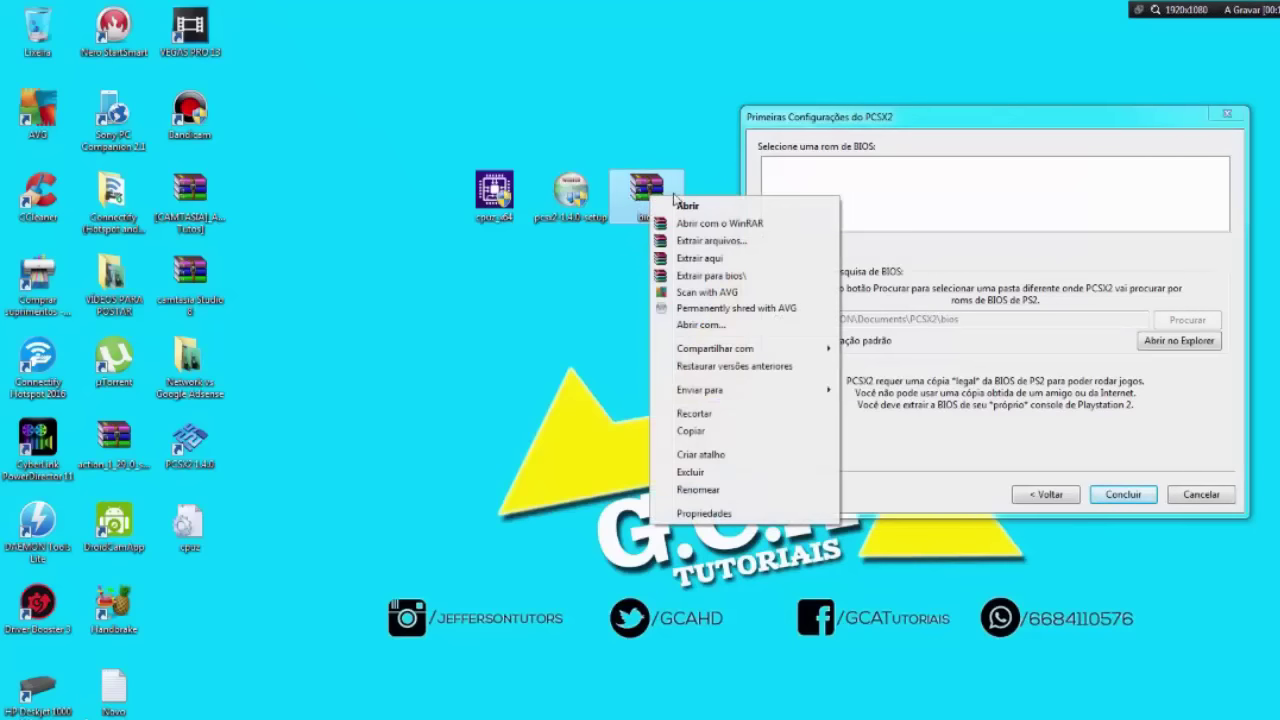
pyautogui.click(700, 258)
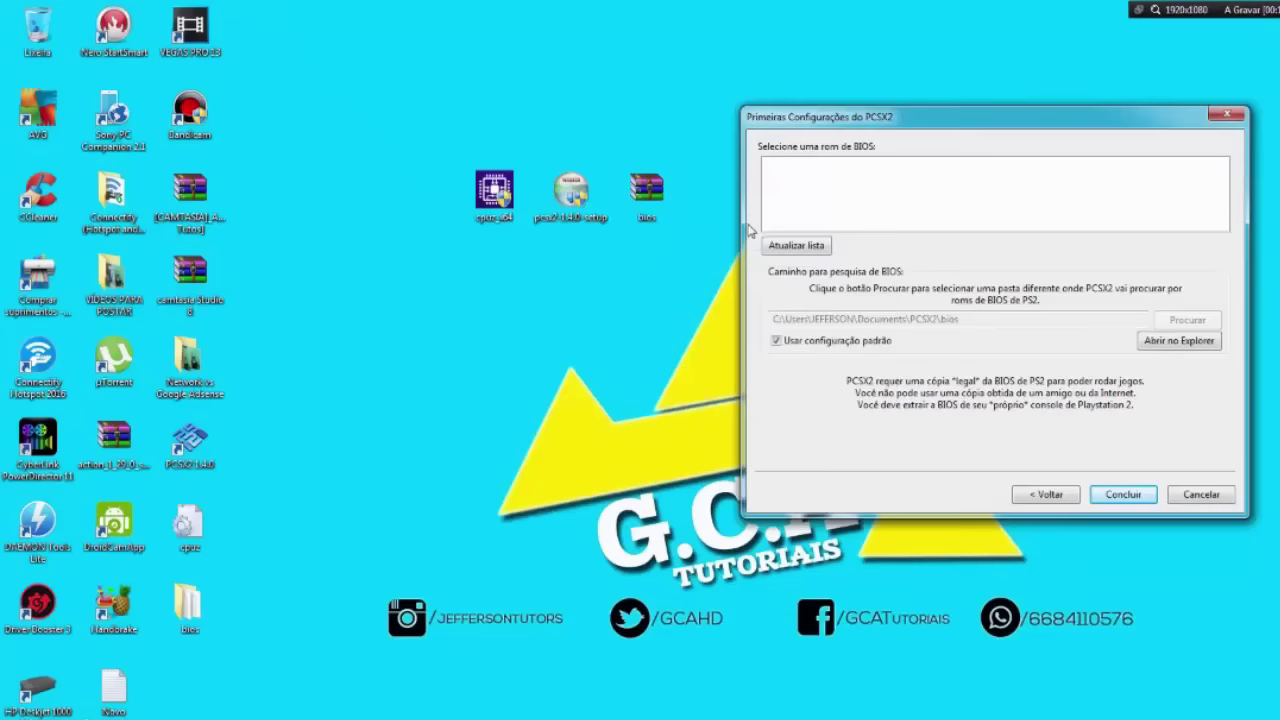
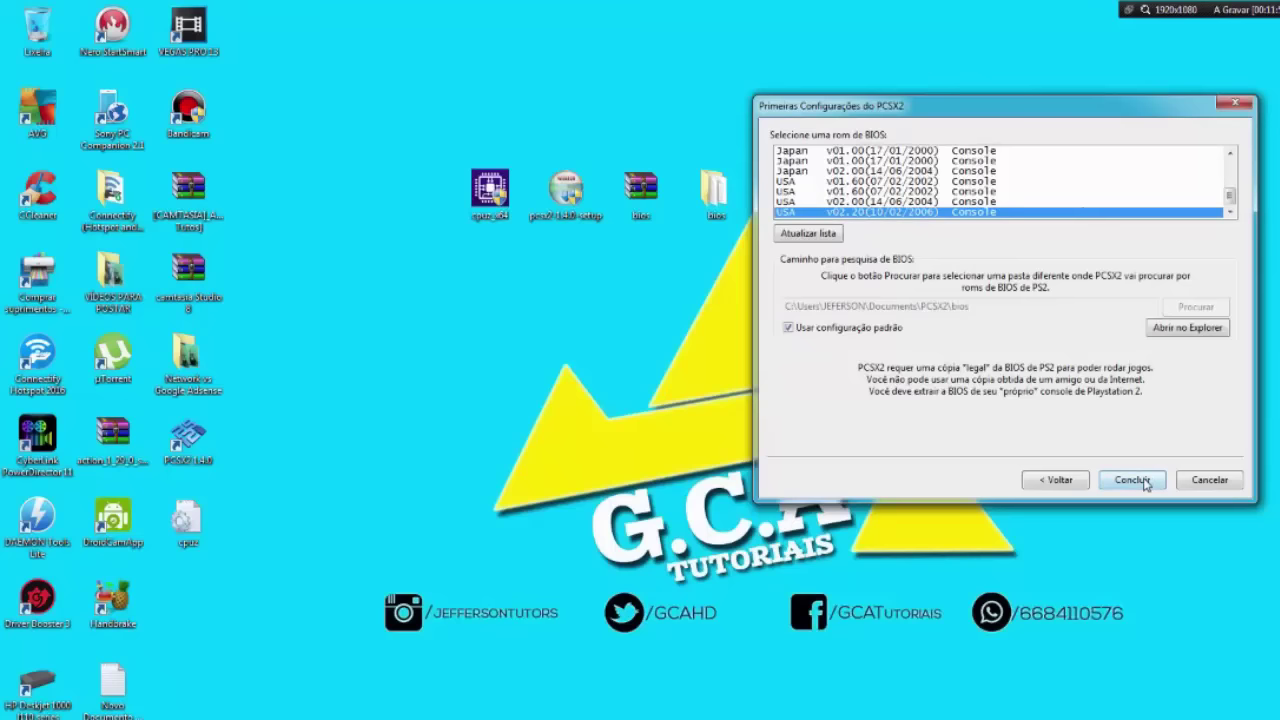
# Finish the first-time configuration with the USA v02.20 (10/02/2006) Console BIOS selected, and close the program log.
pyautogui.click(1132, 480)
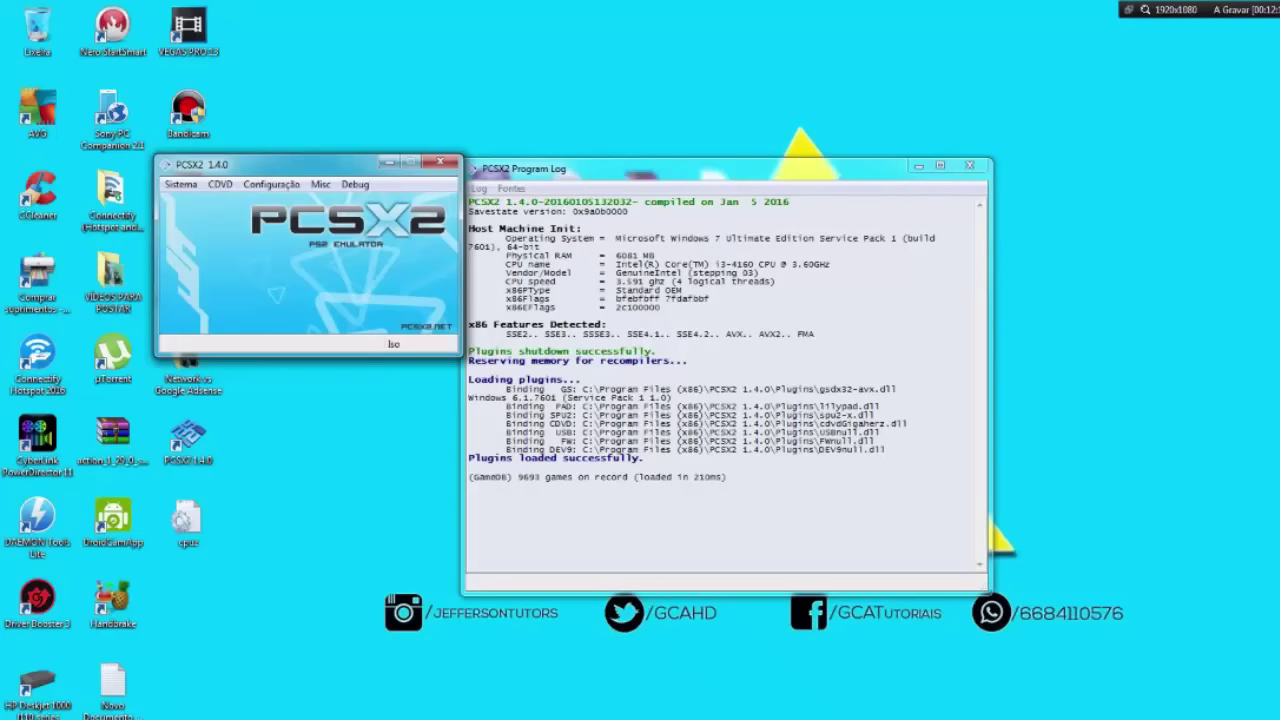
pyautogui.click(969, 165)
pyautogui.moveTo(358, 167); pyautogui.dragTo(478, 83)
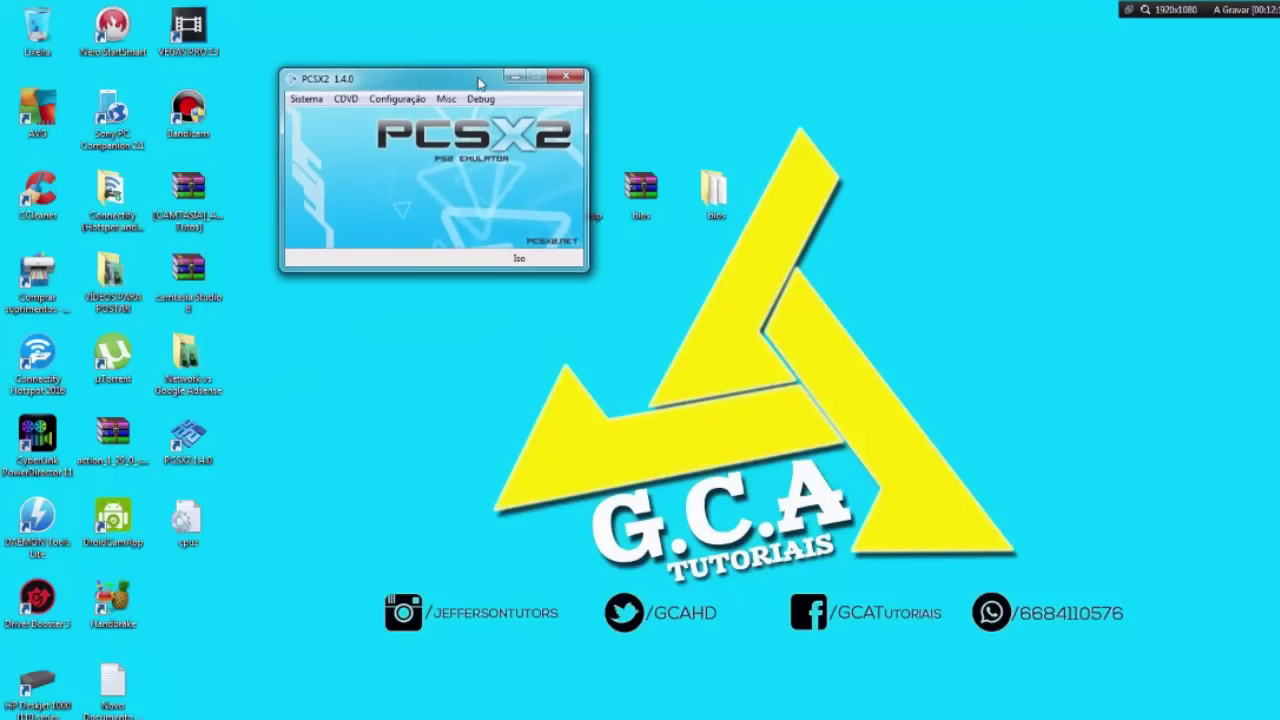
# Open the emulation settings and review the EE/IOP, VUs and GS options.
pyautogui.click(397, 99)
pyautogui.moveTo(306, 100)
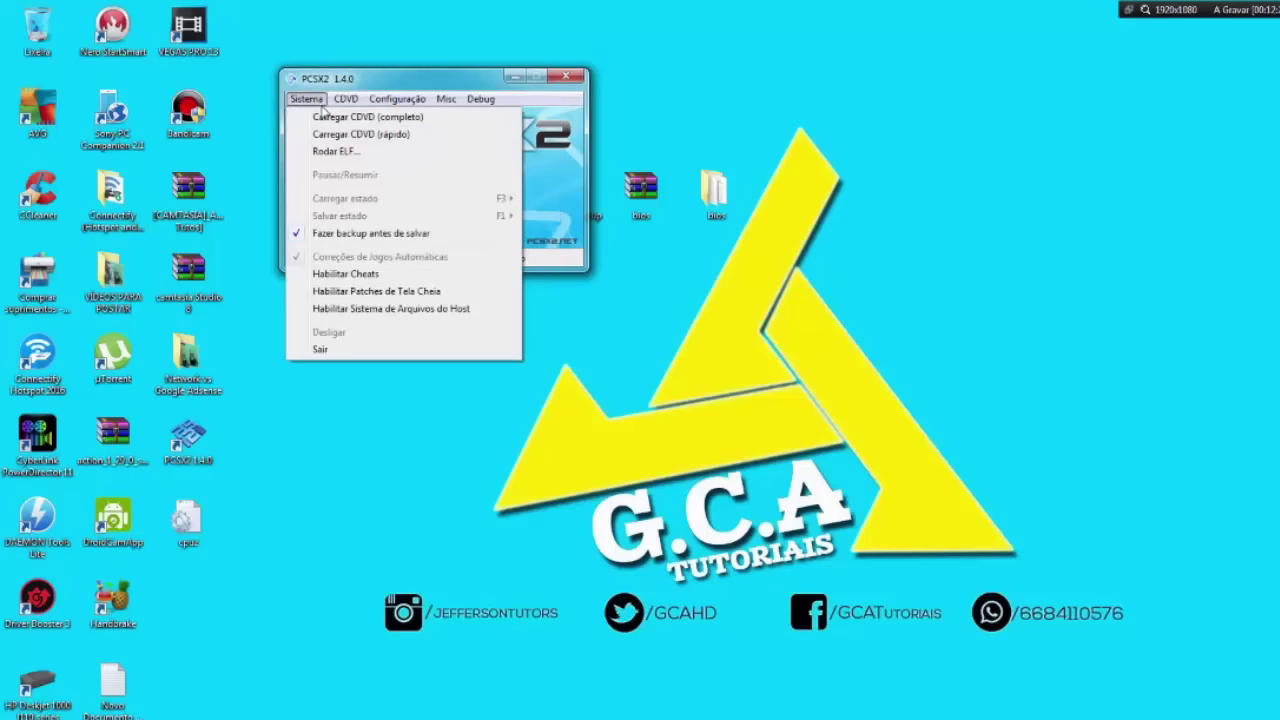
pyautogui.moveTo(378, 104)
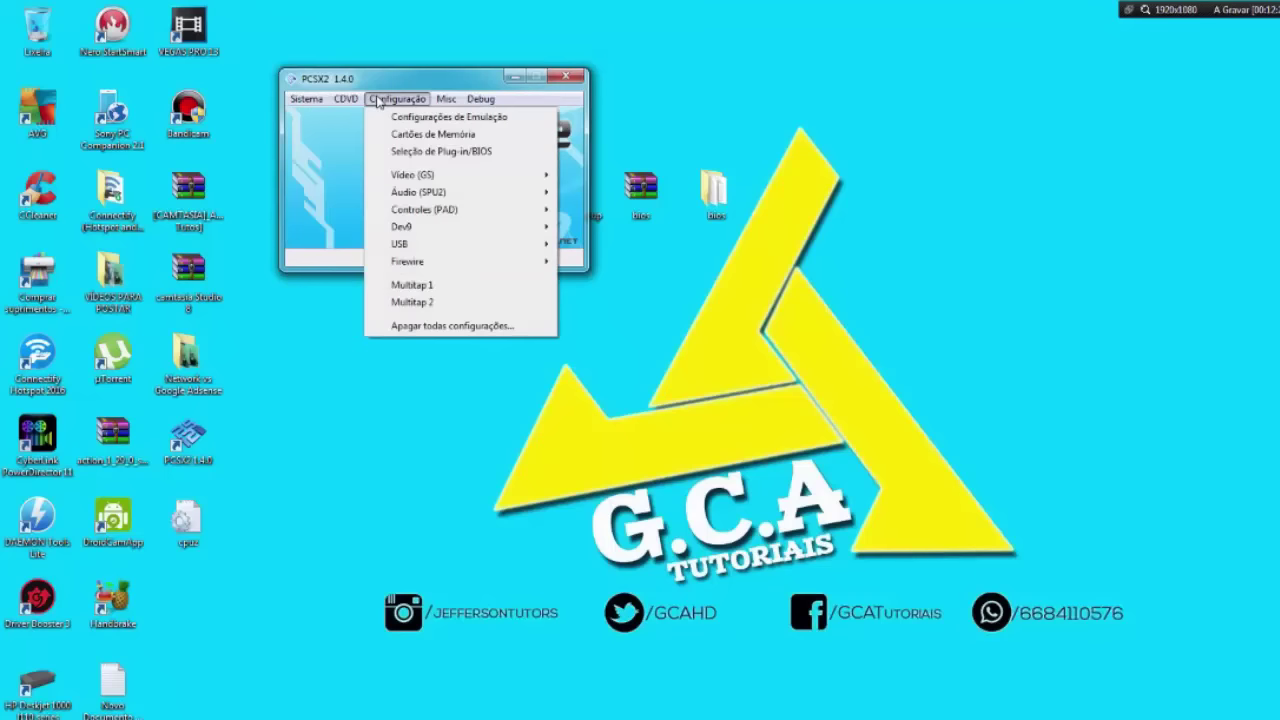
pyautogui.click(386, 117)
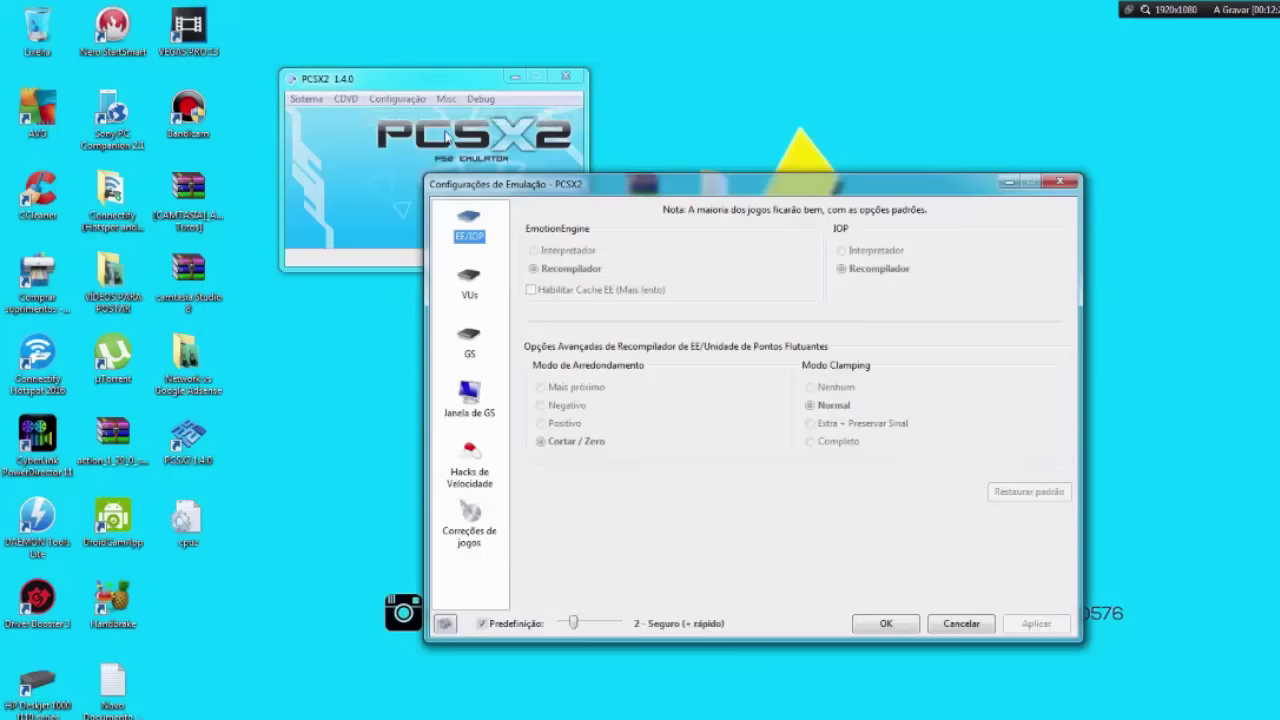
pyautogui.moveTo(668, 188); pyautogui.dragTo(850, 79)
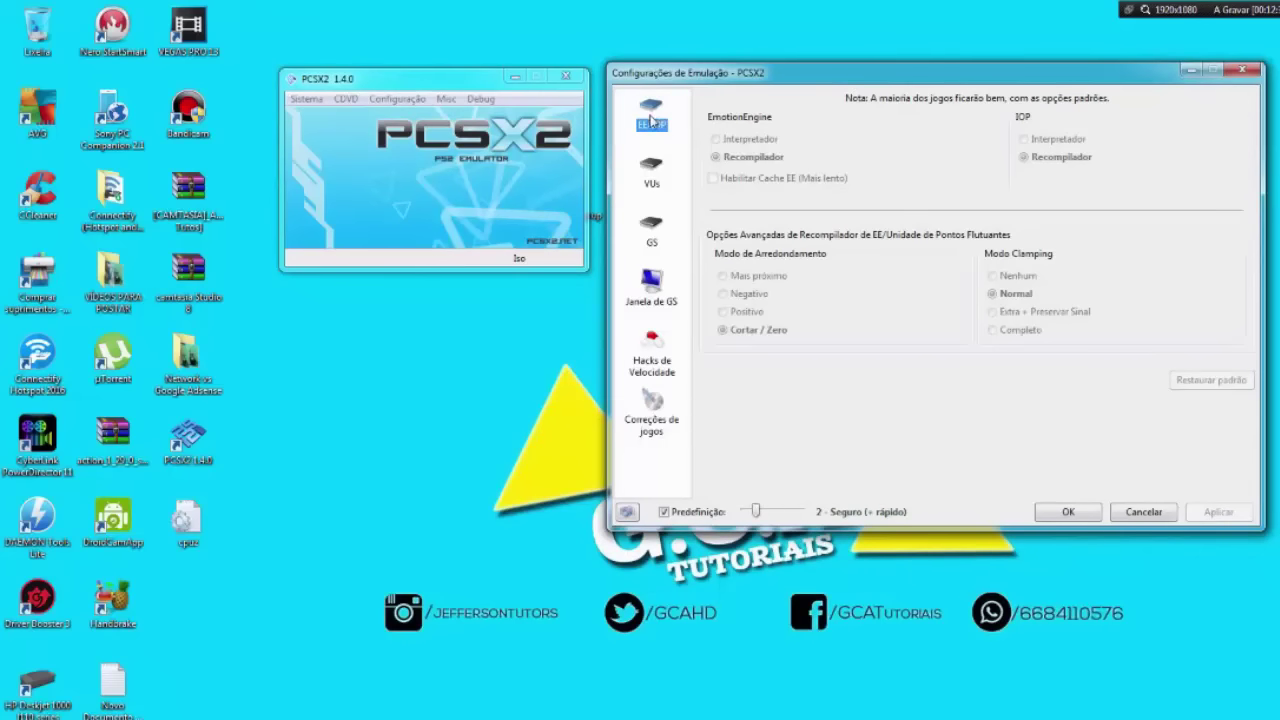
pyautogui.click(658, 176)
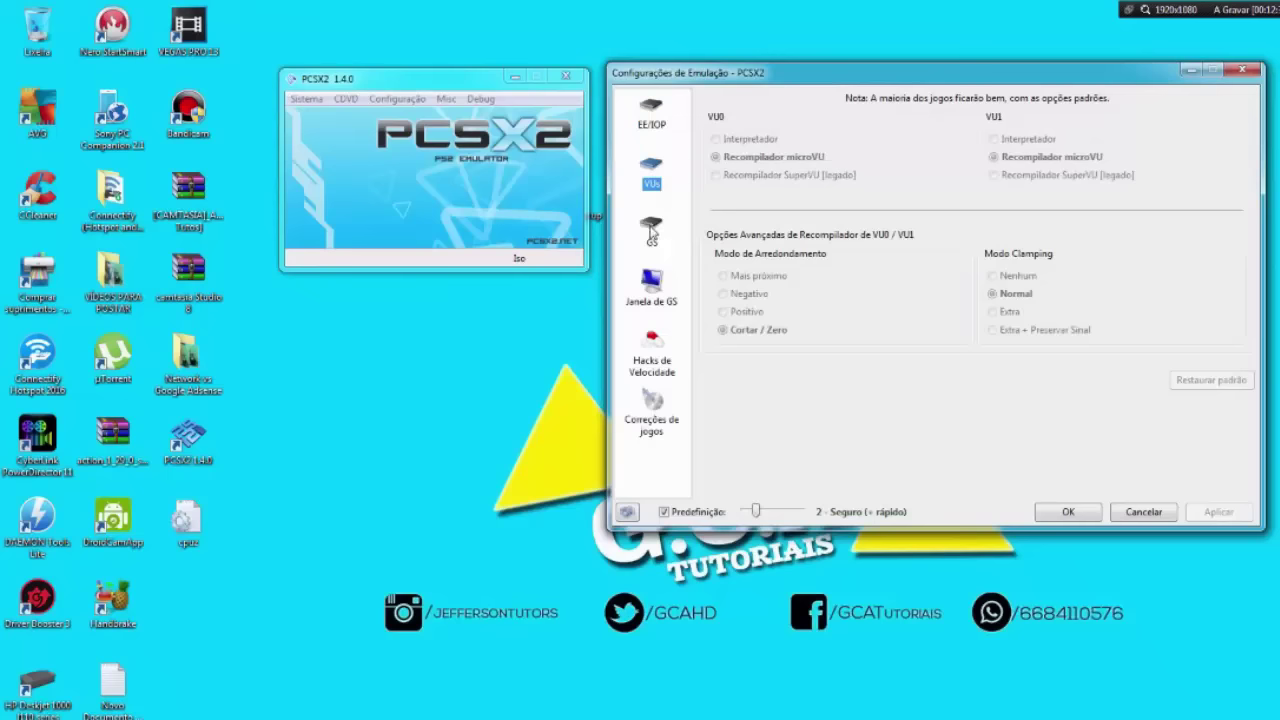
pyautogui.click(652, 244)
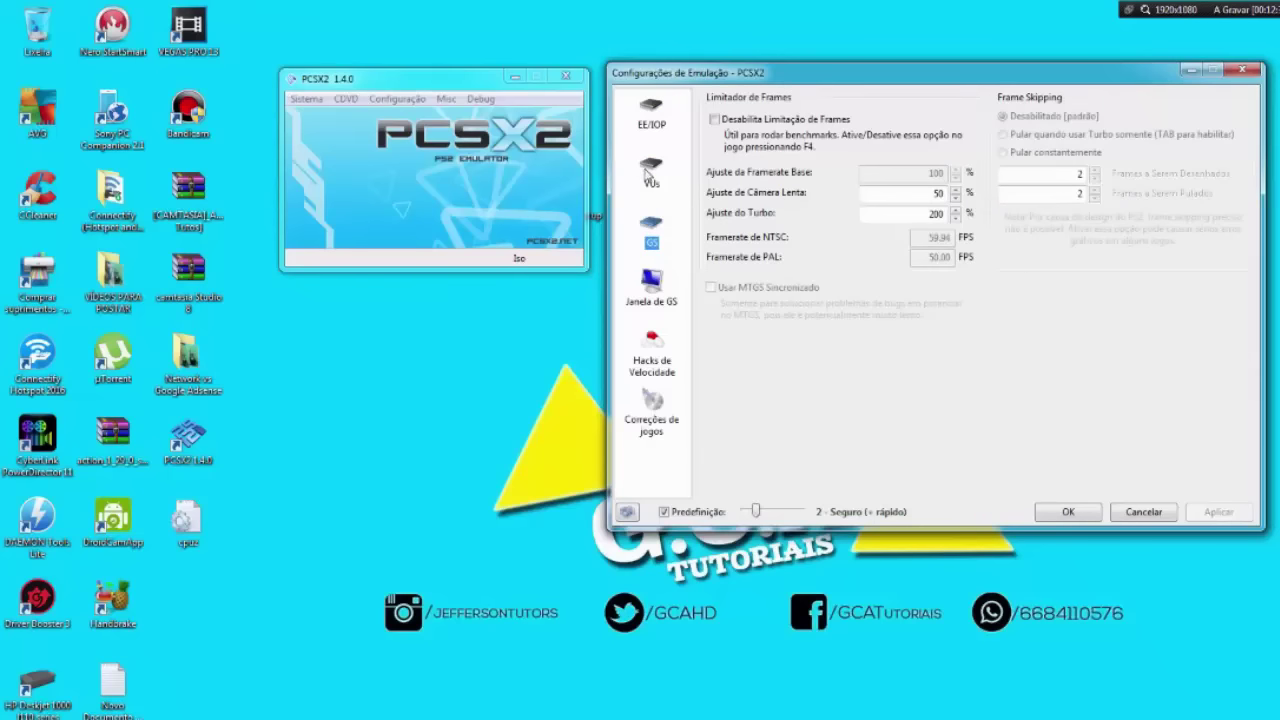
# In the GS window settings, review the aspect ratio options, keep Padrão (4:3), and apply the settings.
pyautogui.click(656, 292)
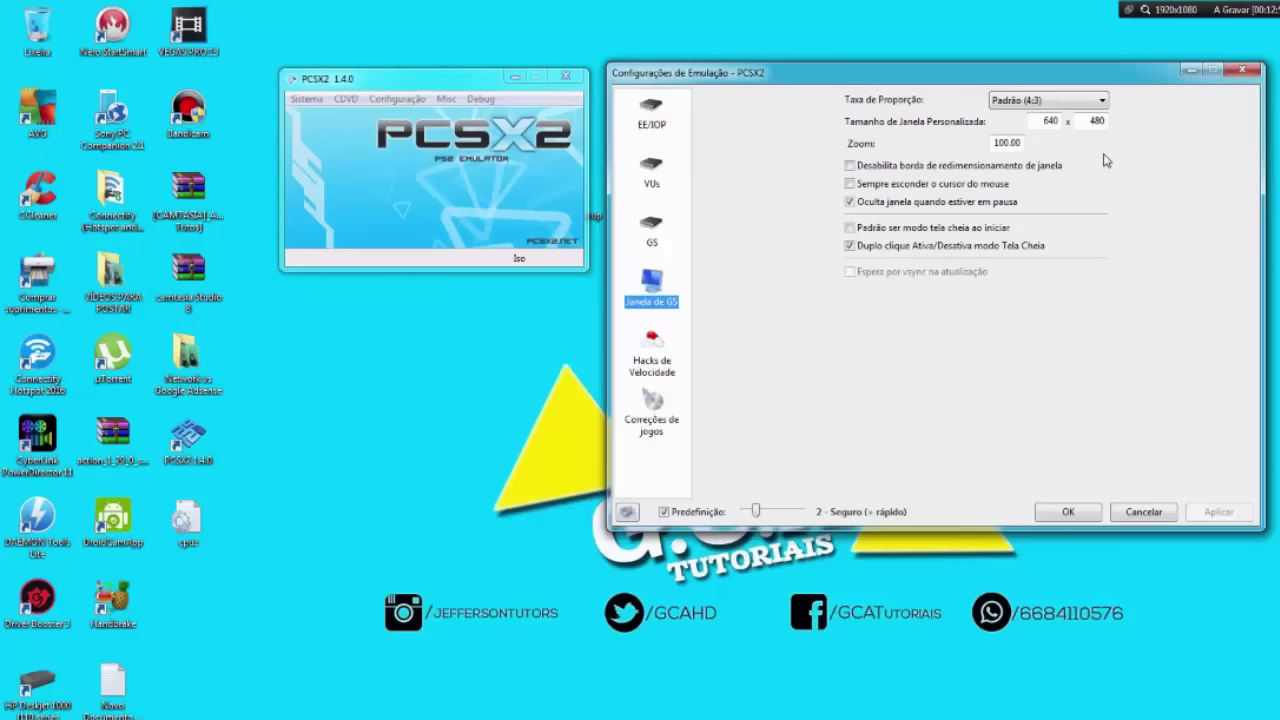
pyautogui.click(1074, 102)
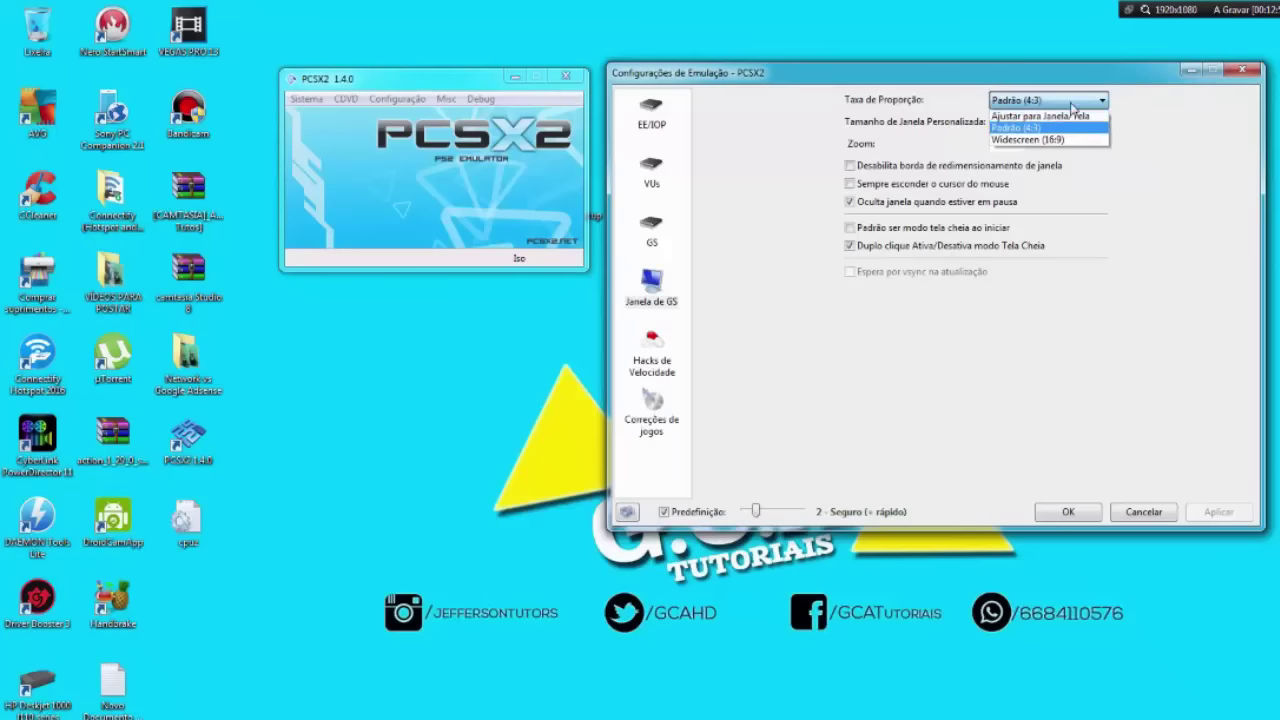
pyautogui.click(1080, 336)
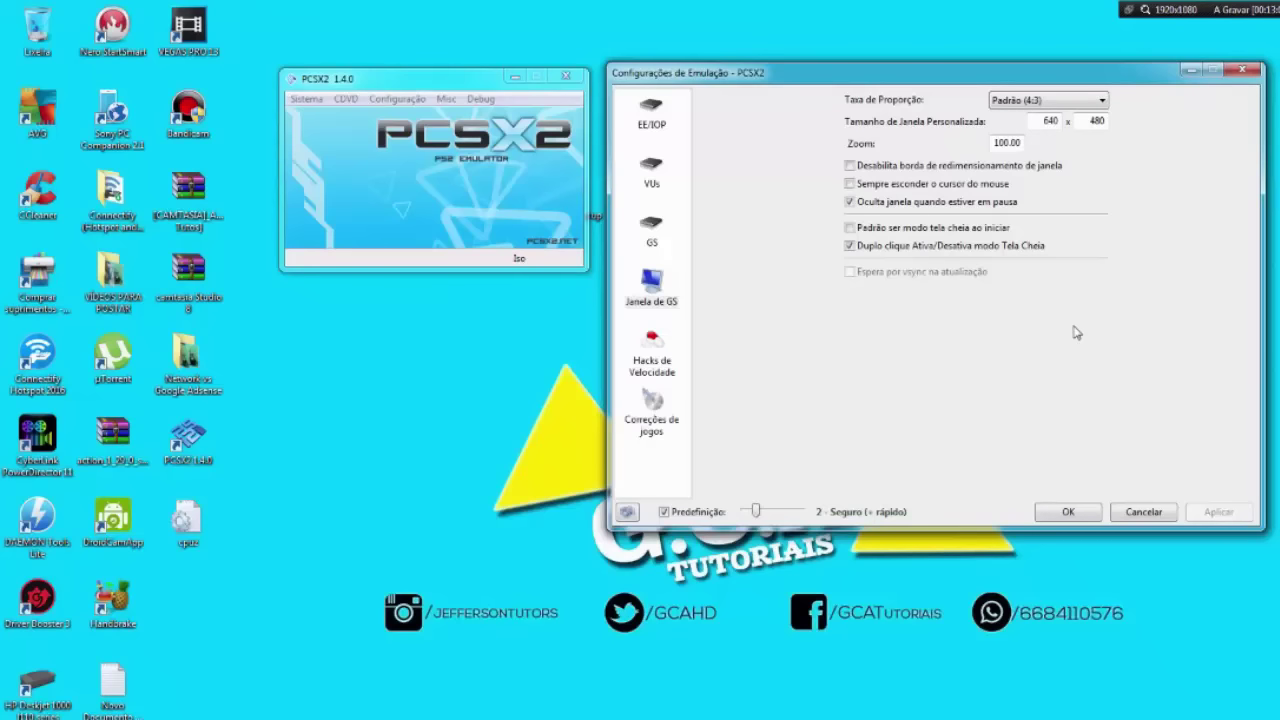
pyautogui.click(1060, 103)
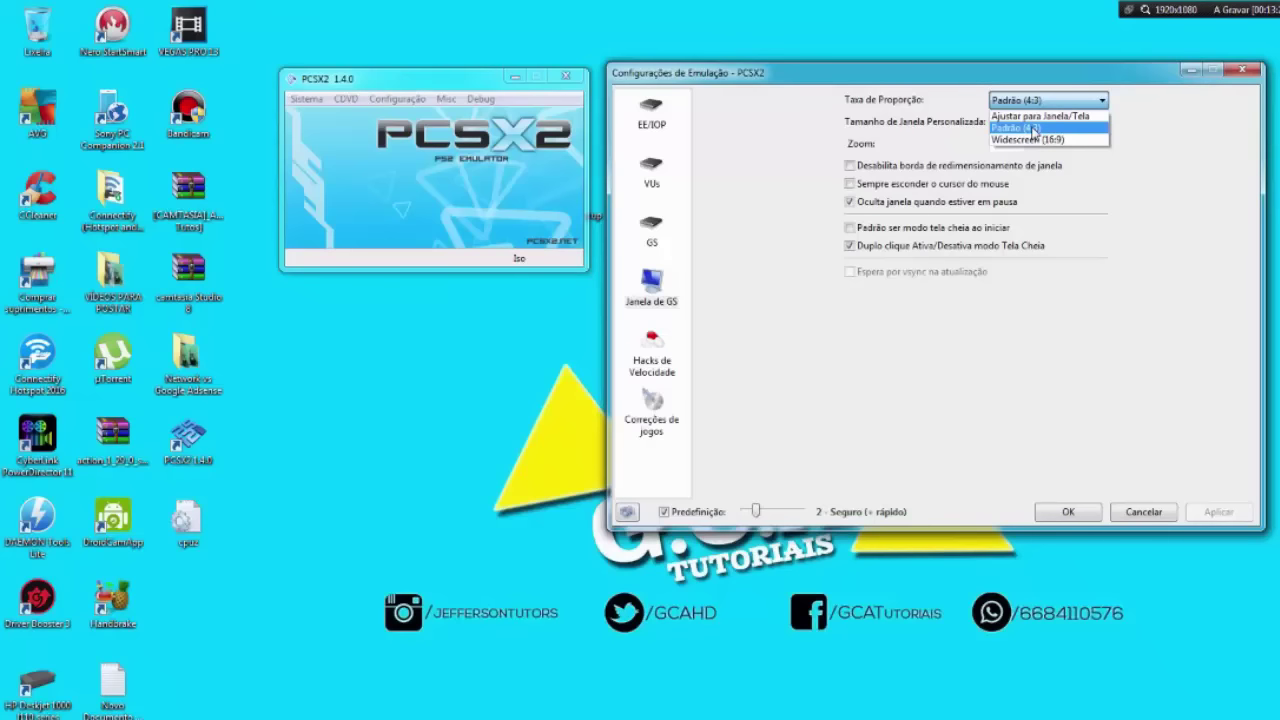
pyautogui.click(1034, 129)
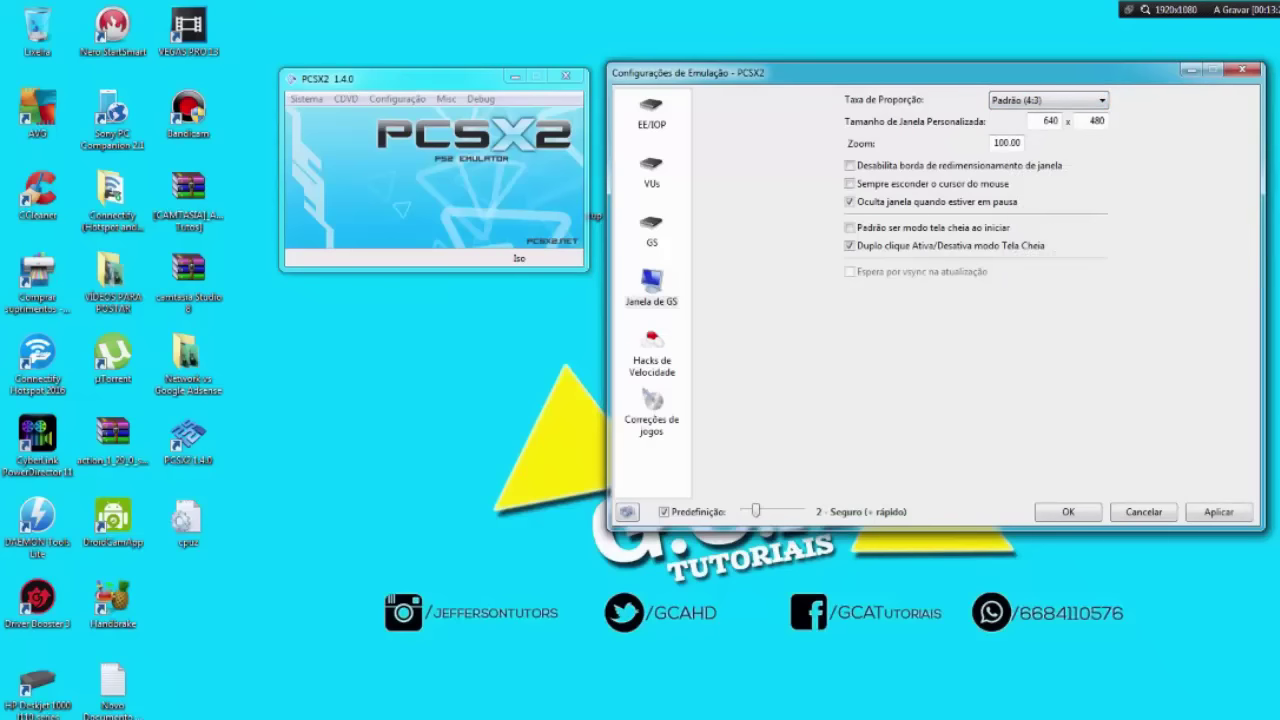
pyautogui.doubleClick(1046, 120)
pyautogui.click(1002, 104)
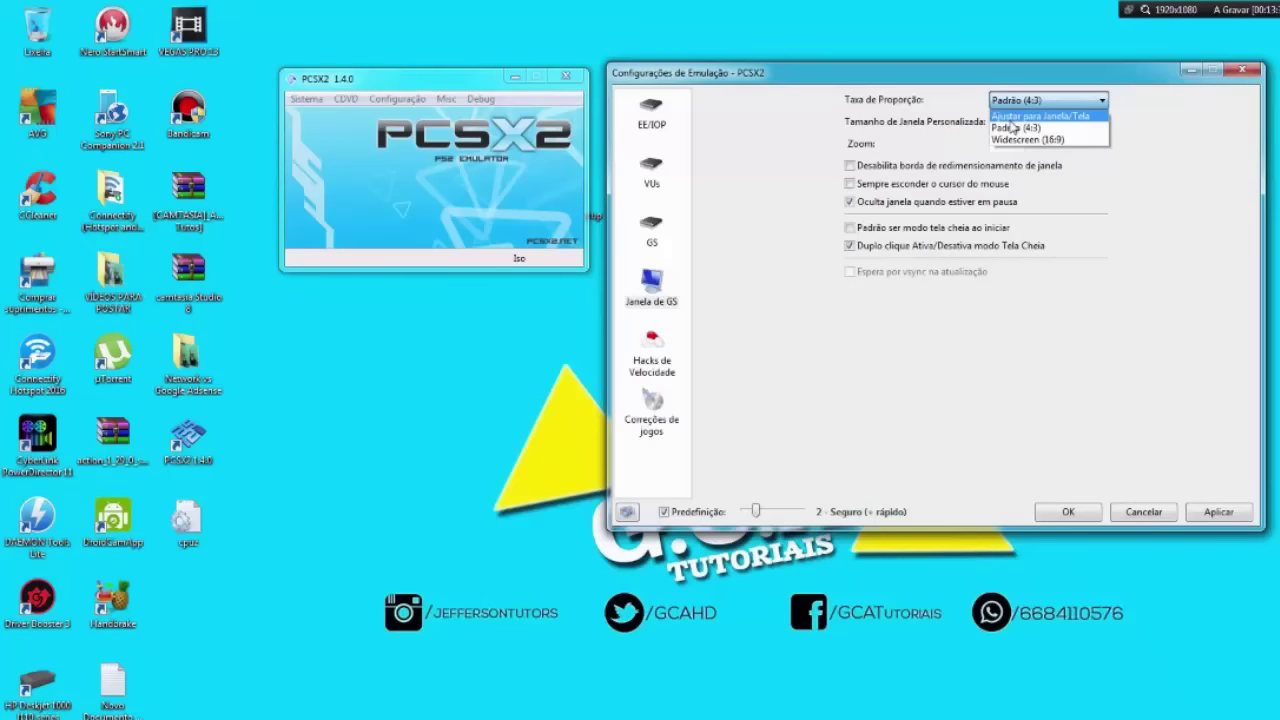
pyautogui.click(1012, 118)
pyautogui.click(1025, 104)
pyautogui.click(1010, 128)
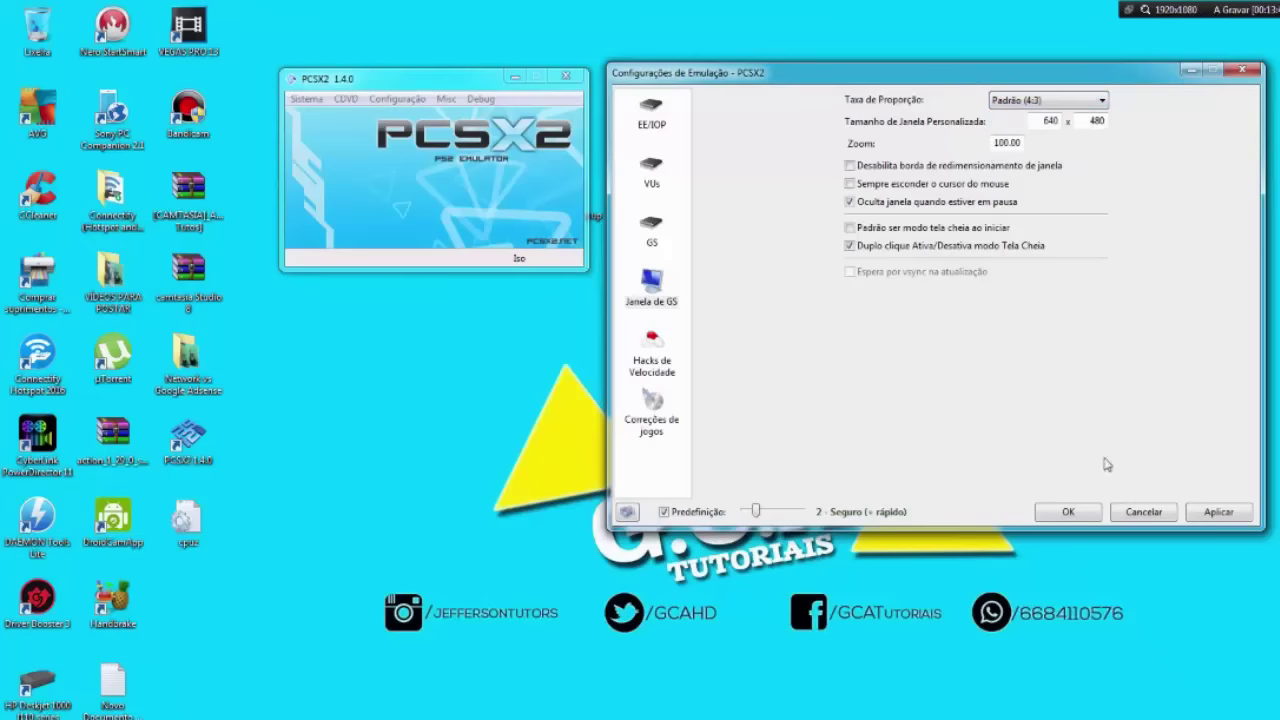
pyautogui.click(1220, 512)
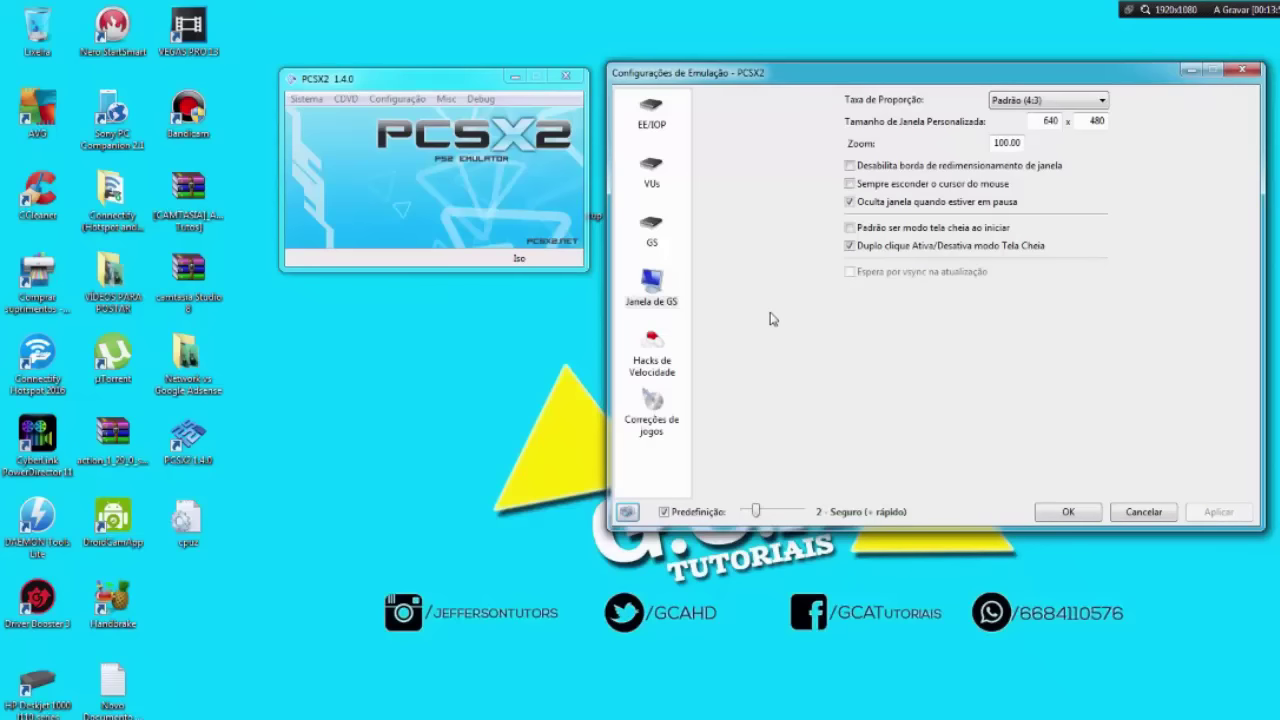
# With the preset turned off, set the speed hacks' EE cycle rate to 1 and VU cycle stealing to 2, and apply the settings.
pyautogui.click(657, 365)
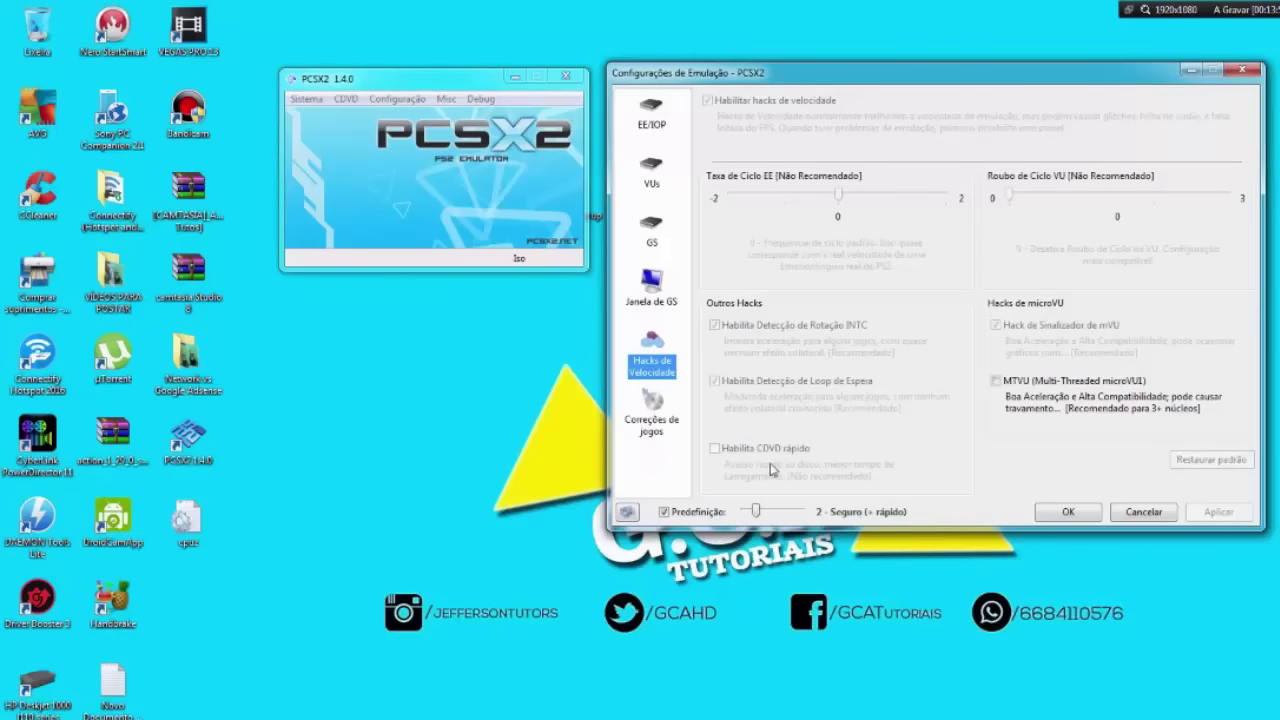
pyautogui.click(663, 512)
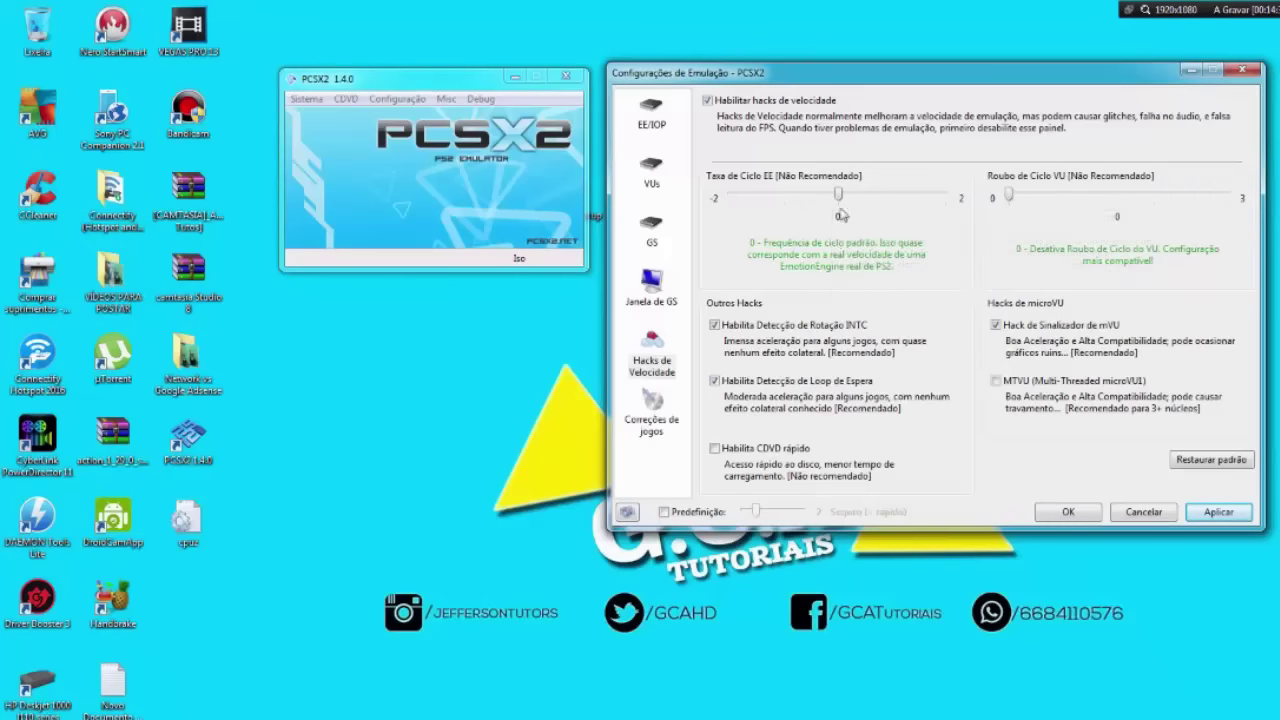
pyautogui.click(858, 198)
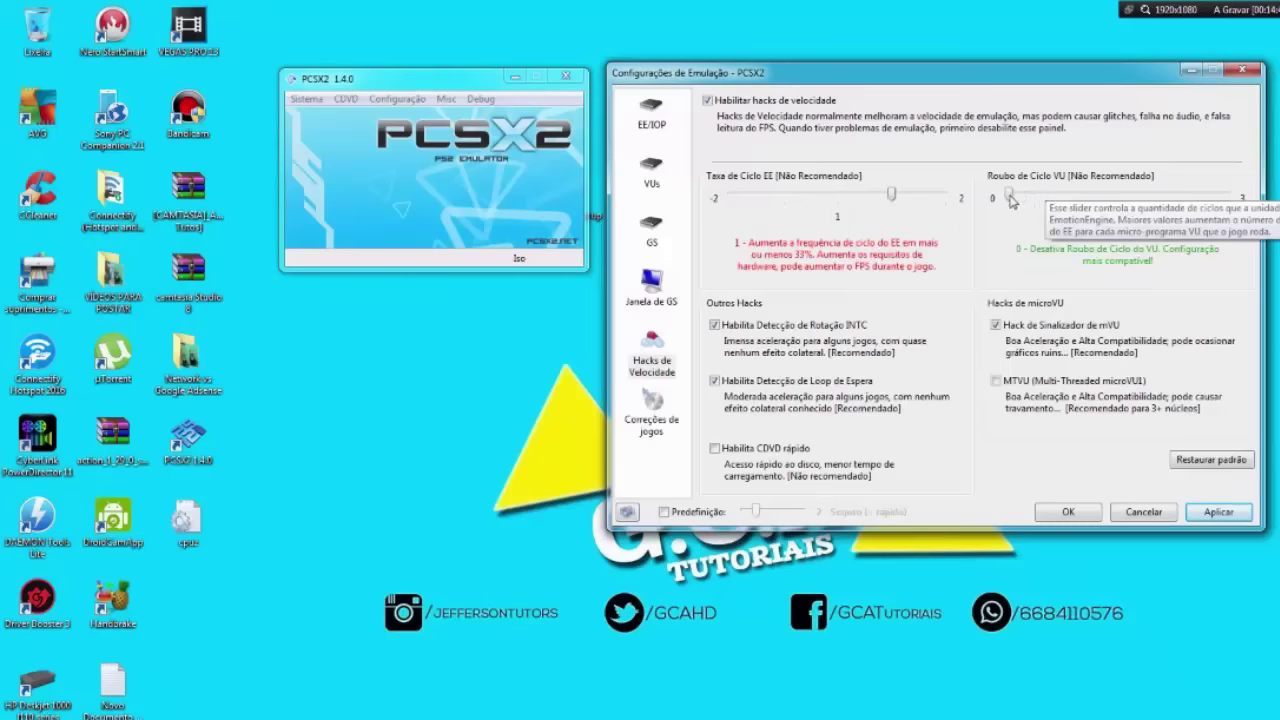
pyautogui.moveTo(1010, 200); pyautogui.dragTo(1113, 203)
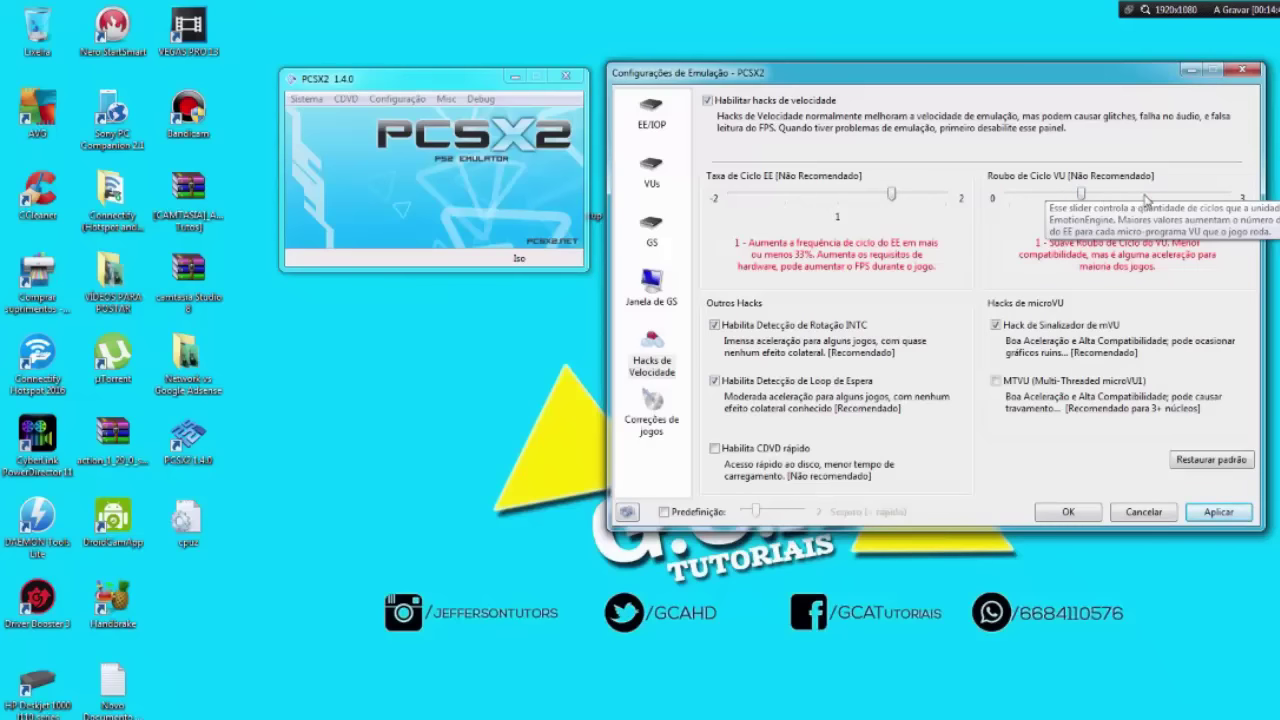
pyautogui.click(1113, 195)
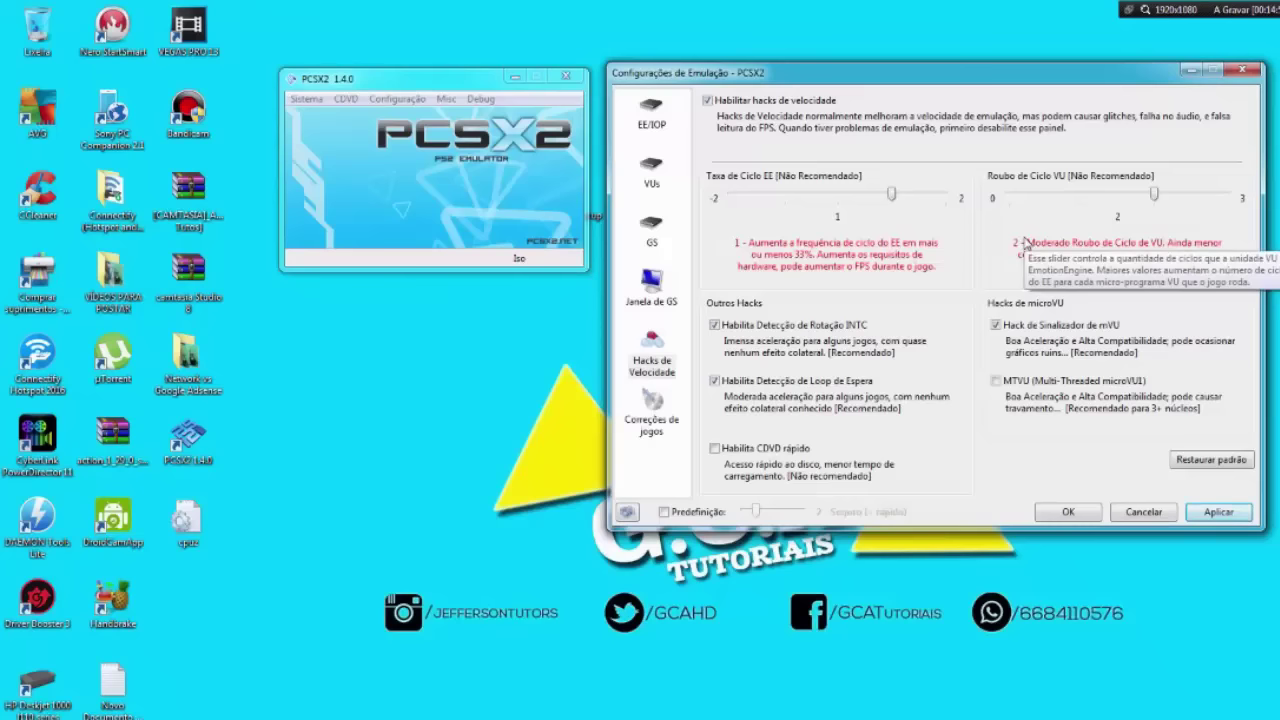
pyautogui.click(1220, 513)
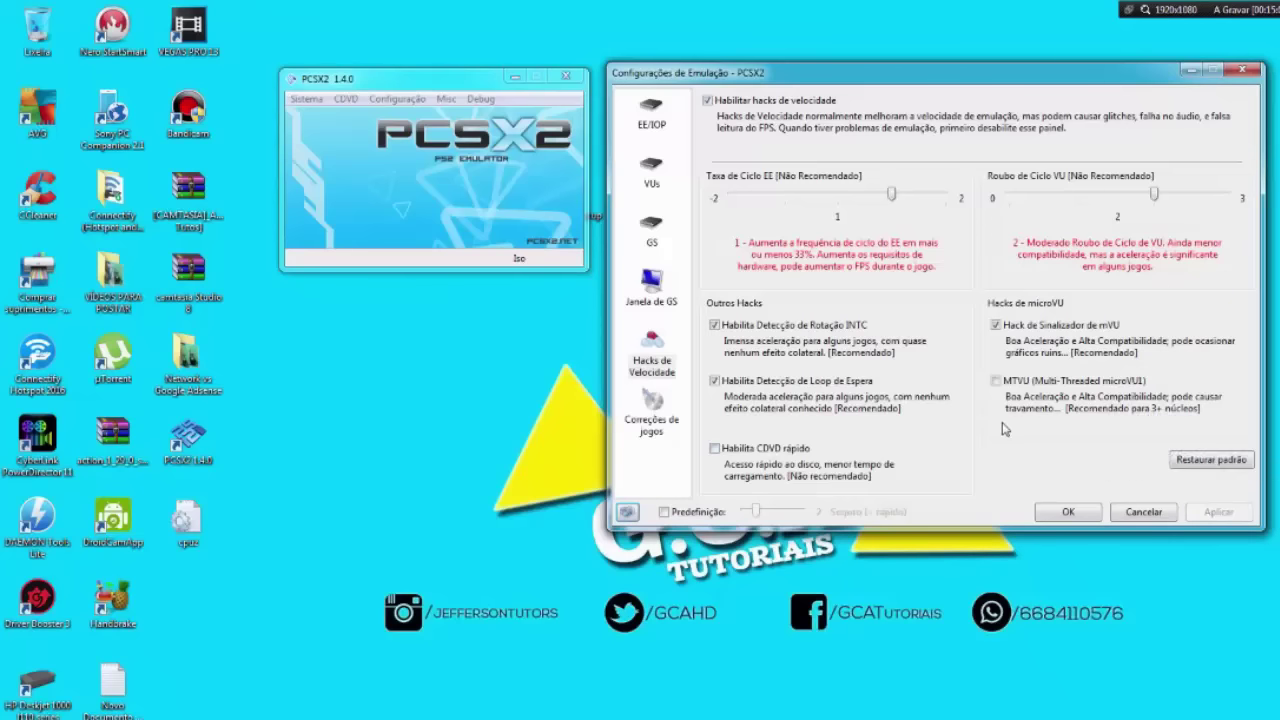
# Enable the MTVU (Multi-Threaded microVU1) hack in the speed hacks.
pyautogui.moveTo(1115, 415)
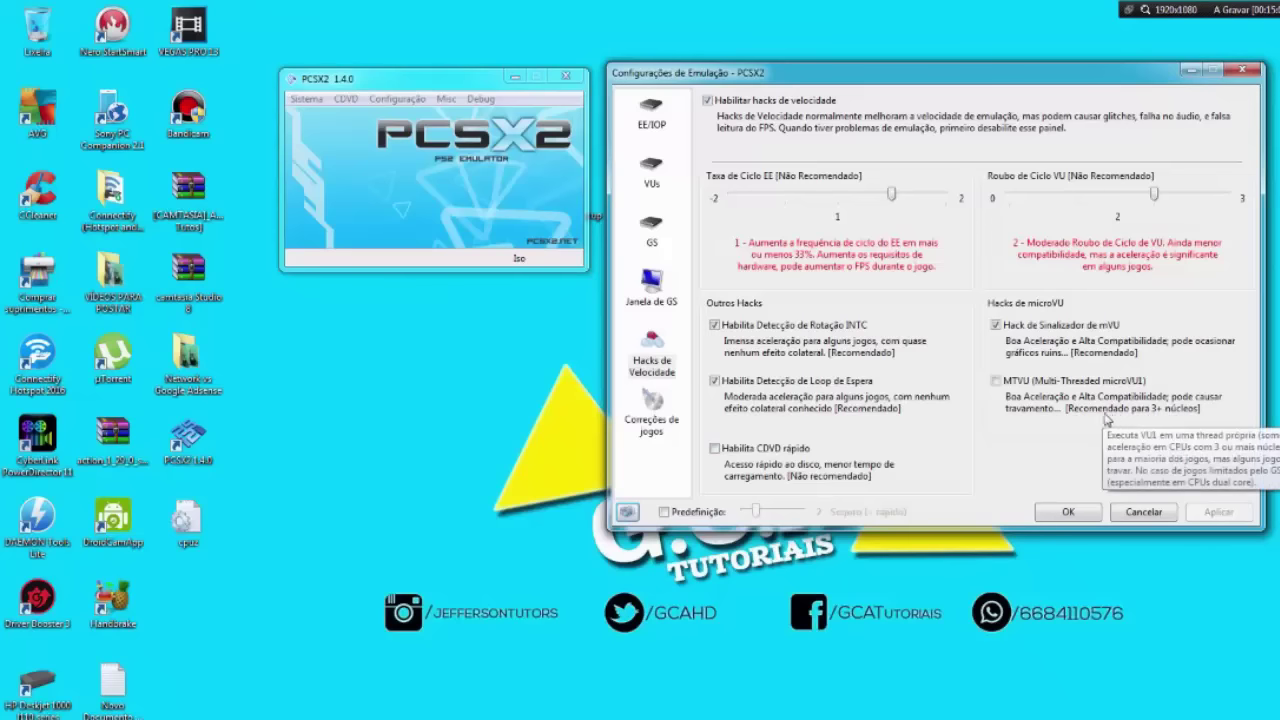
pyautogui.click(997, 383)
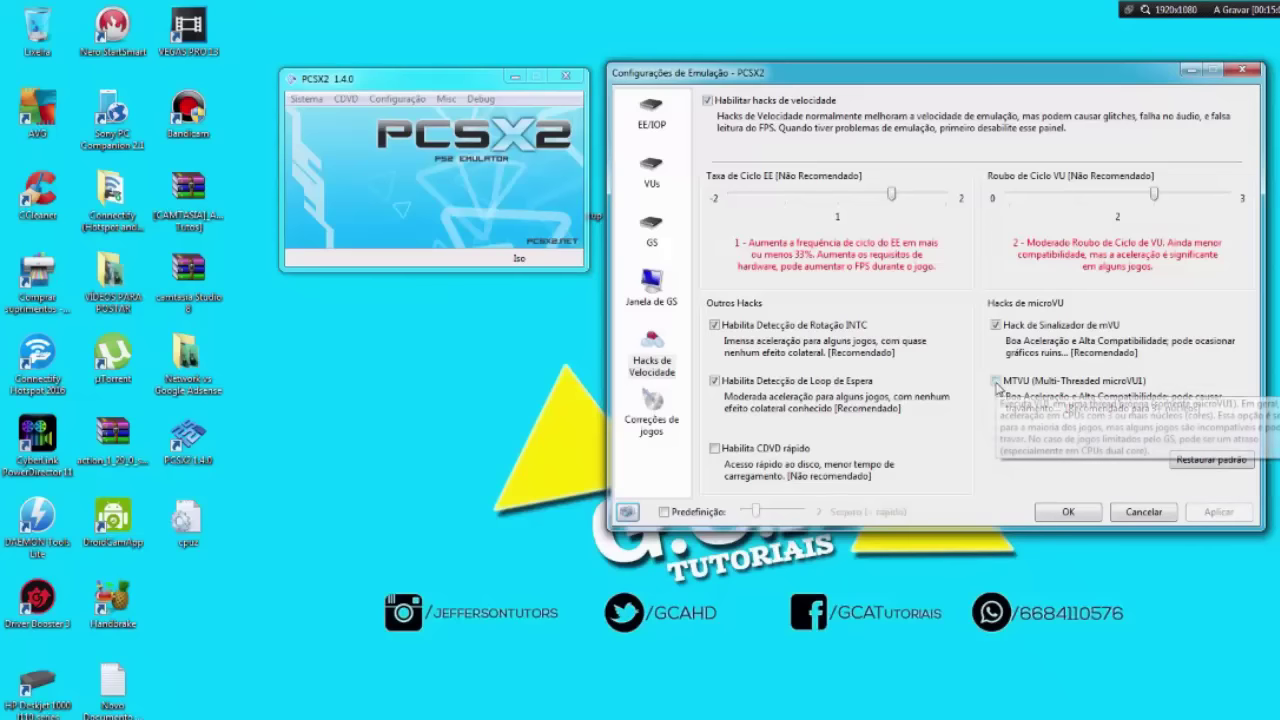
pyautogui.moveTo(1088, 398)
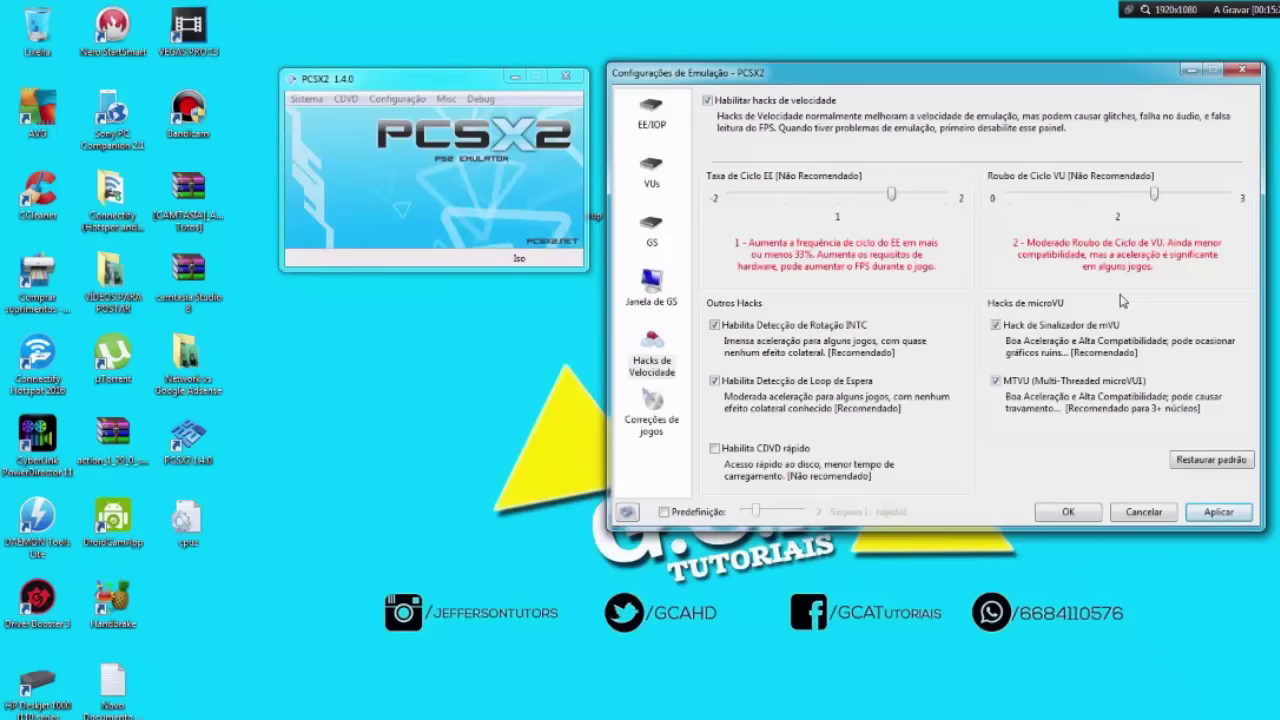
# Enable manual game fixes, toggling the negative FPU division hack for Gundam games on and back off.
pyautogui.click(651, 424)
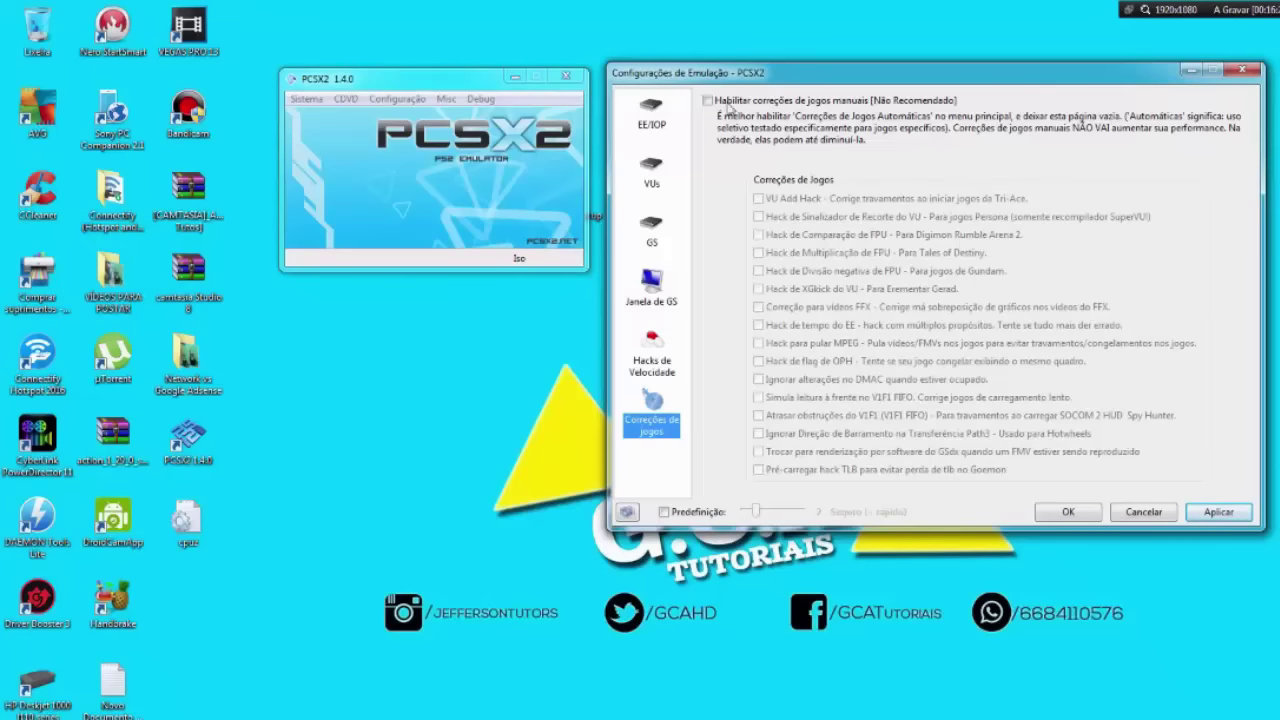
pyautogui.click(707, 100)
pyautogui.click(707, 100)
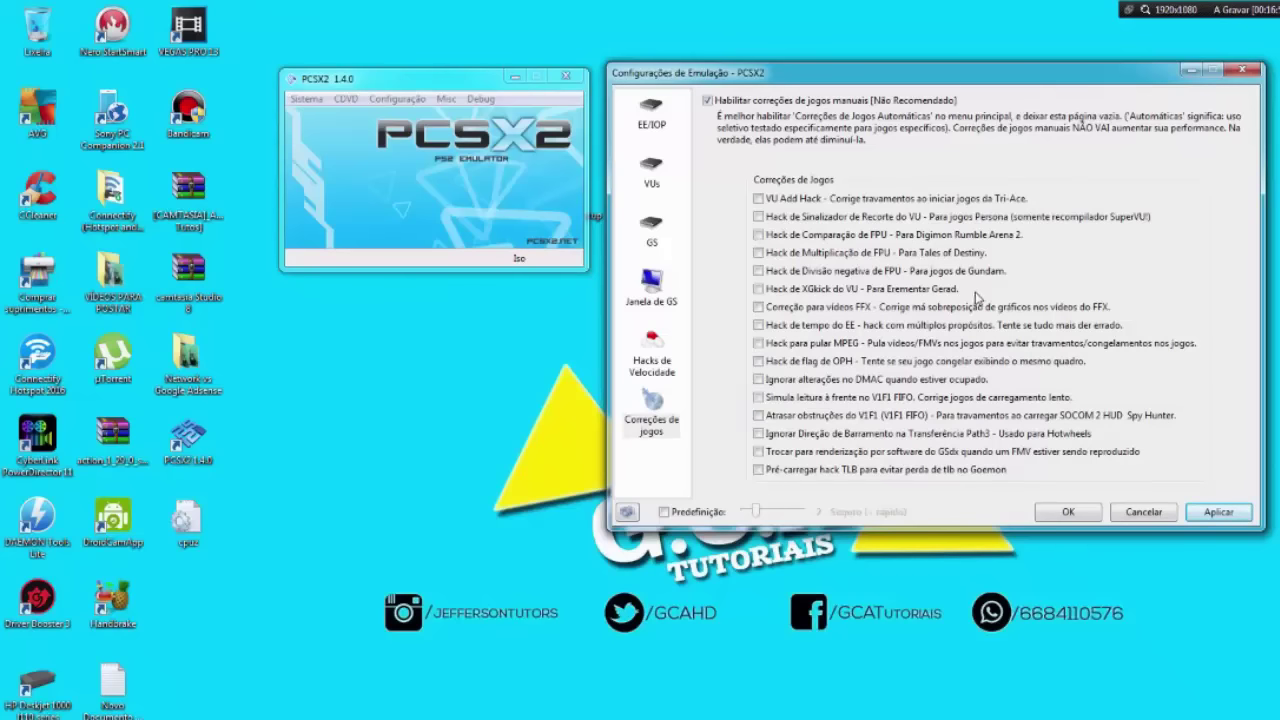
pyautogui.click(760, 271)
pyautogui.click(759, 271)
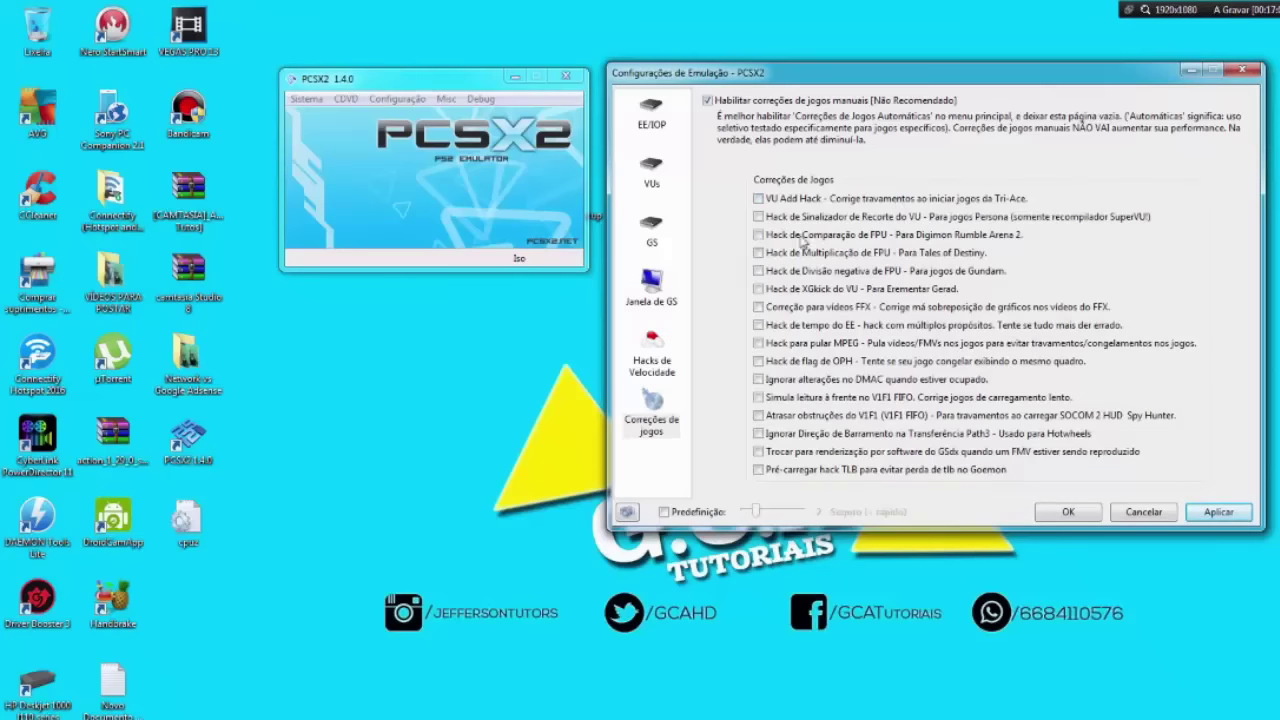